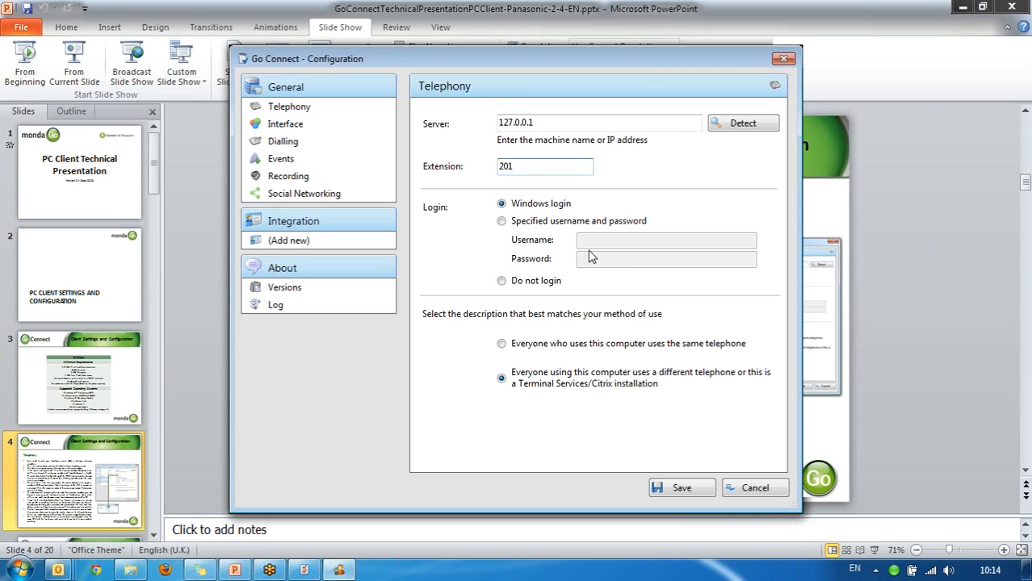
# Change the telephony login from a specified username and password to 'Do not login'.
pyautogui.click(541, 226)
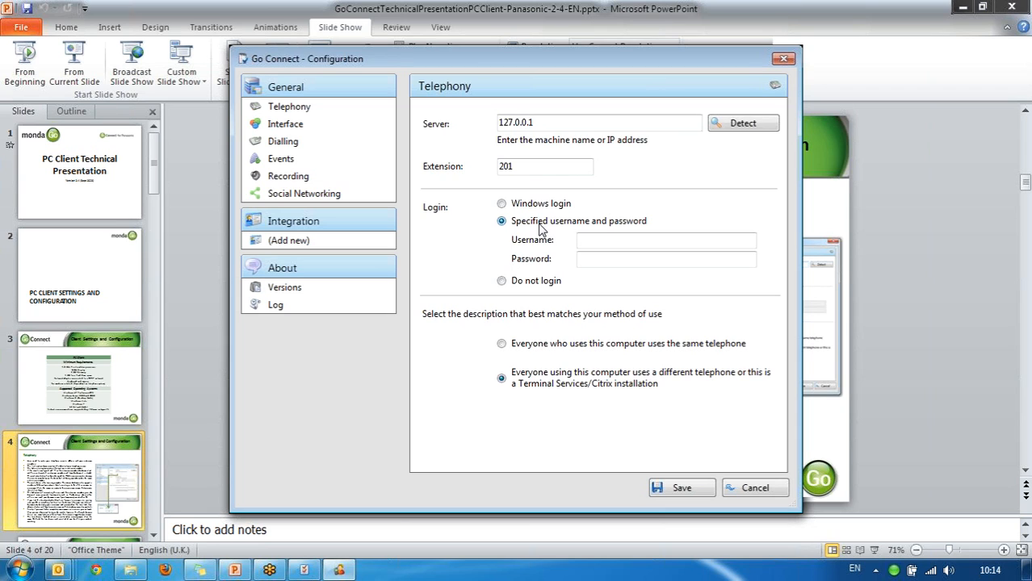
pyautogui.click(509, 286)
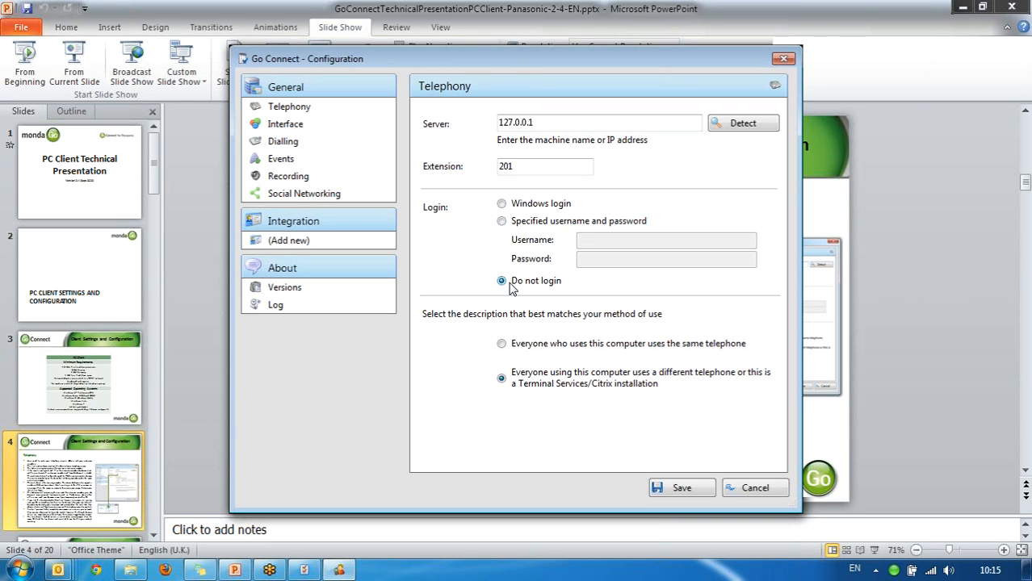
# Choose 'Everyone who uses this computer uses the same telephone' and accept the all-users warning.
pyautogui.click(502, 344)
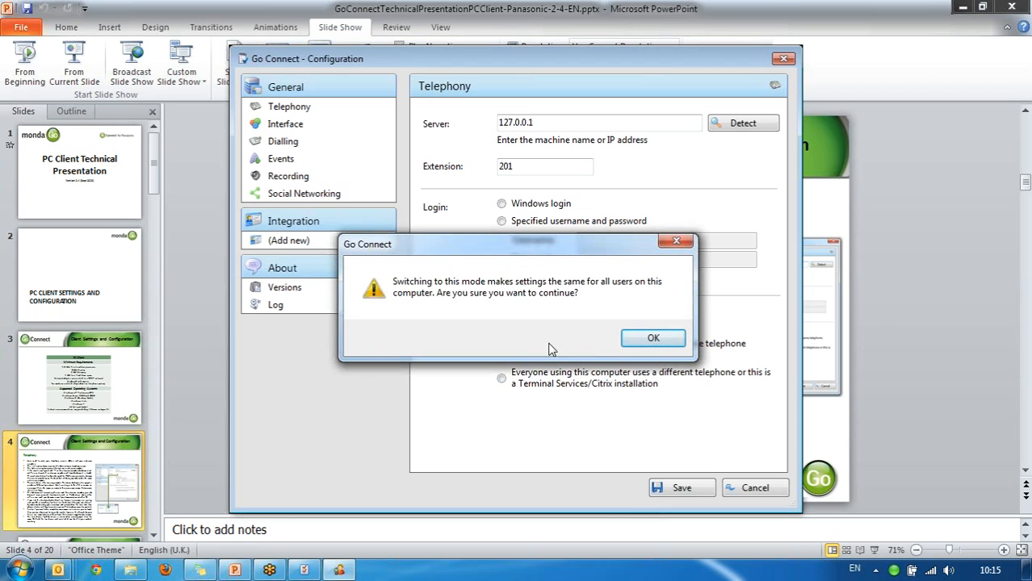
pyautogui.click(635, 344)
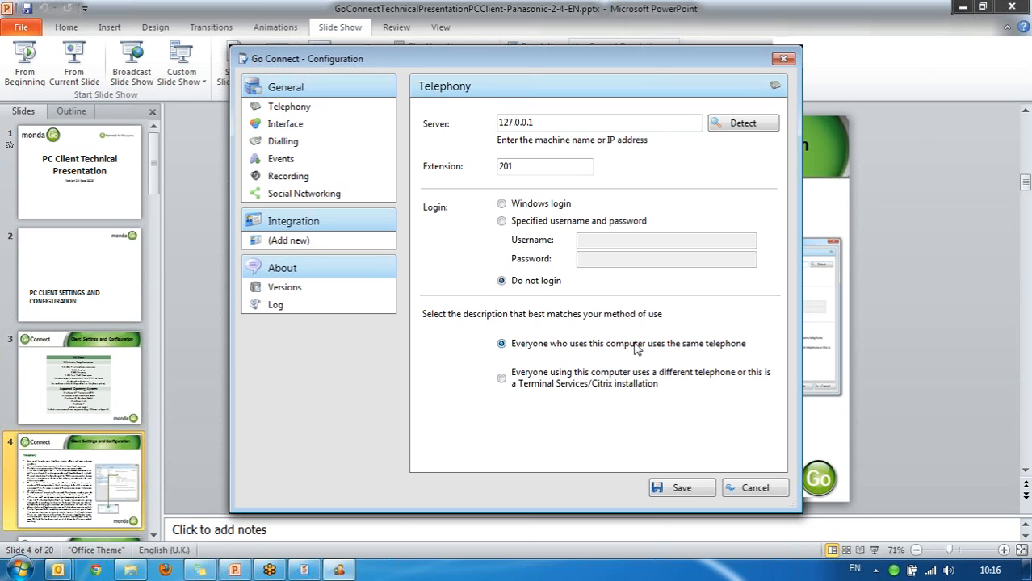
# Save the different-telephone Terminal Services/Citrix mode, then reopen Configuration from the tray icon.
pyautogui.click(503, 381)
pyautogui.click(673, 488)
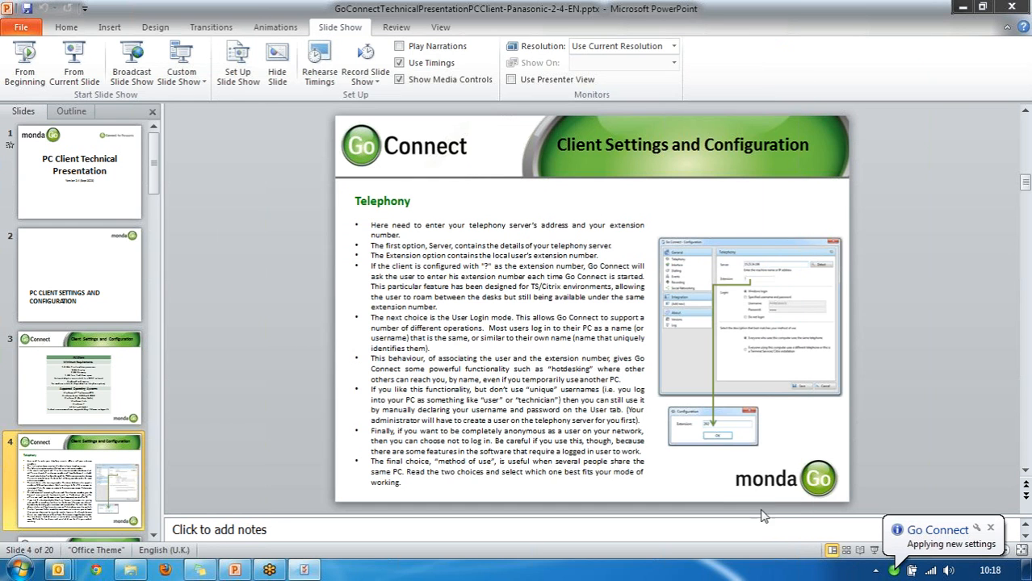
pyautogui.rightClick(894, 570)
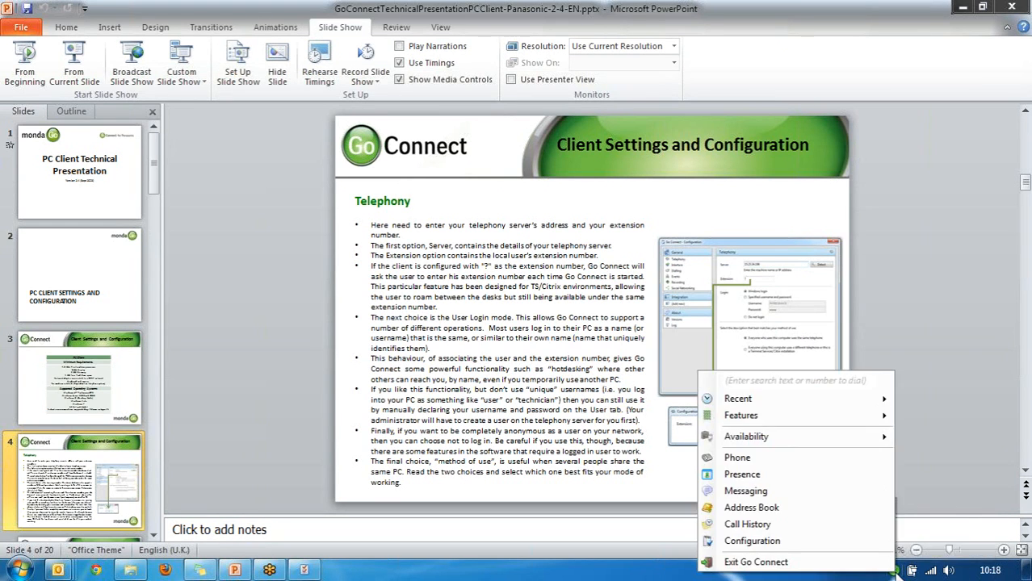
pyautogui.click(864, 544)
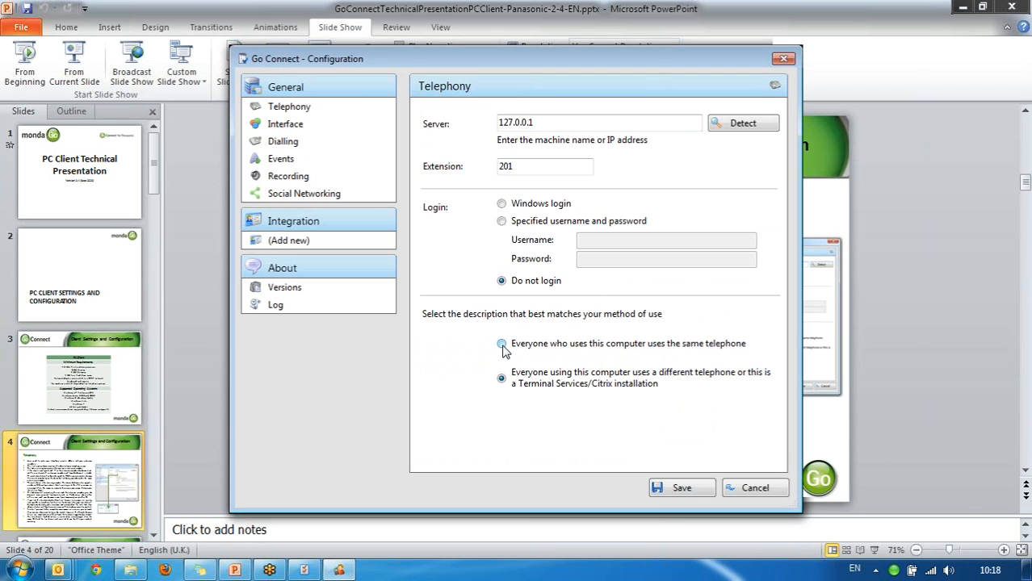
# Use shared-telephone mode with Windows login after accepting the warning, then show the Interface page.
pyautogui.click(501, 344)
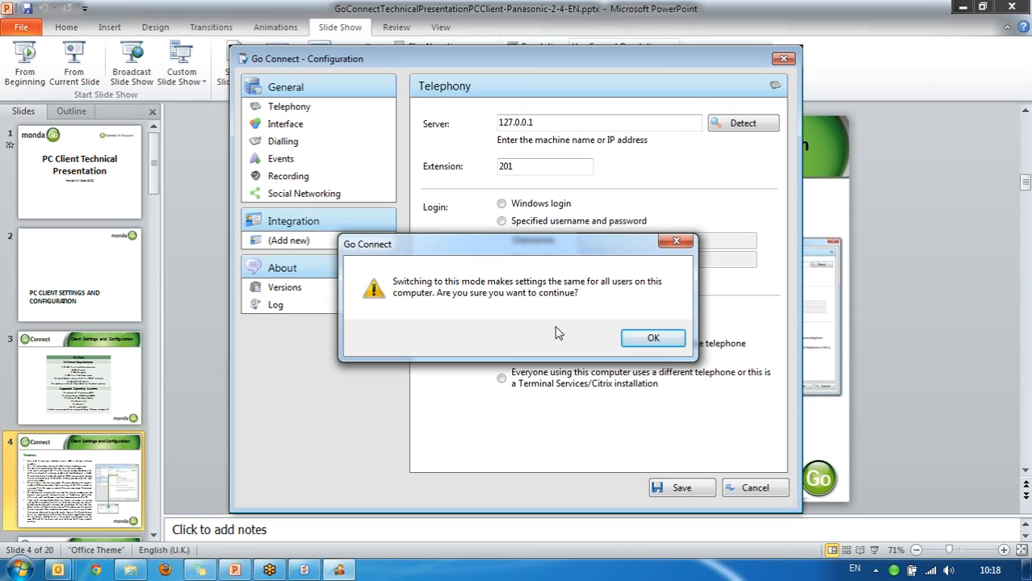
pyautogui.click(657, 344)
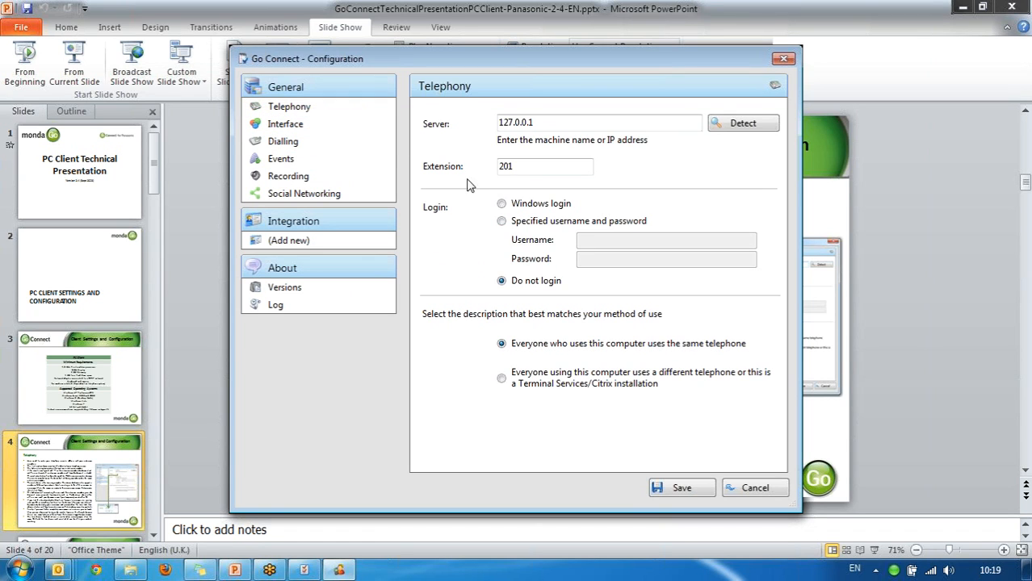
pyautogui.click(514, 207)
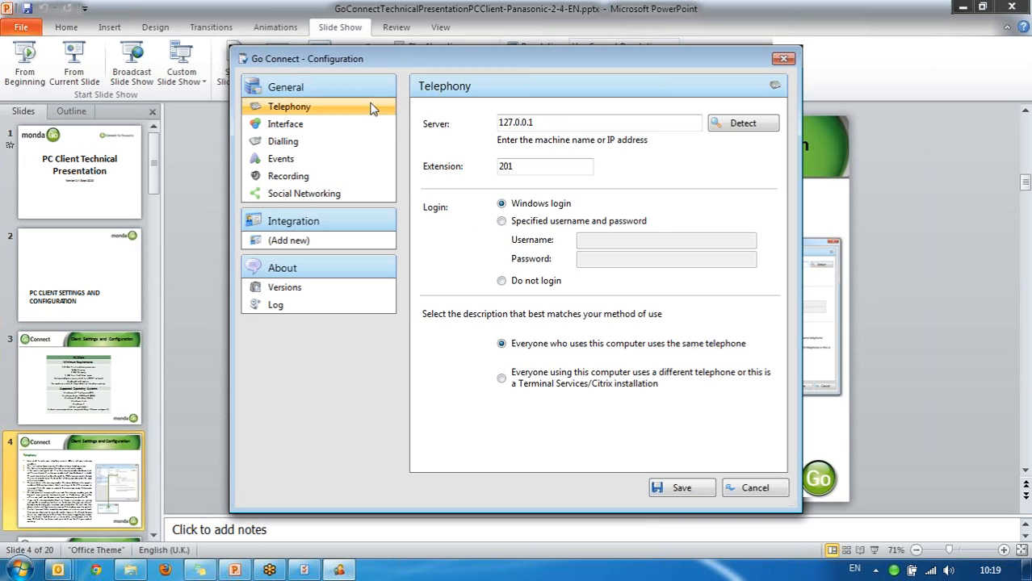
pyautogui.click(328, 129)
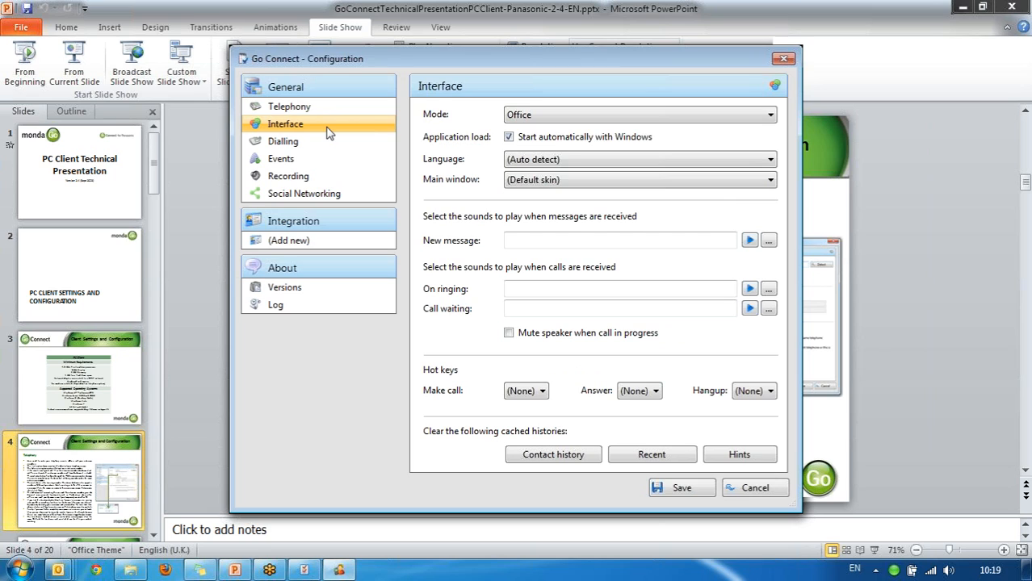
# Keep the interface mode on Office and turn off 'Start automatically with Windows'.
pyautogui.click(585, 117)
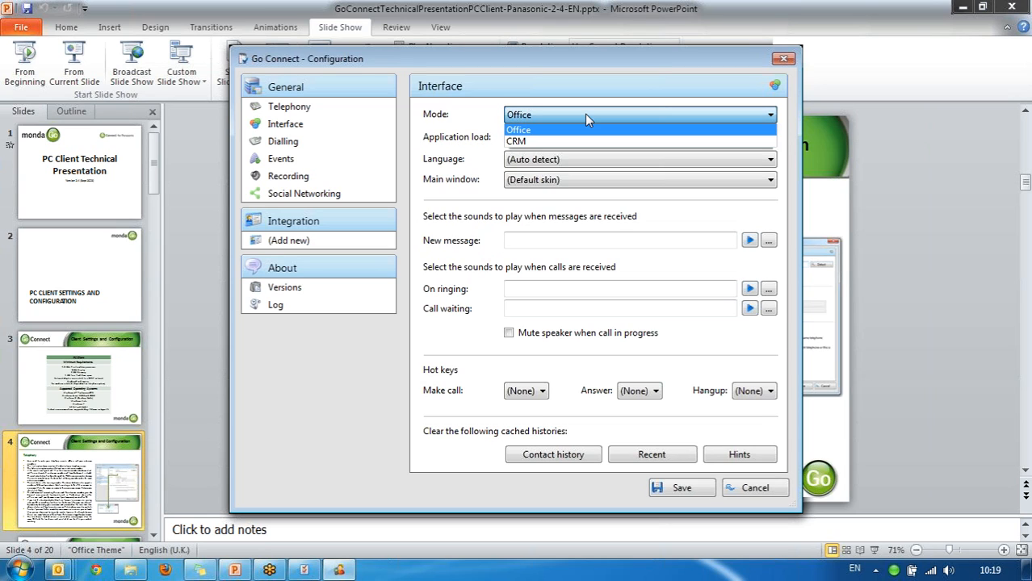
pyautogui.click(586, 117)
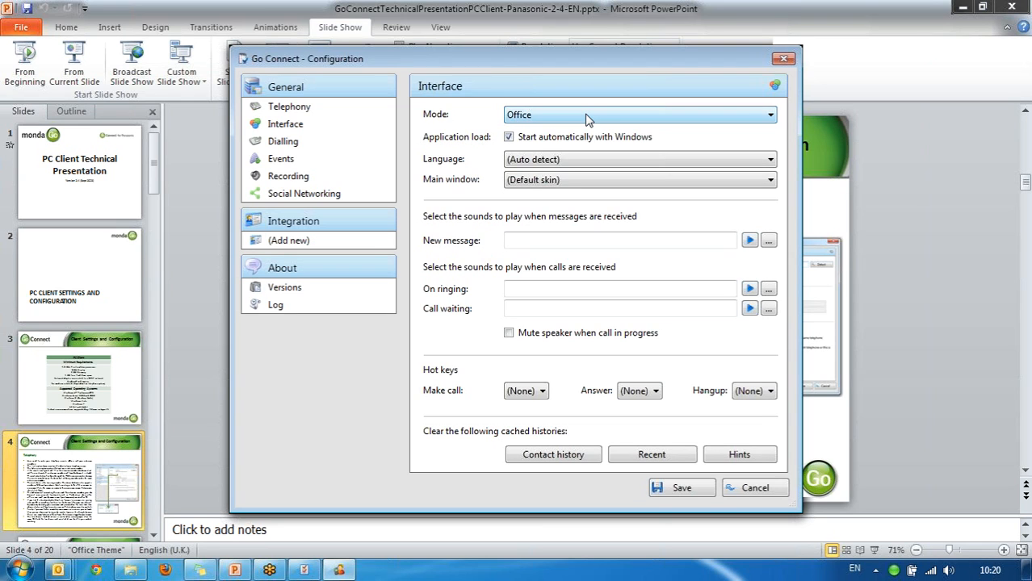
pyautogui.click(508, 138)
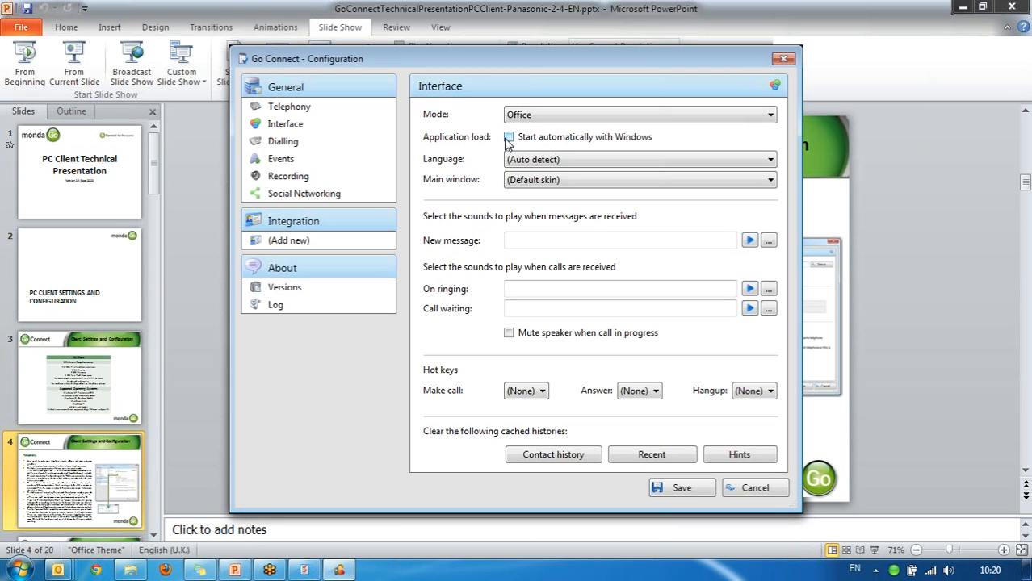
# Search the Start menu for 'go co', then dismiss it to return to Configuration.
pyautogui.click(20, 571)
pyautogui.write('go co')
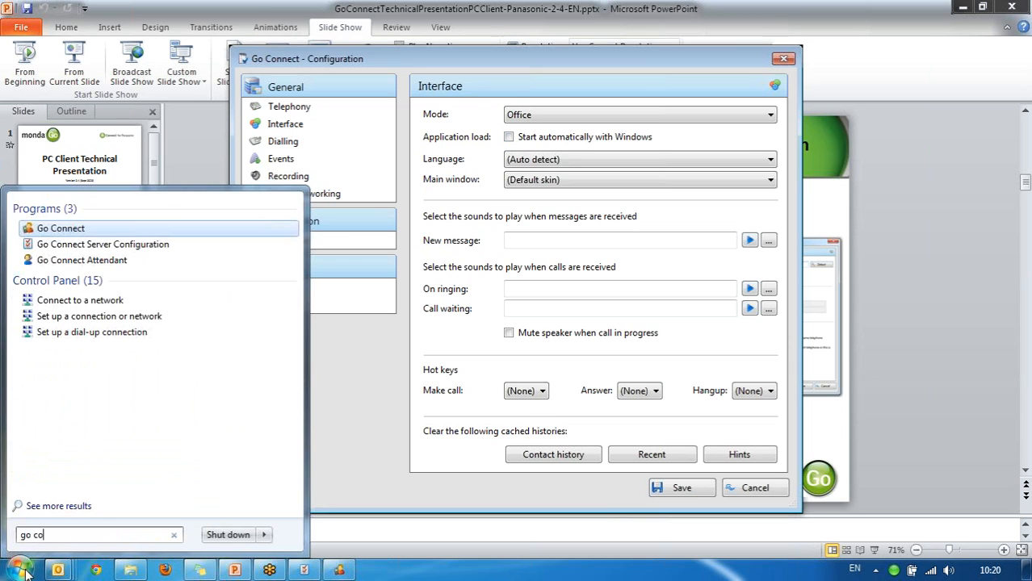
pyautogui.press('Escape')
pyautogui.press('Escape')
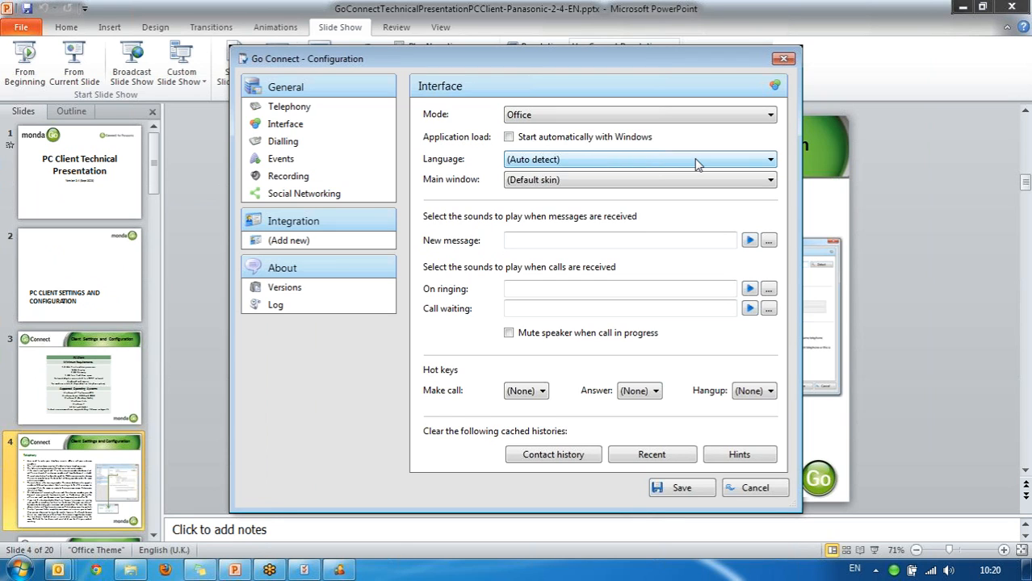
# Review the Language choices, keeping (Auto detect), then list the Main window skins.
pyautogui.click(694, 159)
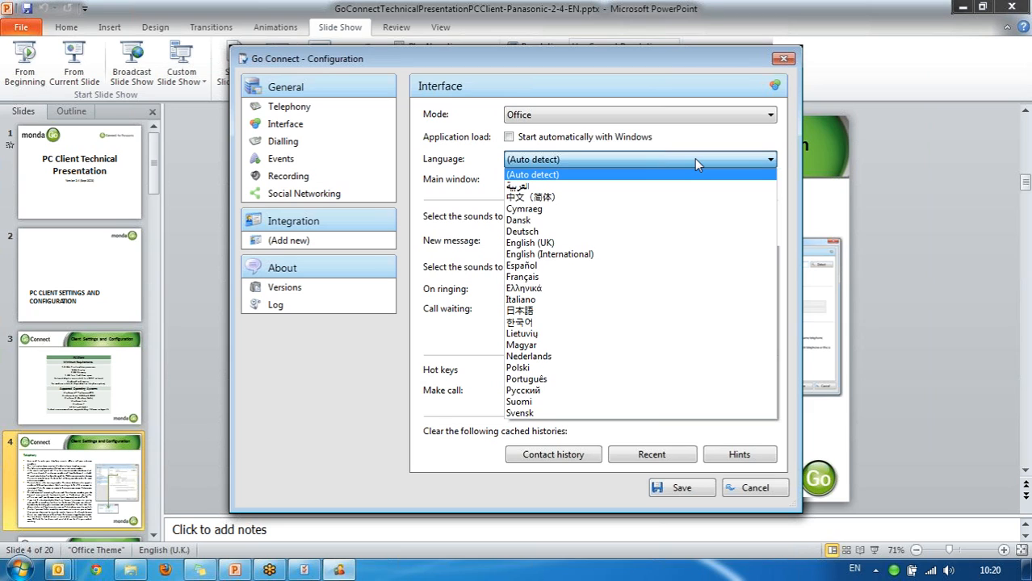
pyautogui.click(723, 135)
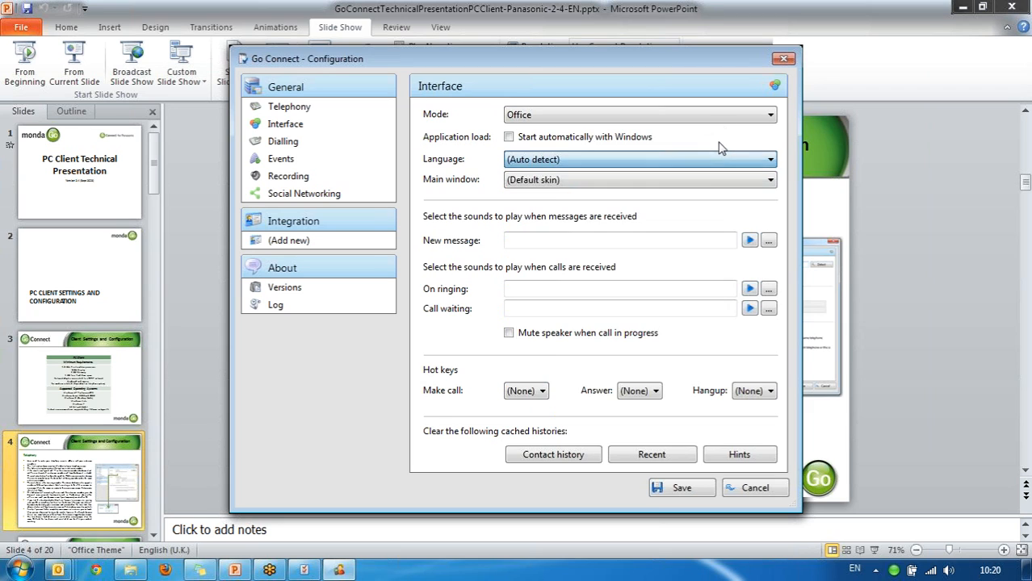
pyautogui.click(703, 181)
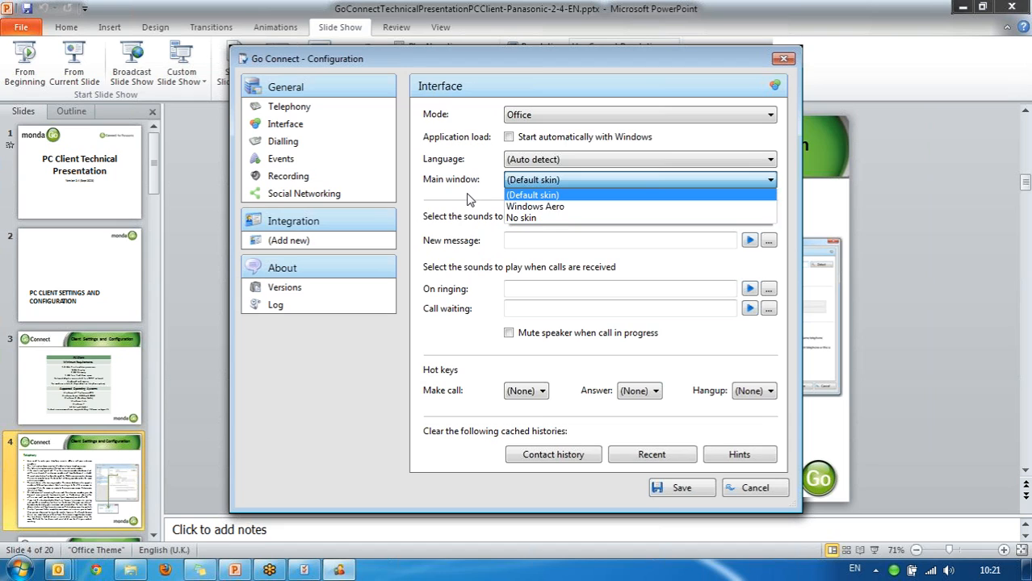
# Close the Main window skin list, leaving it on (Default skin).
pyautogui.click(467, 200)
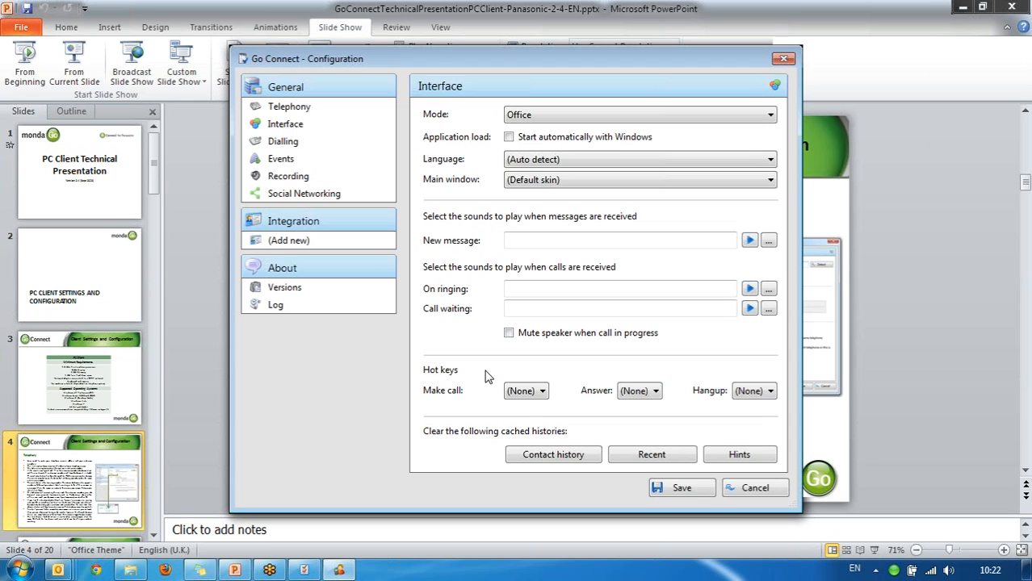
pyautogui.click(525, 391)
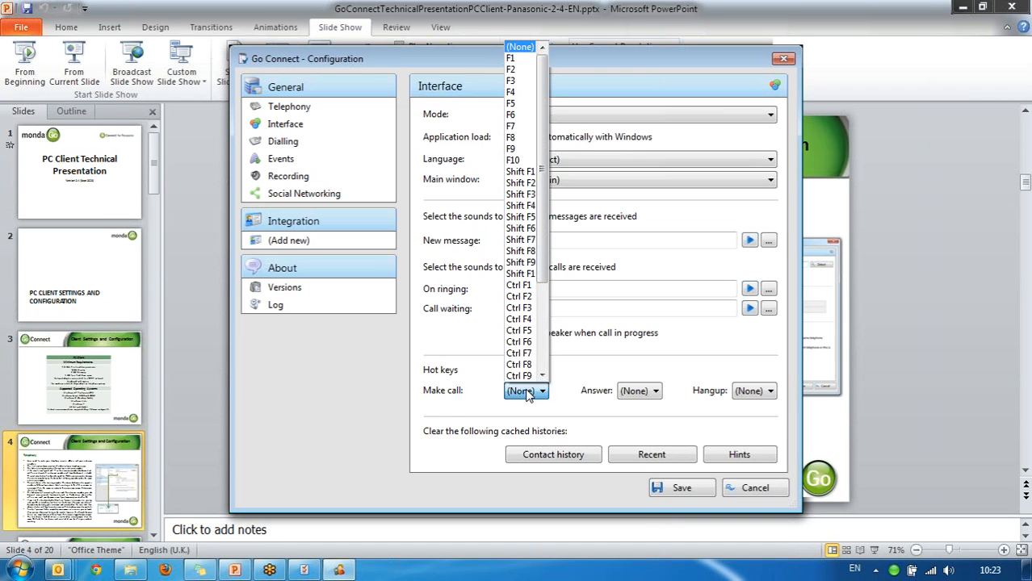
pyautogui.click(525, 392)
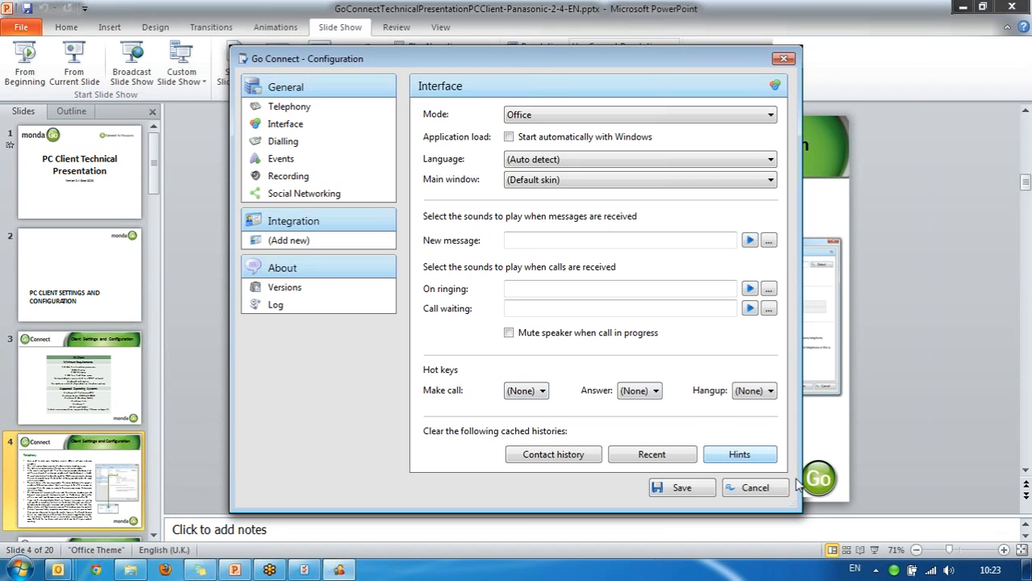
# Glance at the tray menu's Recent numbers, then show the Dialling settings under General.
pyautogui.rightClick(894, 570)
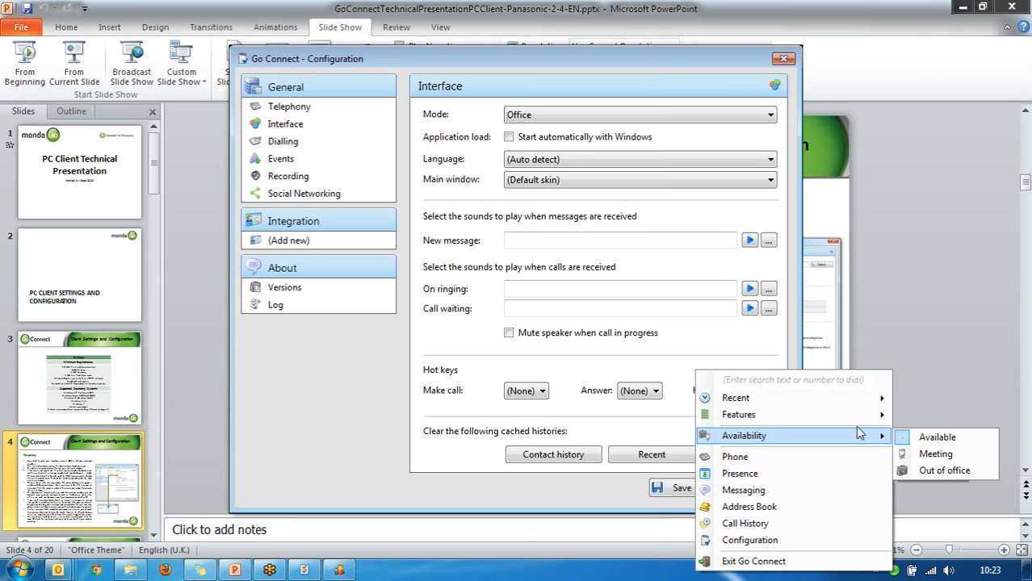
pyautogui.moveTo(856, 408)
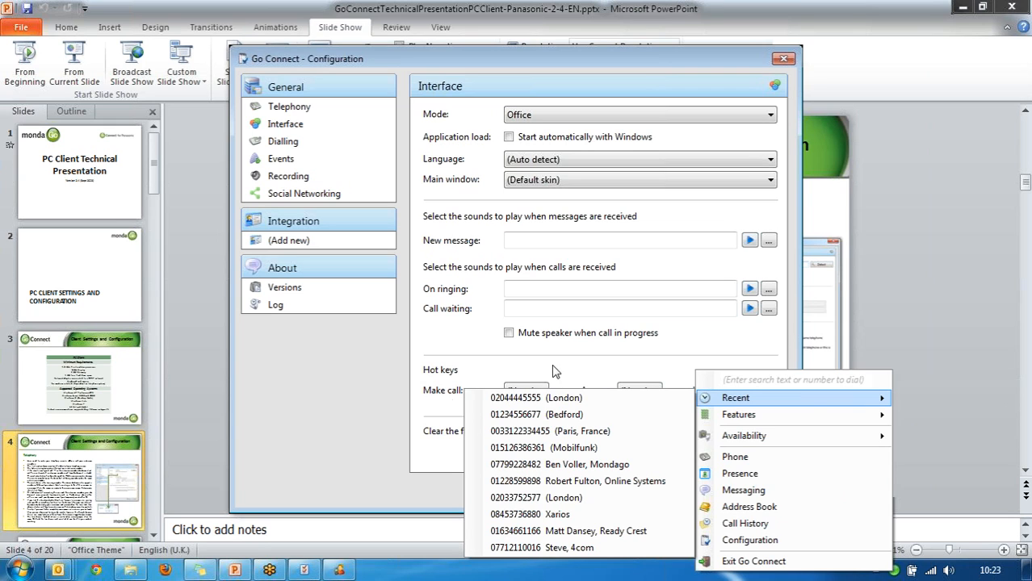
pyautogui.click(341, 412)
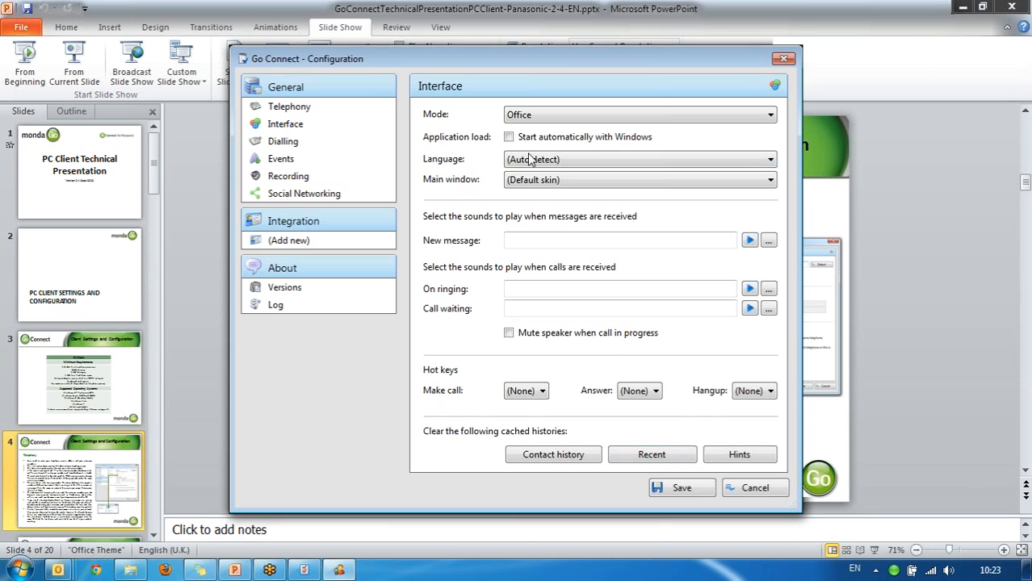
pyautogui.click(323, 141)
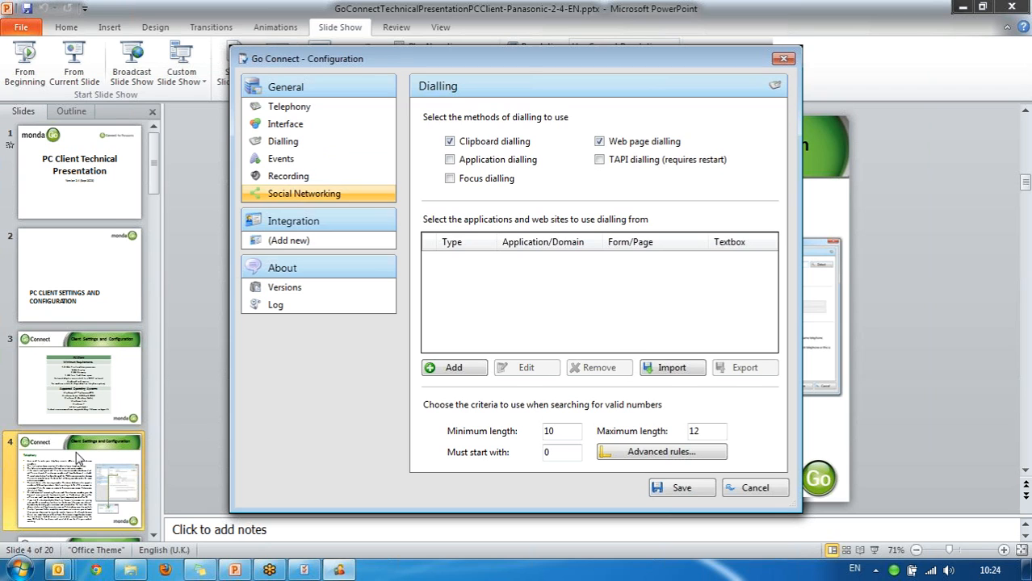
# Open the Windows Start menu over the Dialling settings.
pyautogui.click(20, 570)
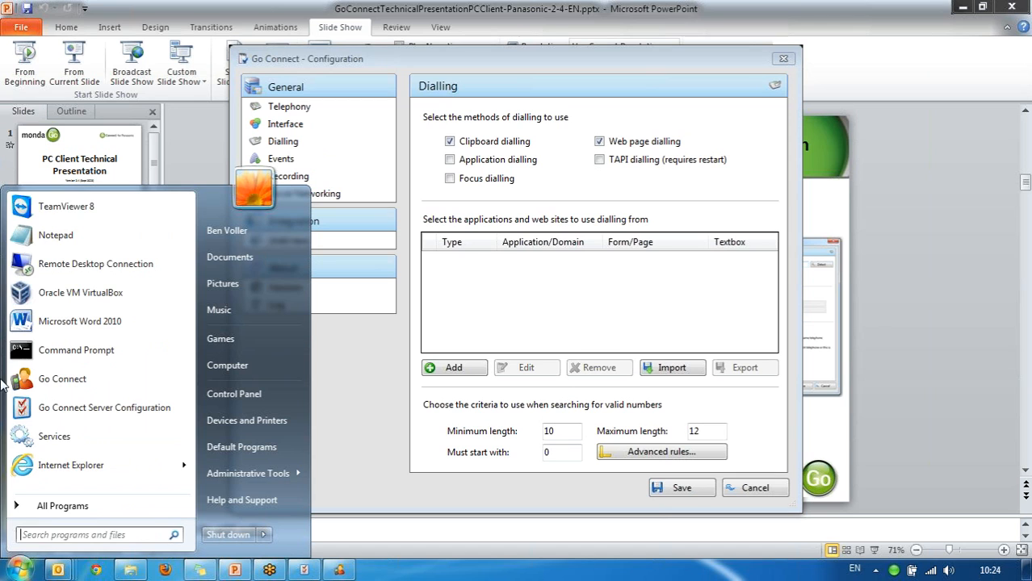
pyautogui.click(67, 244)
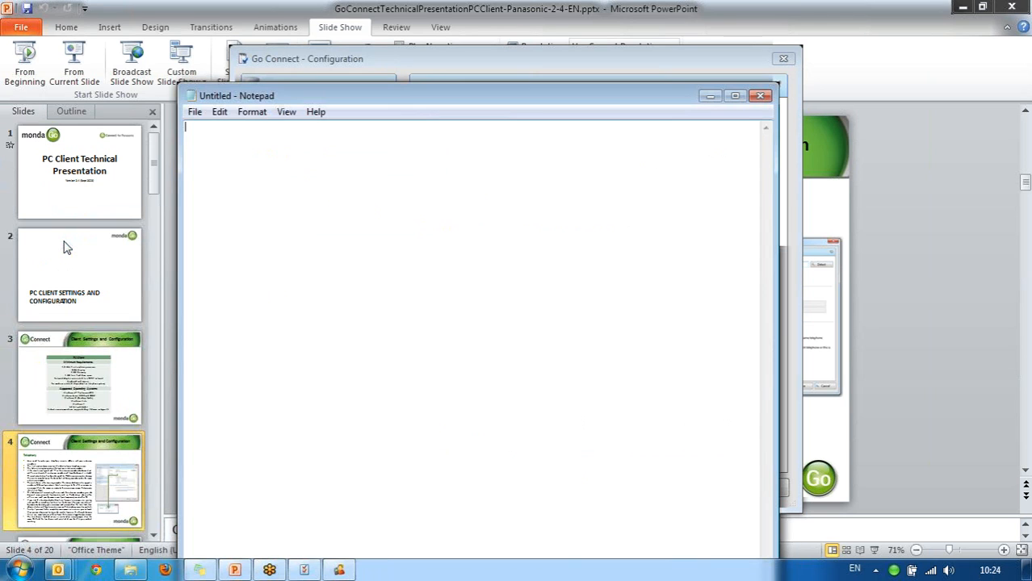
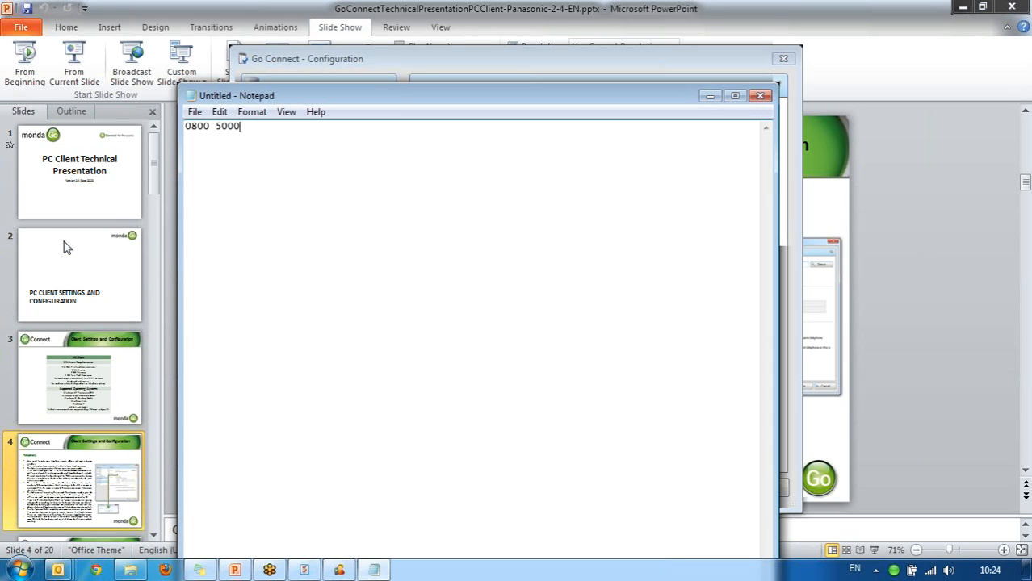
pyautogui.hotkey('shift', 'Left')
pyautogui.hotkey('shift', 'Left')
pyautogui.hotkey('shift', 'Left')
pyautogui.hotkey('shift', 'Left')
pyautogui.hotkey('shift', 'Left')
pyautogui.hotkey('shift', 'Left')
pyautogui.hotkey('shift', 'Left')
pyautogui.hotkey('shift', 'Left')
pyautogui.hotkey('shift', 'Left')
pyautogui.hotkey('shift', 'Left')
pyautogui.hotkey('shift', 'Left')
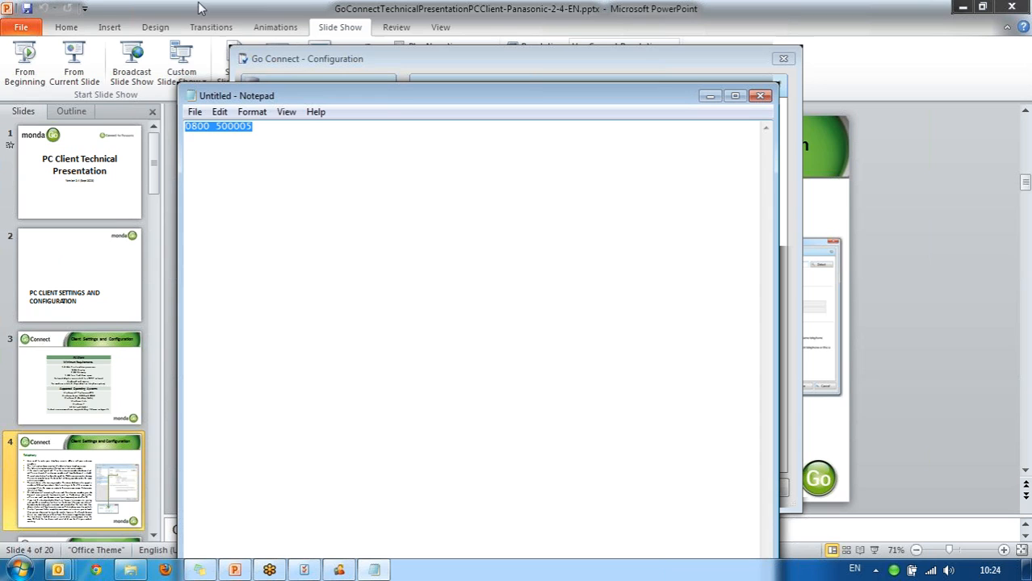
pyautogui.rightClick(223, 123)
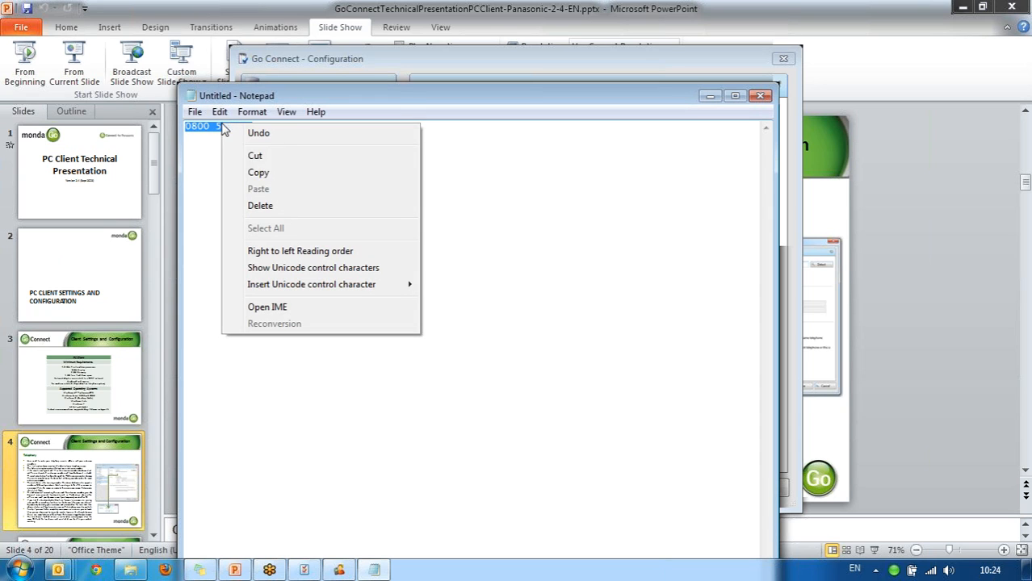
pyautogui.click(270, 173)
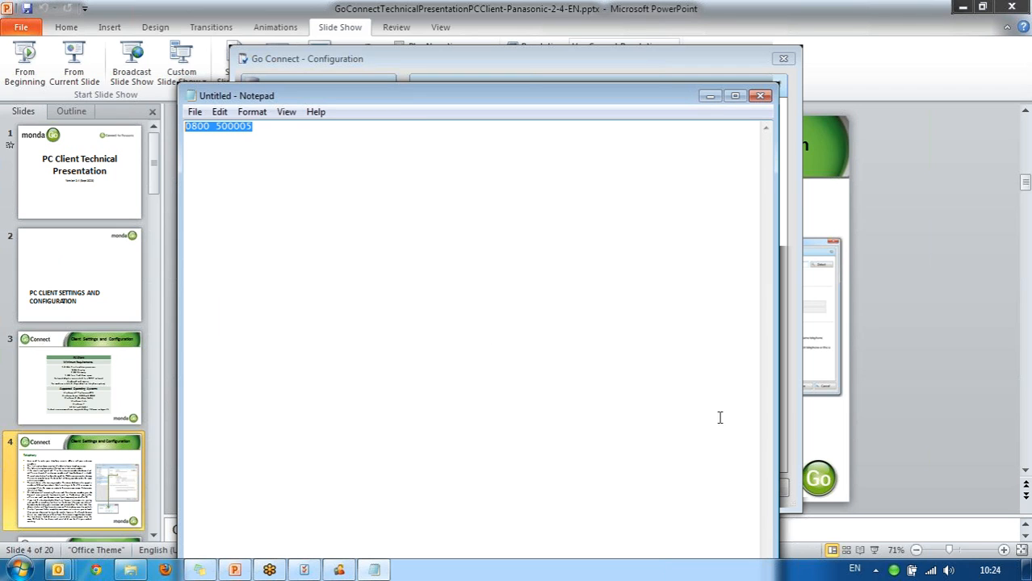
# Change Go Connect's minimum number length from 10 to 9 and save the settings.
pyautogui.click(656, 58)
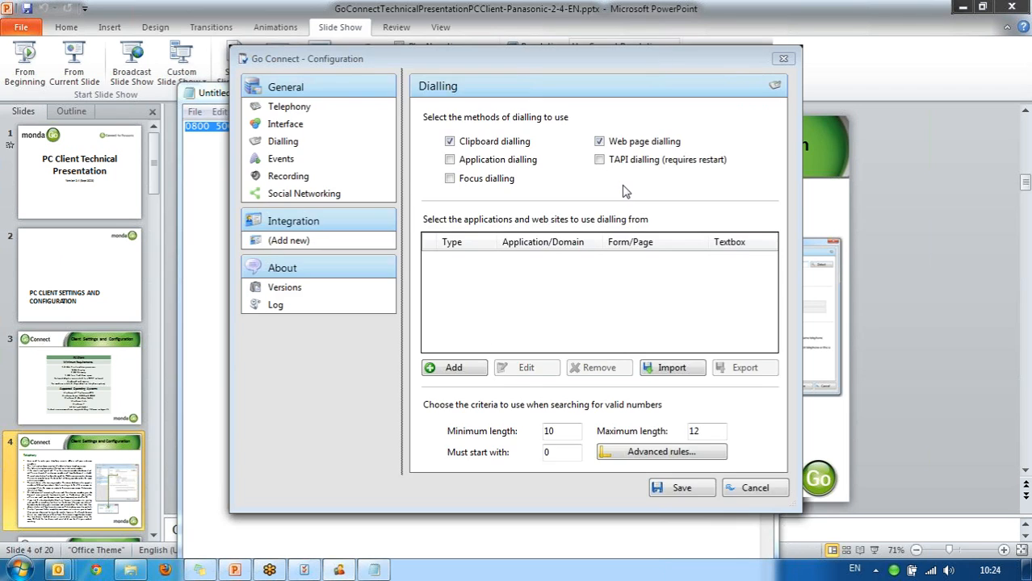
pyautogui.click(575, 431)
pyautogui.press('BackSpace')
pyautogui.press('BackSpace')
pyautogui.write('9')
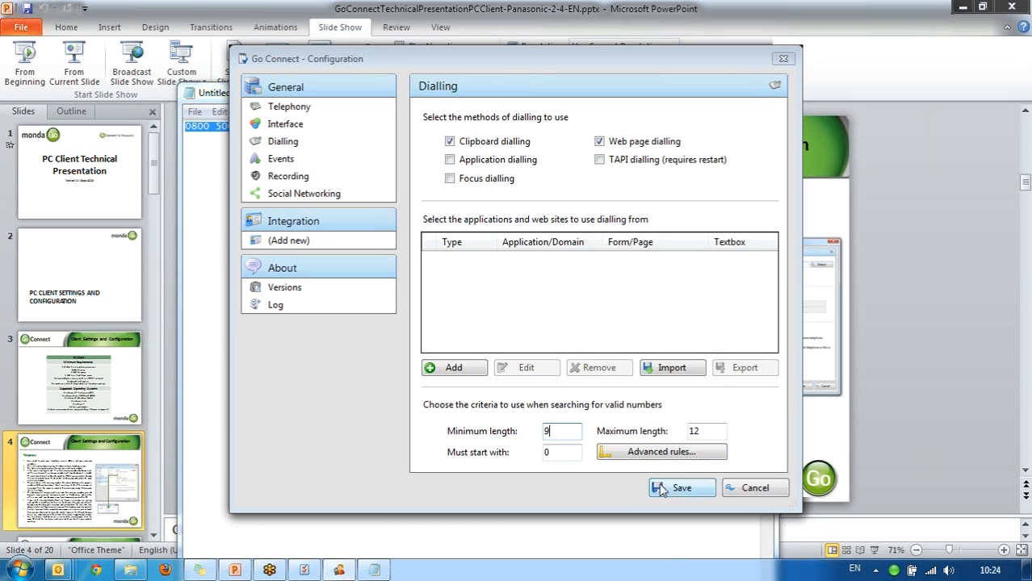
pyautogui.click(681, 488)
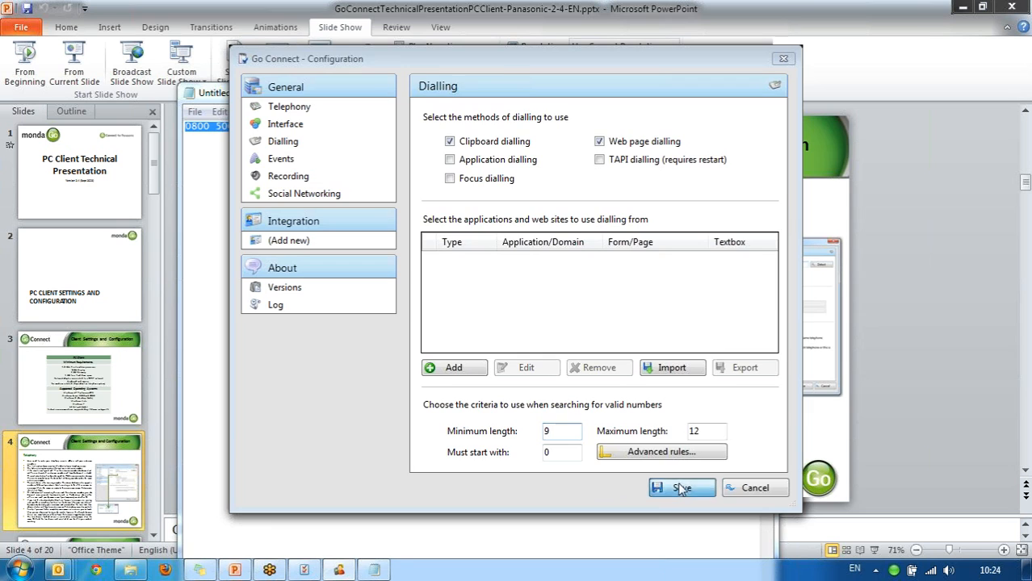
# Select all of the phone number in Notepad and copy it again.
pyautogui.hotkey('ctrl', 'a')
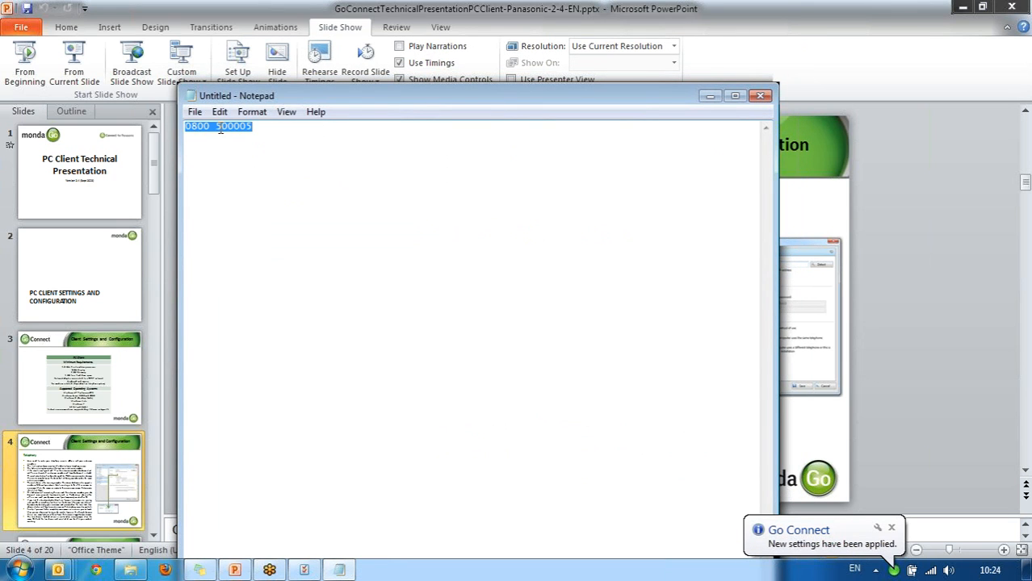
pyautogui.rightClick(221, 129)
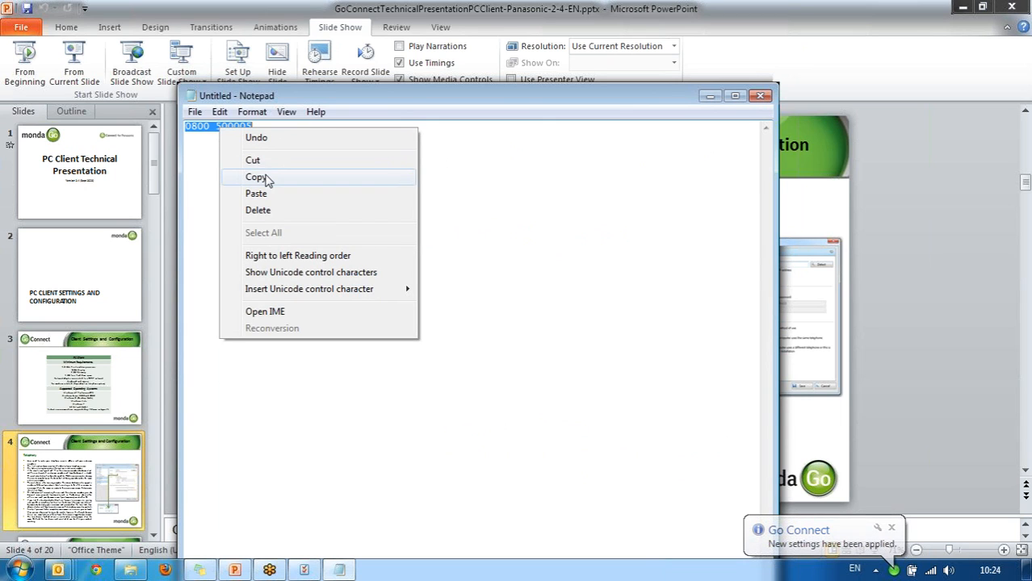
pyautogui.click(265, 176)
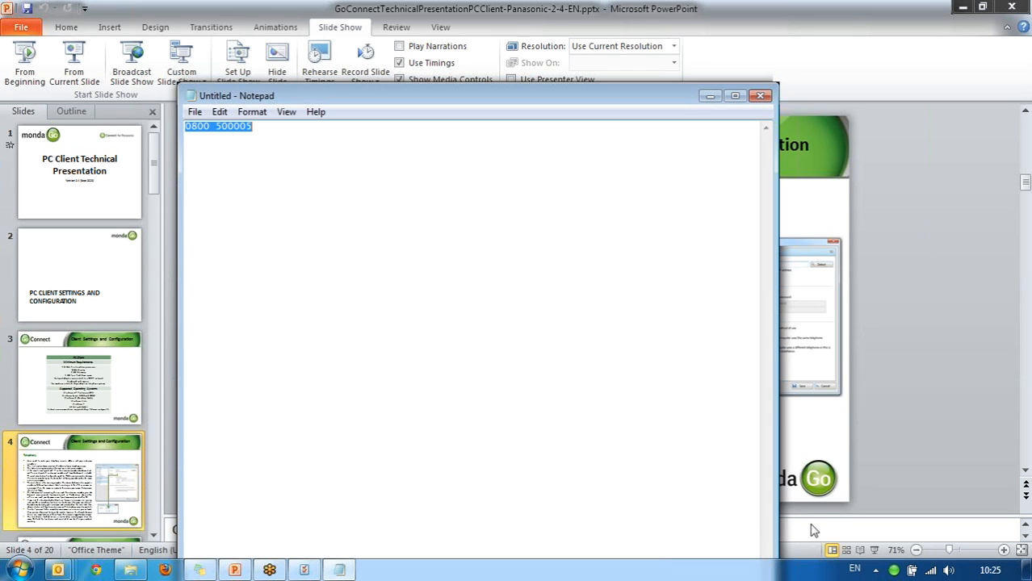
# Tick Application dialling on Go Connect's Dialling configuration page.
pyautogui.rightClick(893, 570)
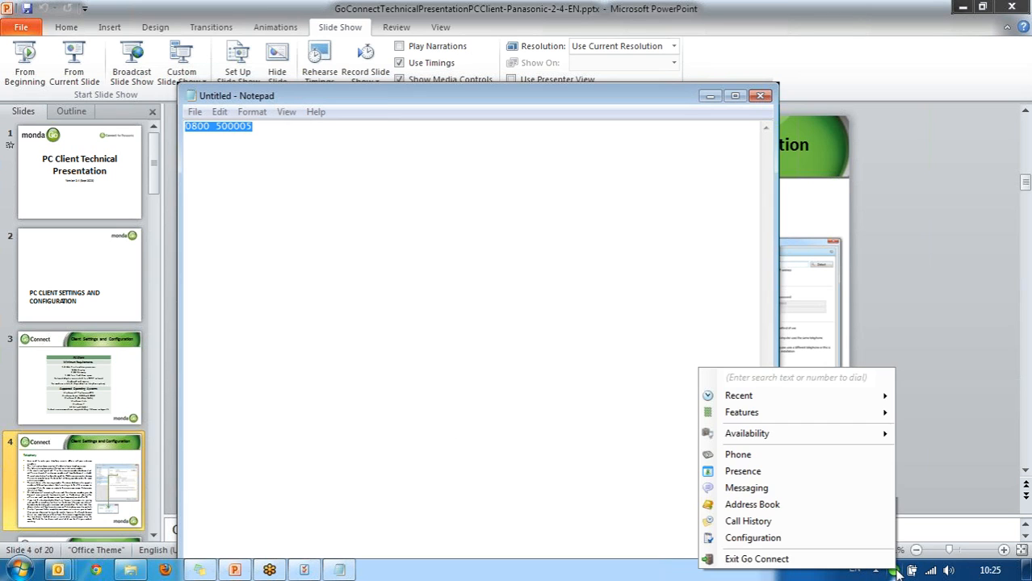
pyautogui.click(860, 544)
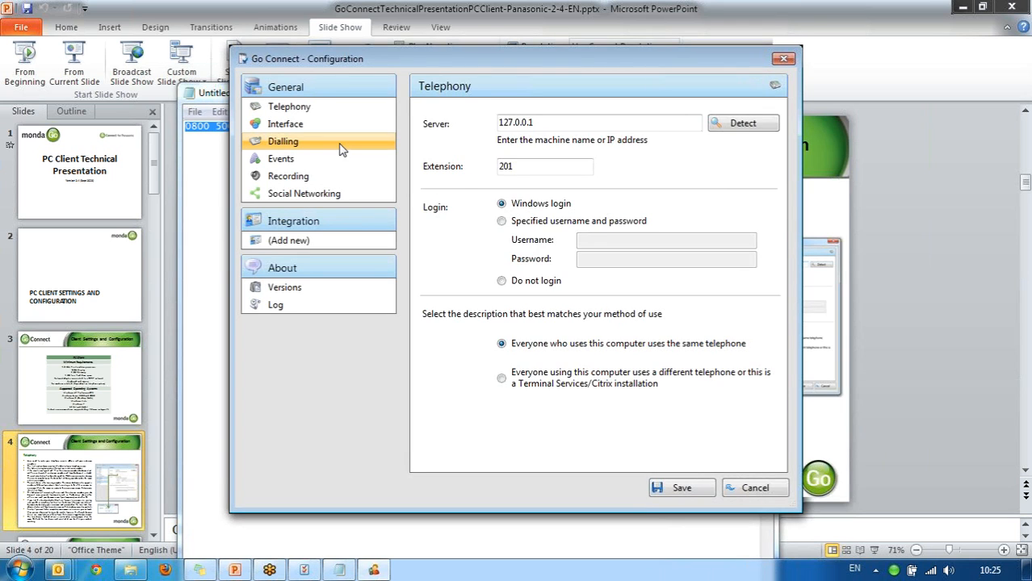
pyautogui.click(341, 151)
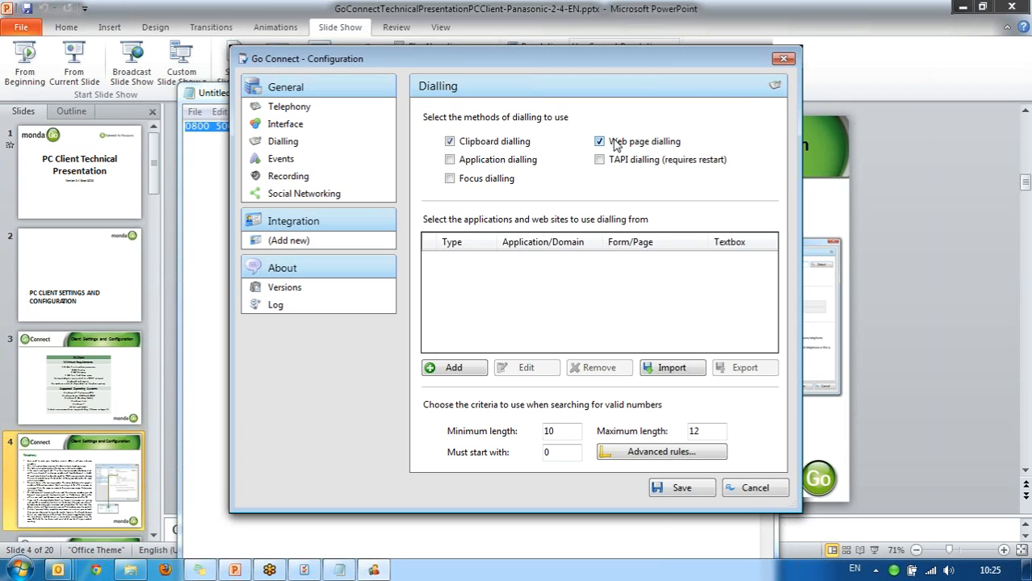
pyautogui.click(450, 161)
# Search Outlook contacts for 'voller', open that contact, and bring Go Connect's Dialling page forward.
pyautogui.moveTo(58, 570)
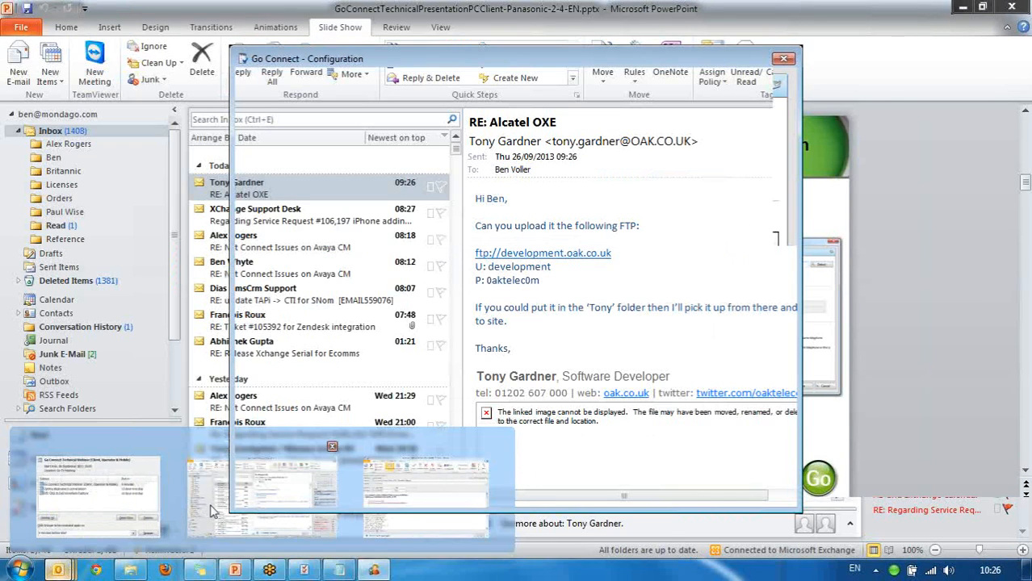
pyautogui.click(262, 494)
pyautogui.click(81, 483)
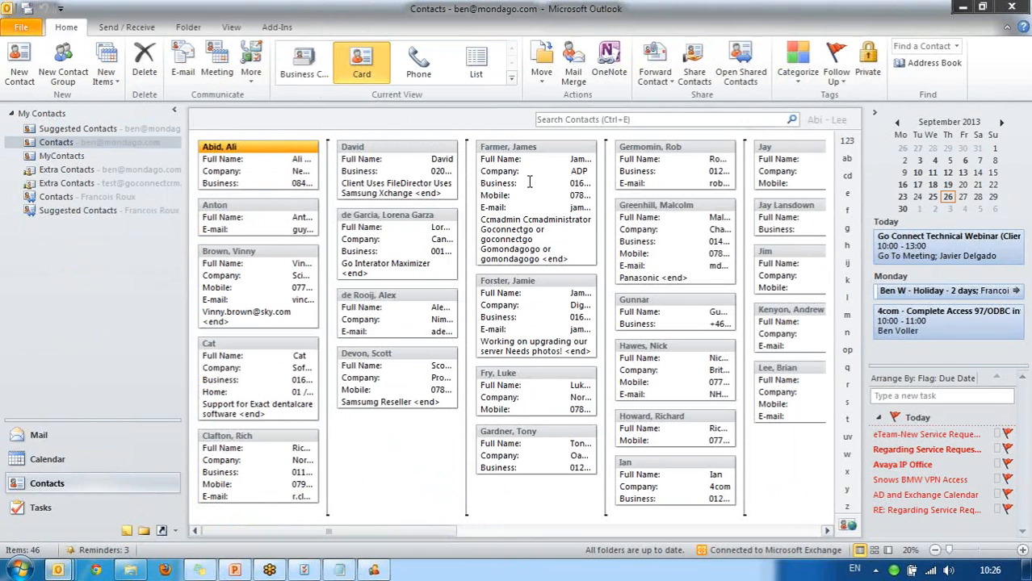
pyautogui.click(607, 120)
pyautogui.write('voller')
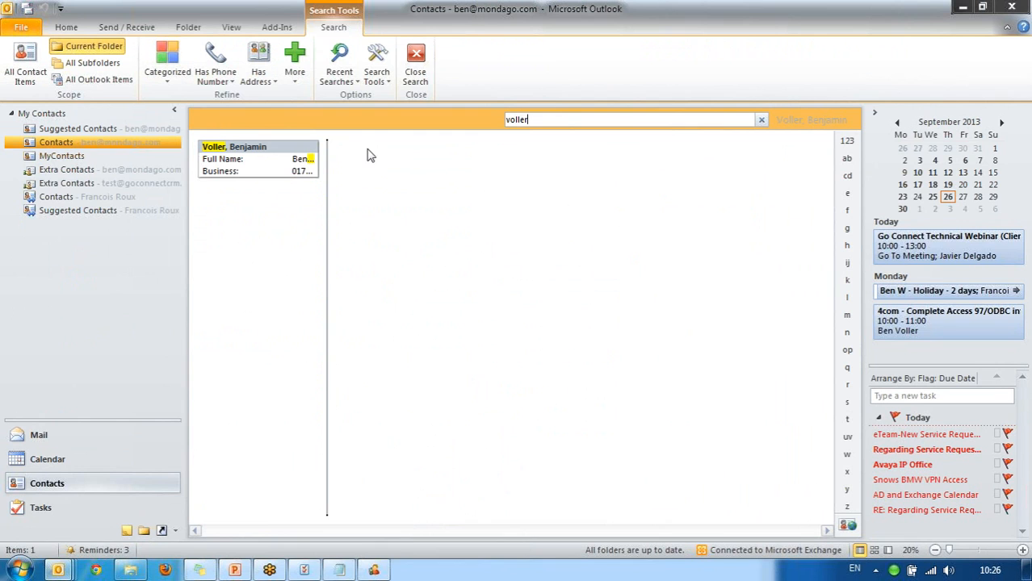
pyautogui.doubleClick(303, 153)
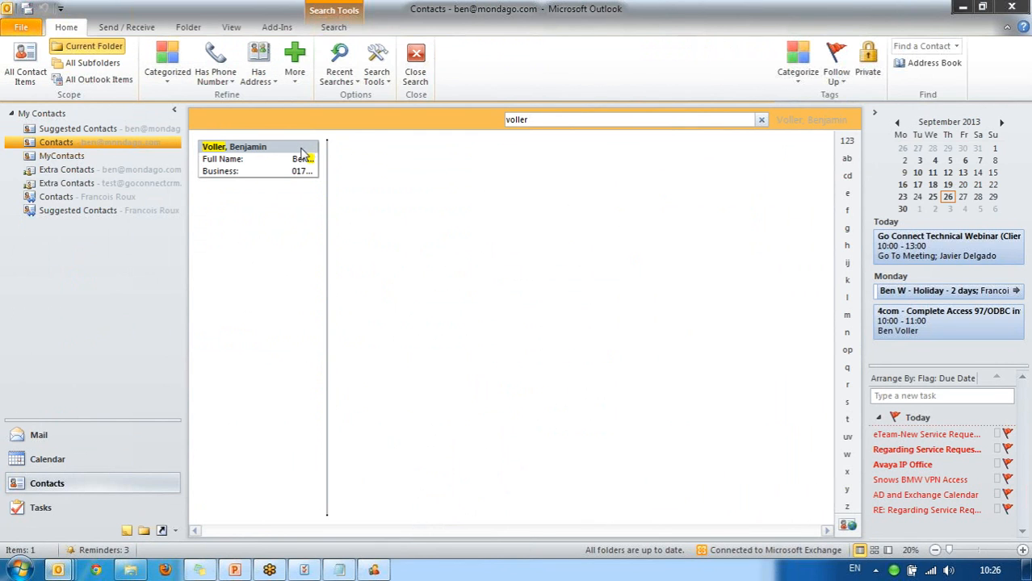
pyautogui.click(374, 570)
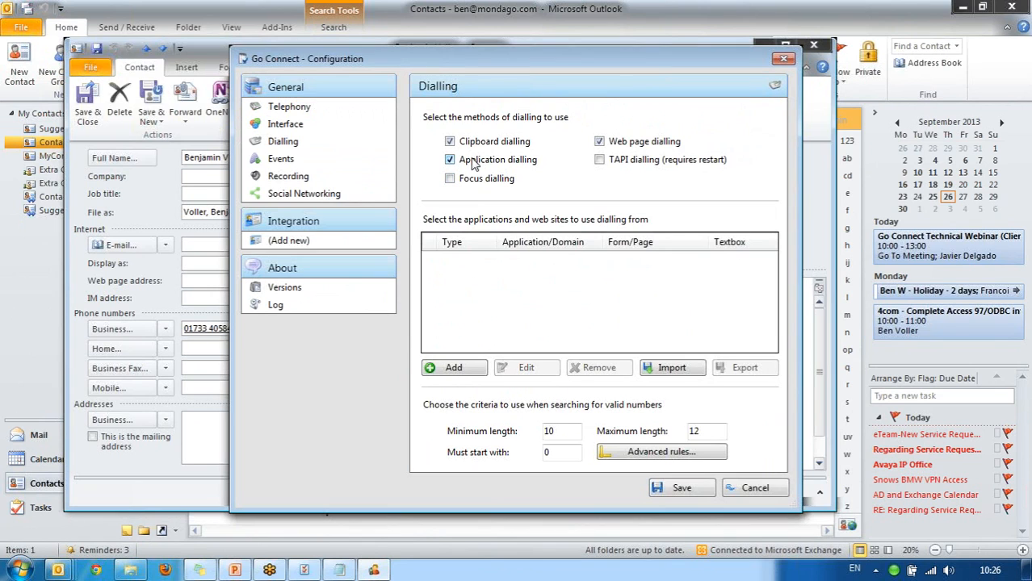
# Add a standard Windows application source targeting Outlook's Business phone box (OUTLOOK / RichEdit20WPT).
pyautogui.click(455, 368)
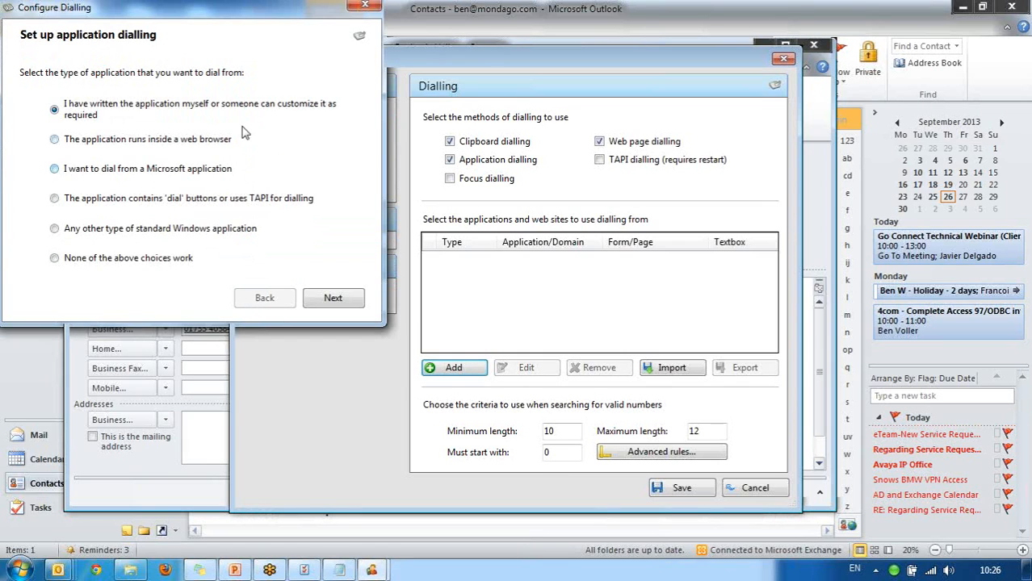
pyautogui.click(142, 147)
pyautogui.click(75, 232)
pyautogui.click(335, 301)
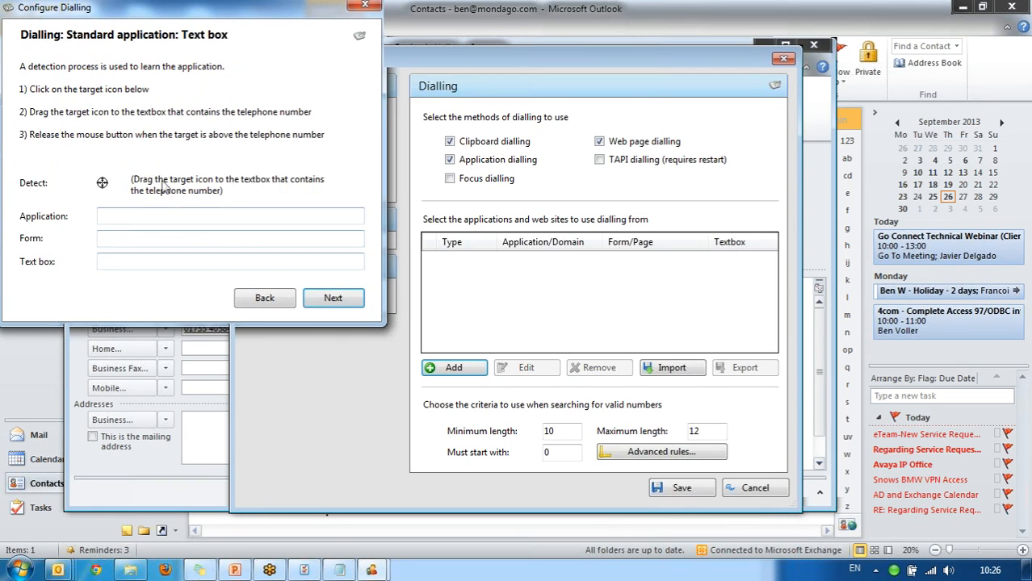
pyautogui.moveTo(102, 185); pyautogui.dragTo(246, 331)
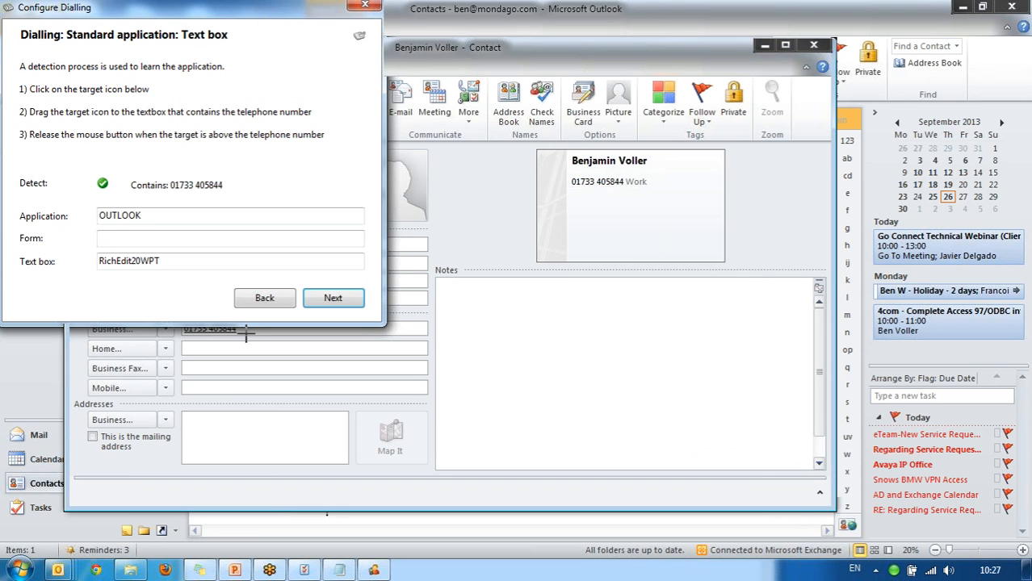
pyautogui.moveTo(246, 331); pyautogui.dragTo(247, 331)
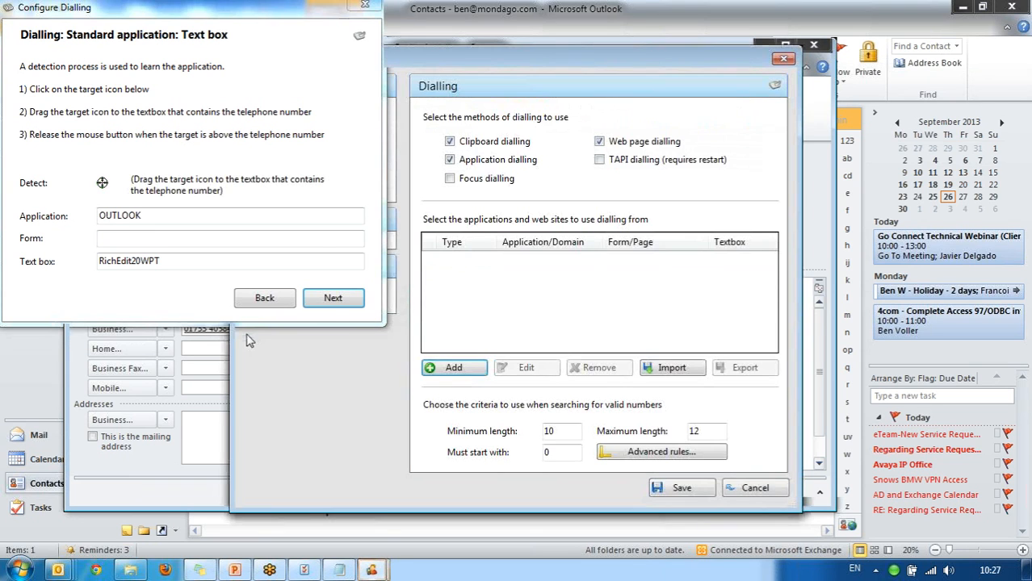
pyautogui.click(334, 298)
# Finish adding the OUTLOOK entry, save the dialling configuration, and close the contact.
pyautogui.click(334, 299)
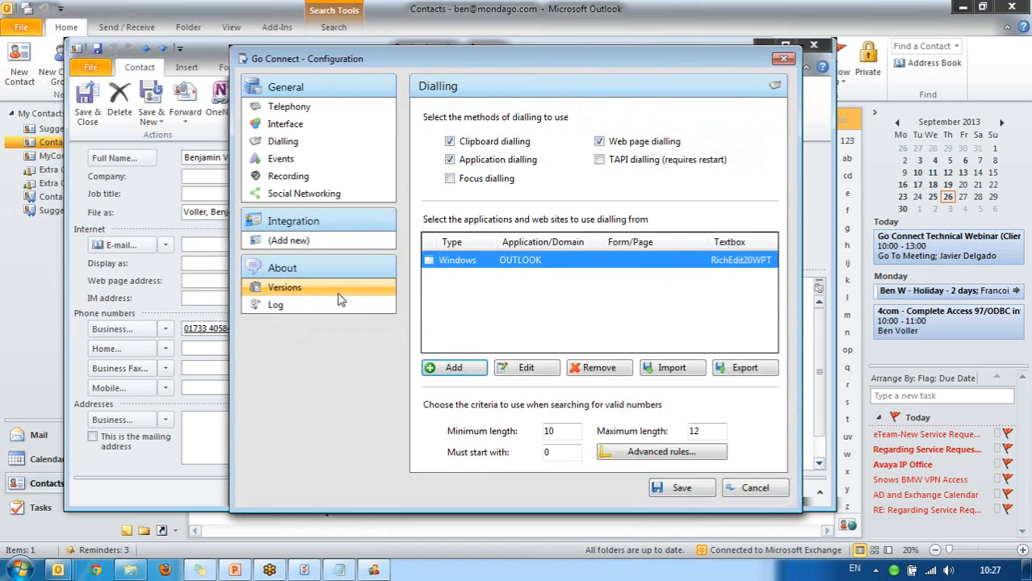
pyautogui.click(694, 489)
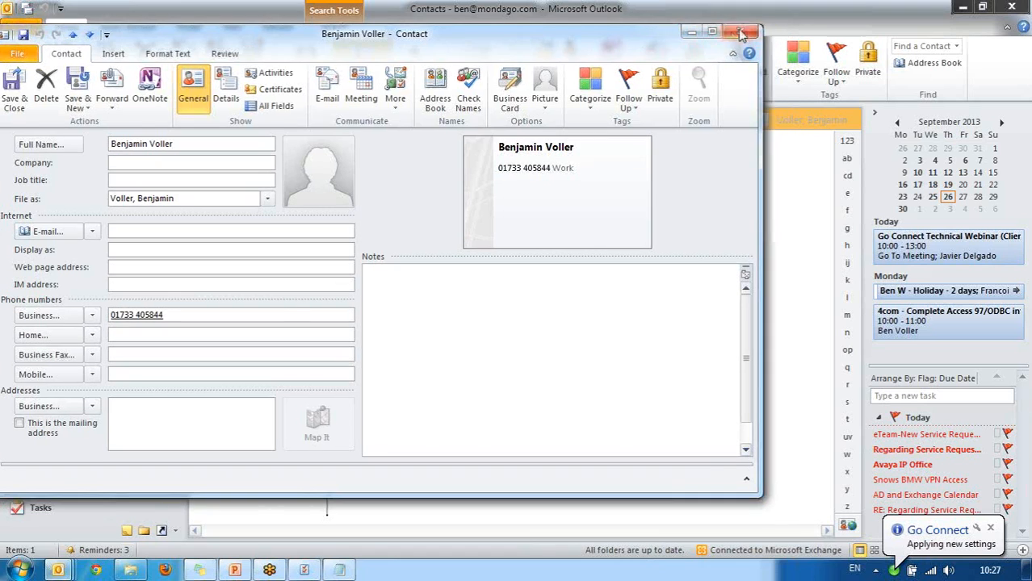
pyautogui.click(742, 35)
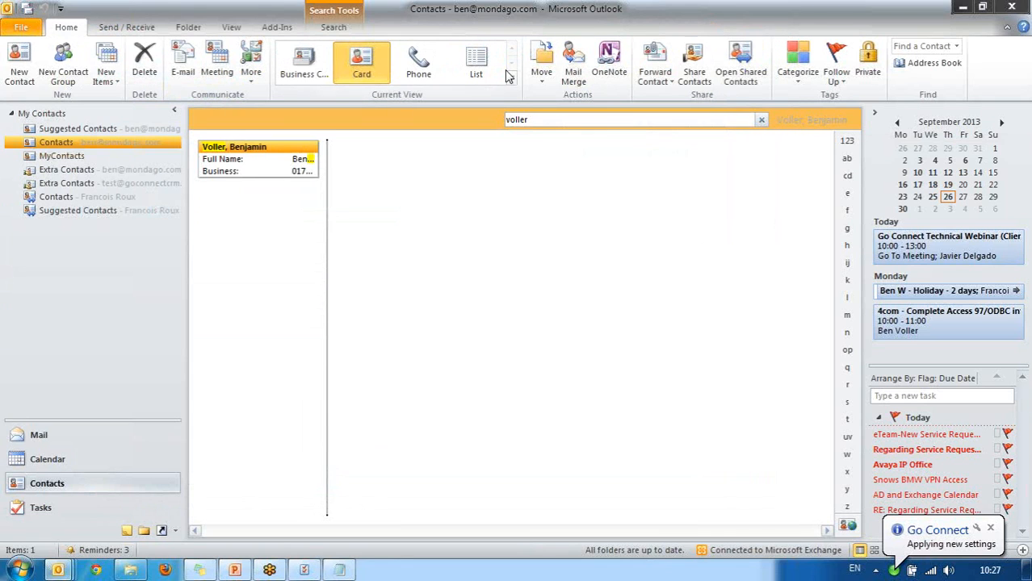
# Reopen the contact, test application dialling on its Business phone field, then close it.
pyautogui.doubleClick(282, 154)
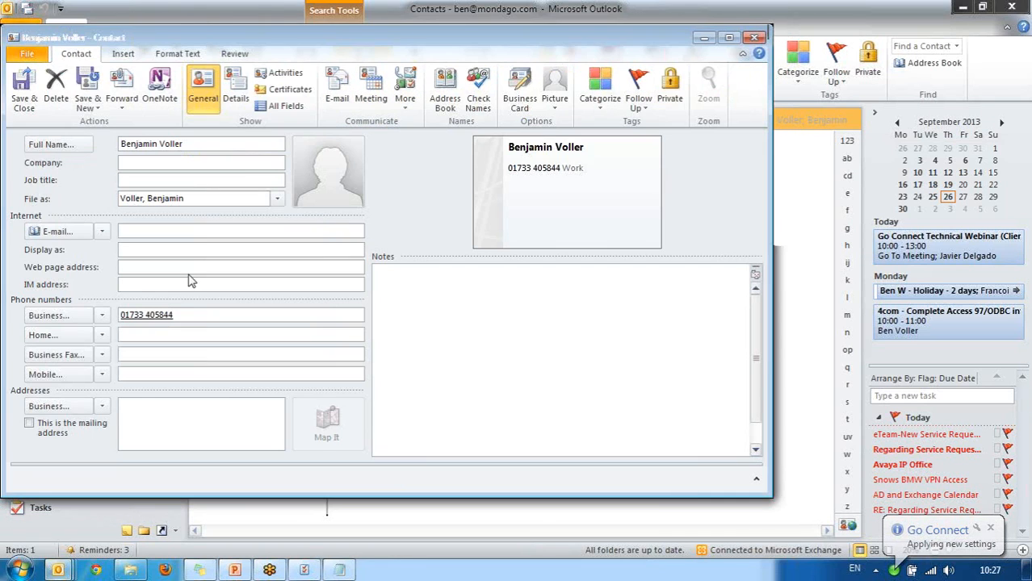
pyautogui.click(157, 318)
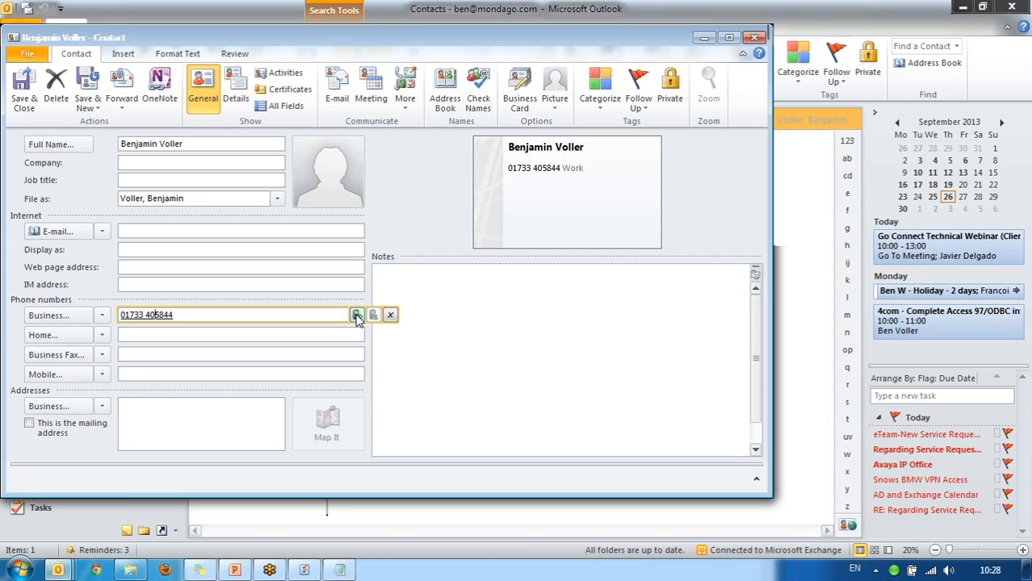
pyautogui.click(753, 30)
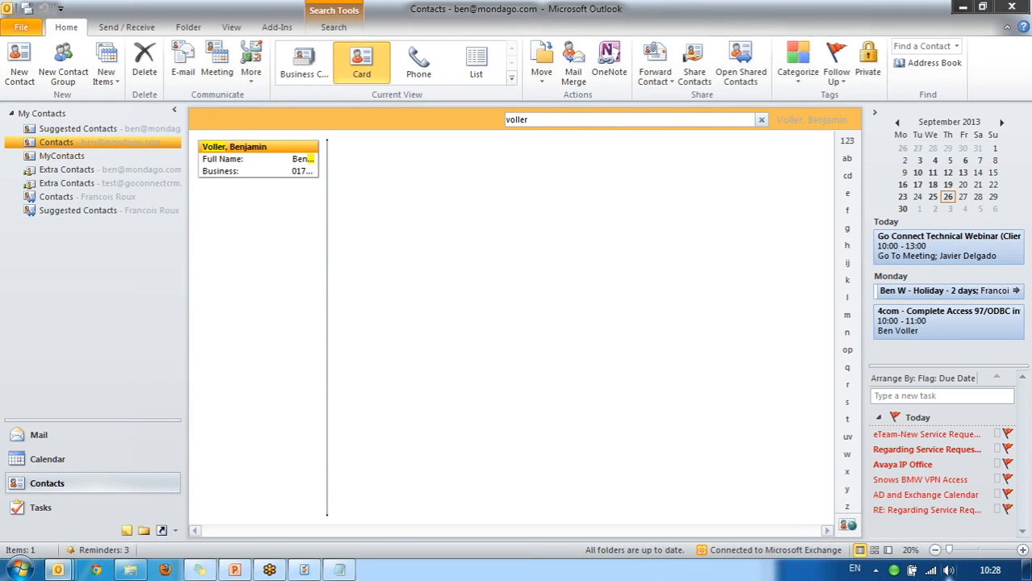
# Enable TAPI dialling and focus dialling in Go Connect's Dialling settings.
pyautogui.rightClick(894, 570)
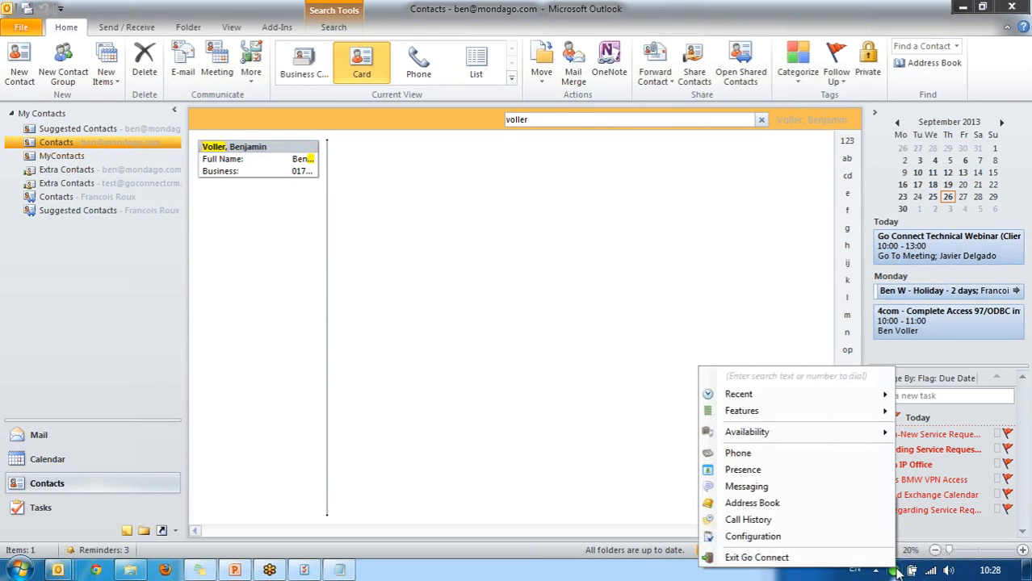
pyautogui.click(855, 542)
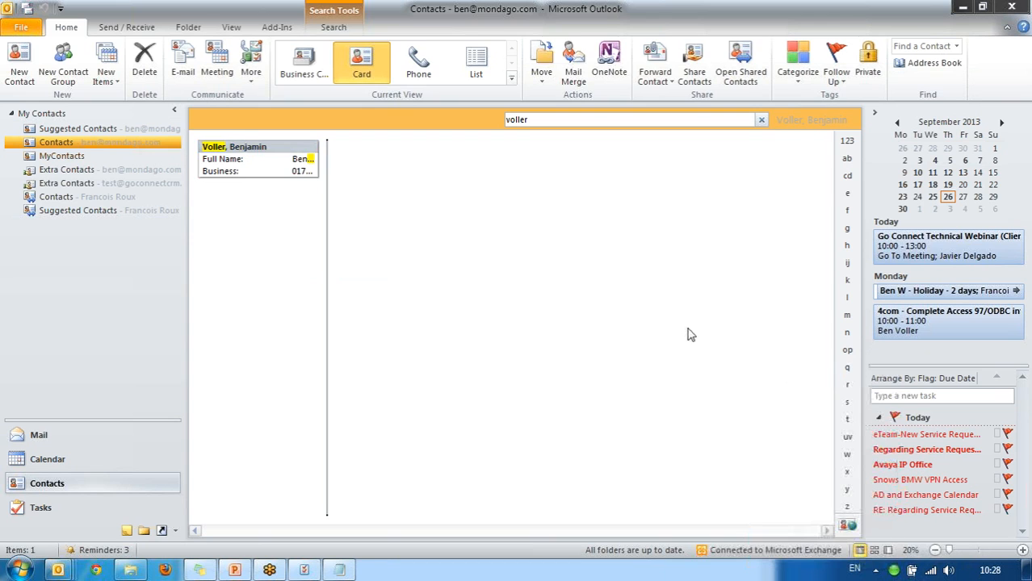
pyautogui.click(333, 140)
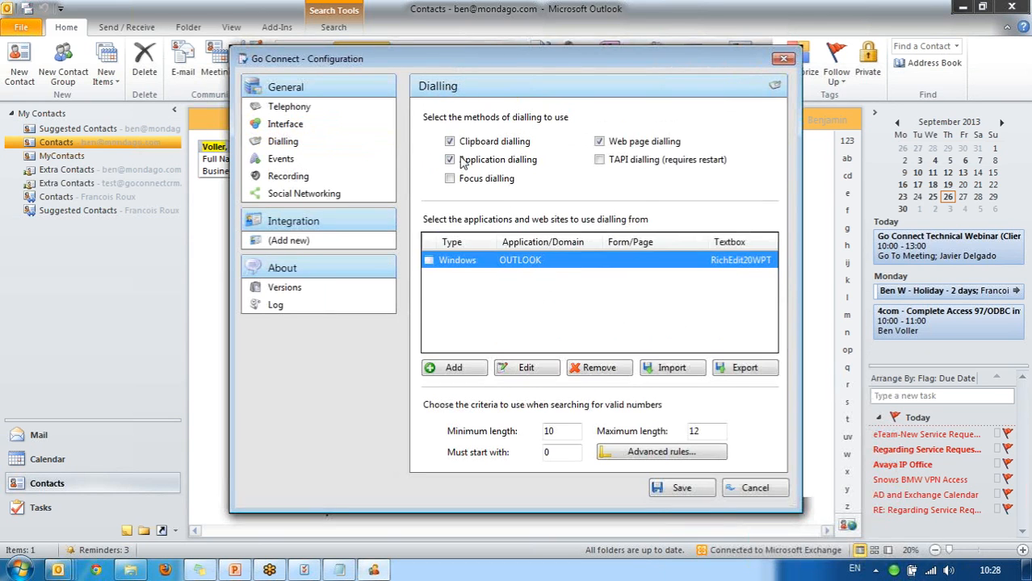
pyautogui.click(612, 165)
pyautogui.click(489, 180)
# Disable application dialling, remove the OUTLOOK entry, and save the settings.
pyautogui.click(487, 165)
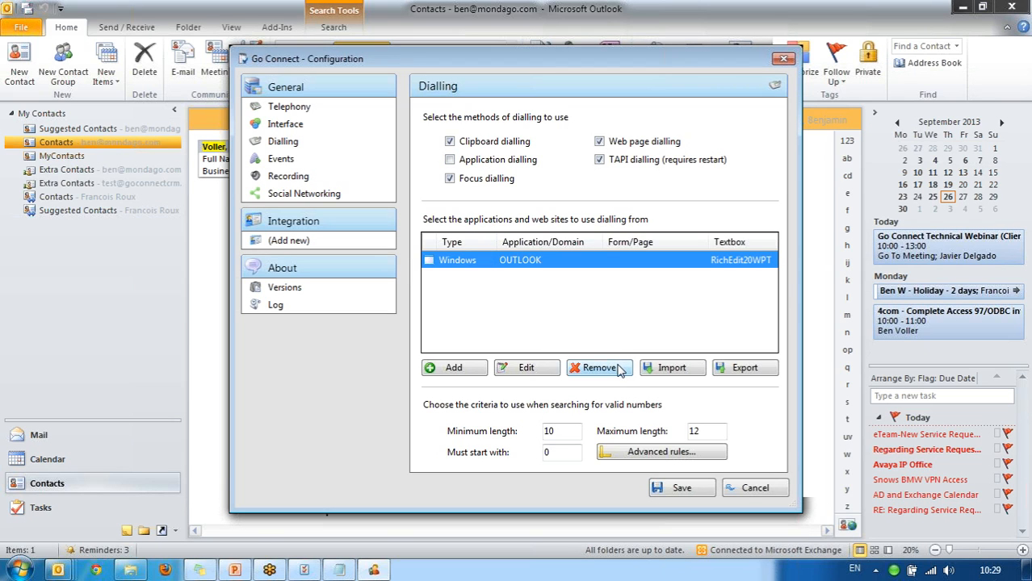
pyautogui.click(618, 368)
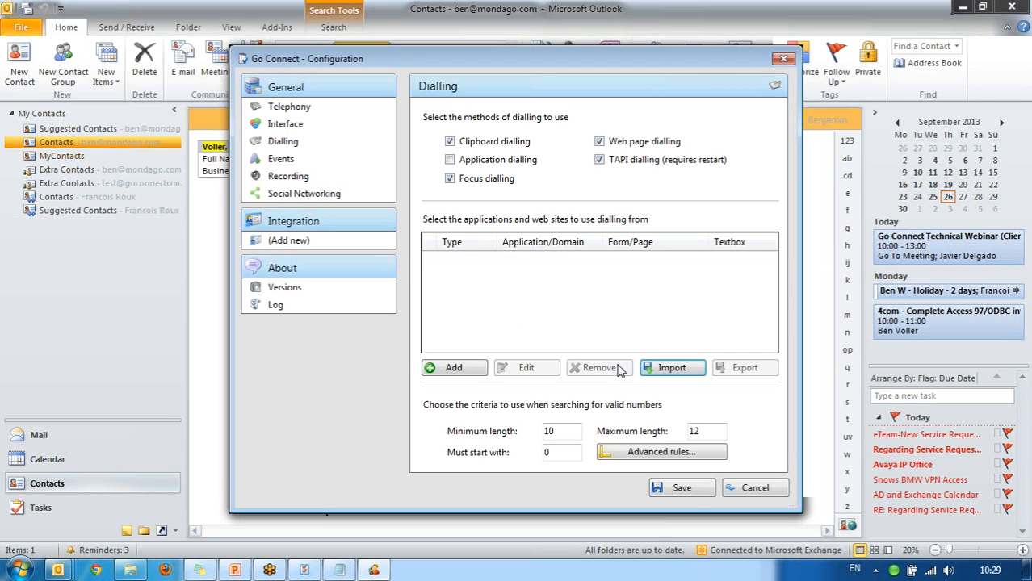
pyautogui.click(690, 497)
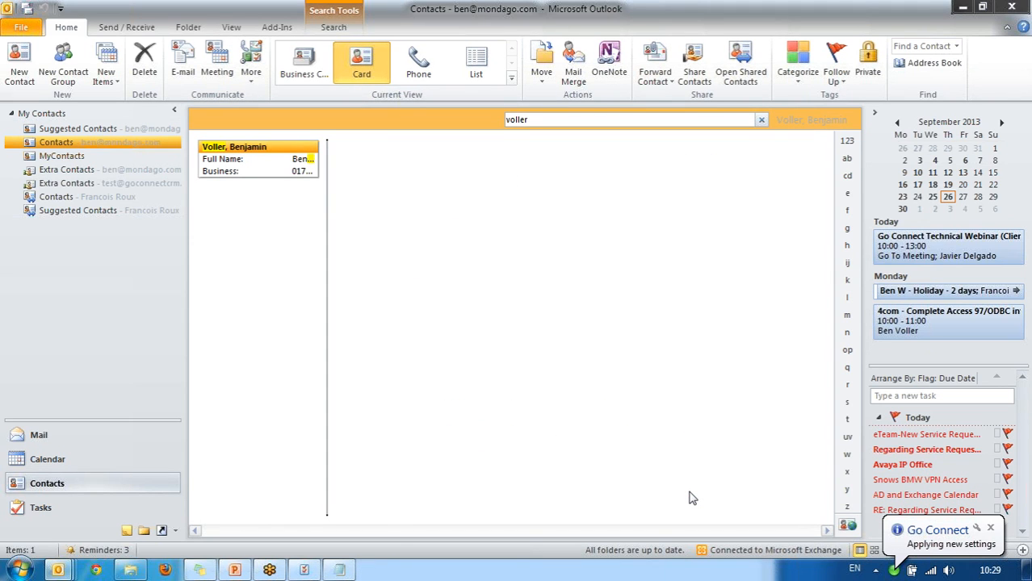
# Reopen the contact, test focus dialling on its business phone number, then close it.
pyautogui.doubleClick(270, 148)
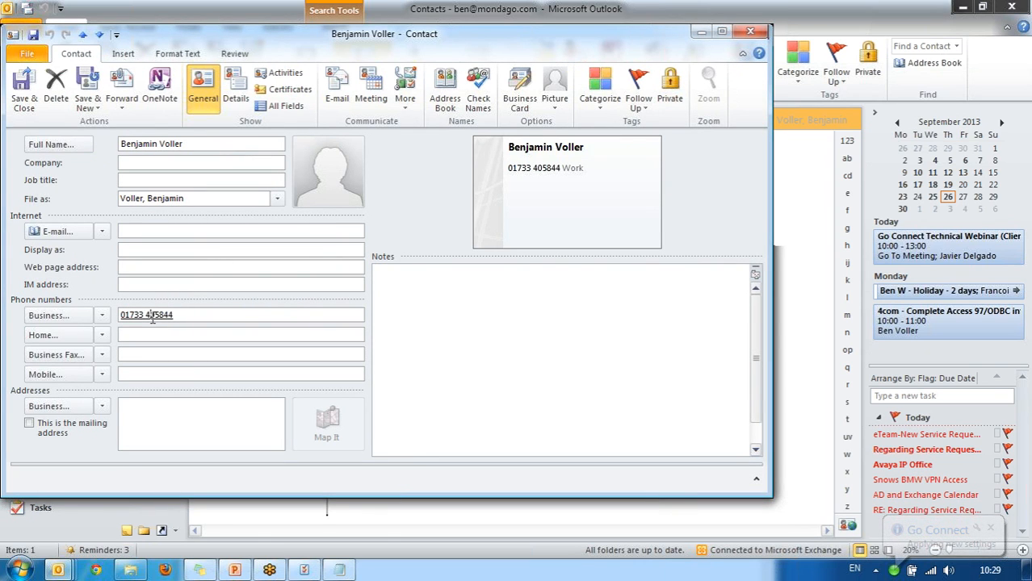
pyautogui.click(151, 318)
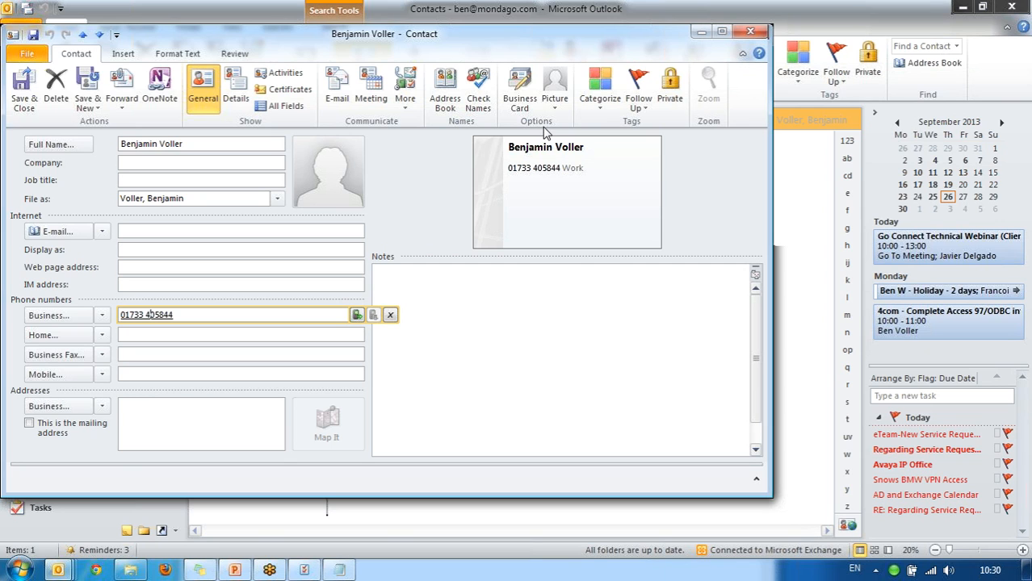
pyautogui.click(748, 32)
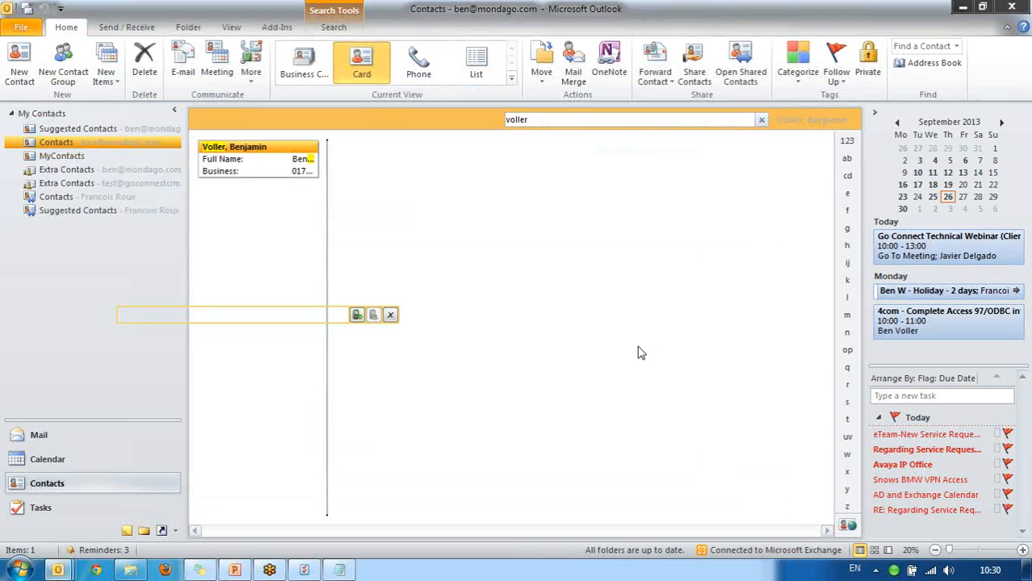
# Set the Dialling minimum number length to 9 and open the Advanced Dialing Rules dialog.
pyautogui.rightClick(893, 570)
pyautogui.click(849, 543)
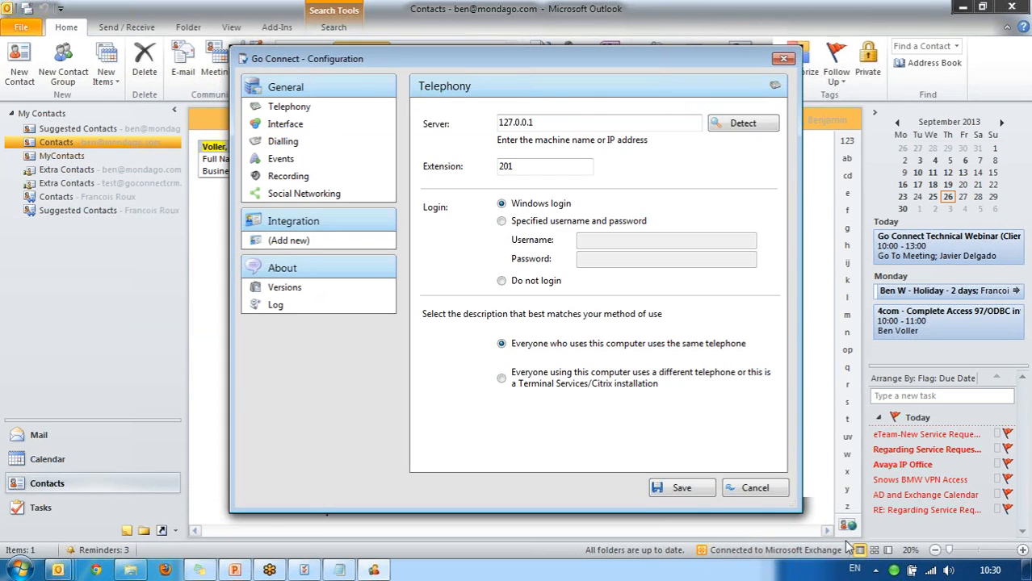
pyautogui.click(347, 147)
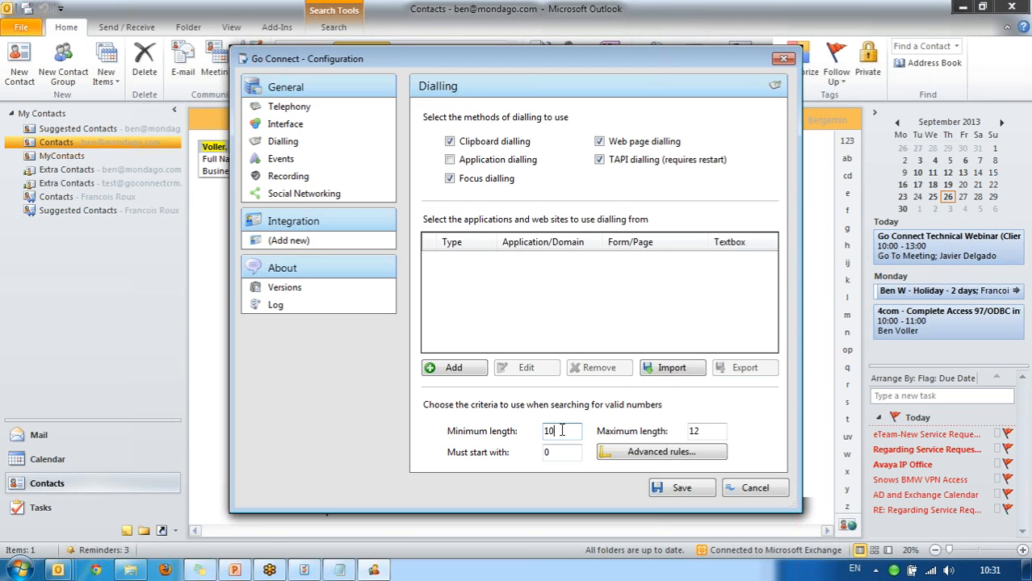
pyautogui.press('BackSpace')
pyautogui.press('BackSpace')
pyautogui.write('9')
pyautogui.click(568, 455)
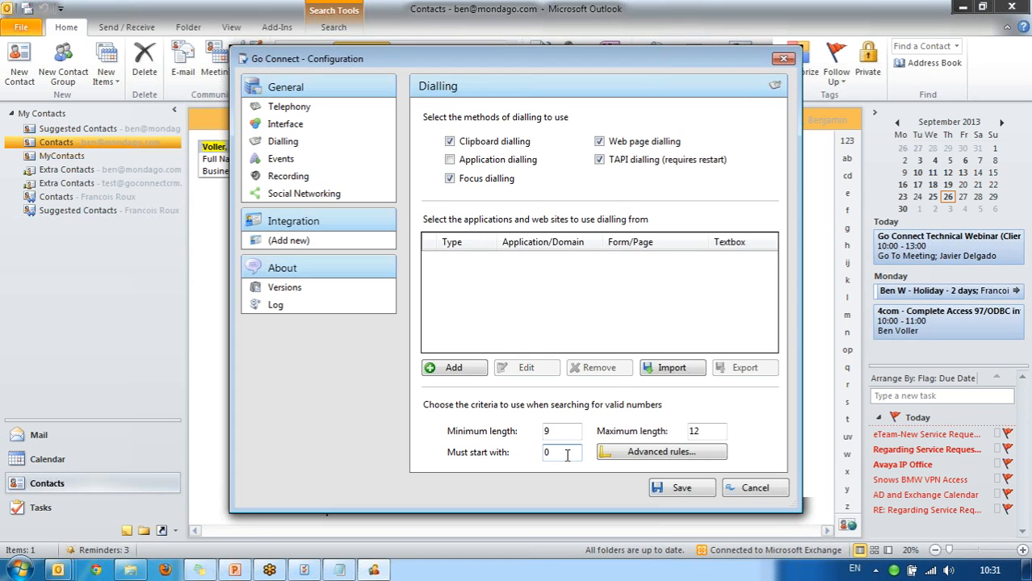
pyautogui.click(621, 455)
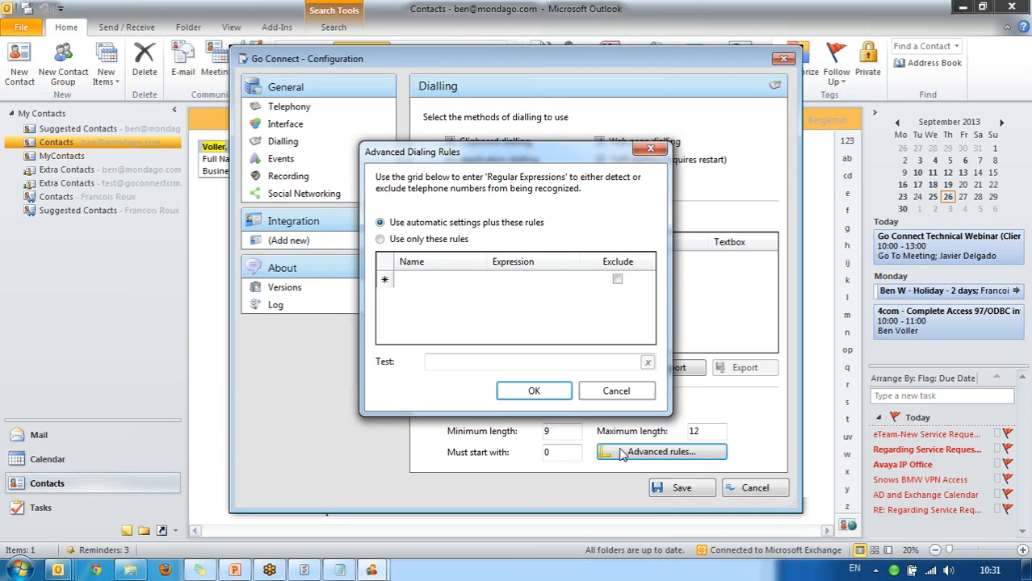
# Dismiss the Advanced Dialing Rules dialog without adding any regular-expression rules.
pyautogui.press('Escape')
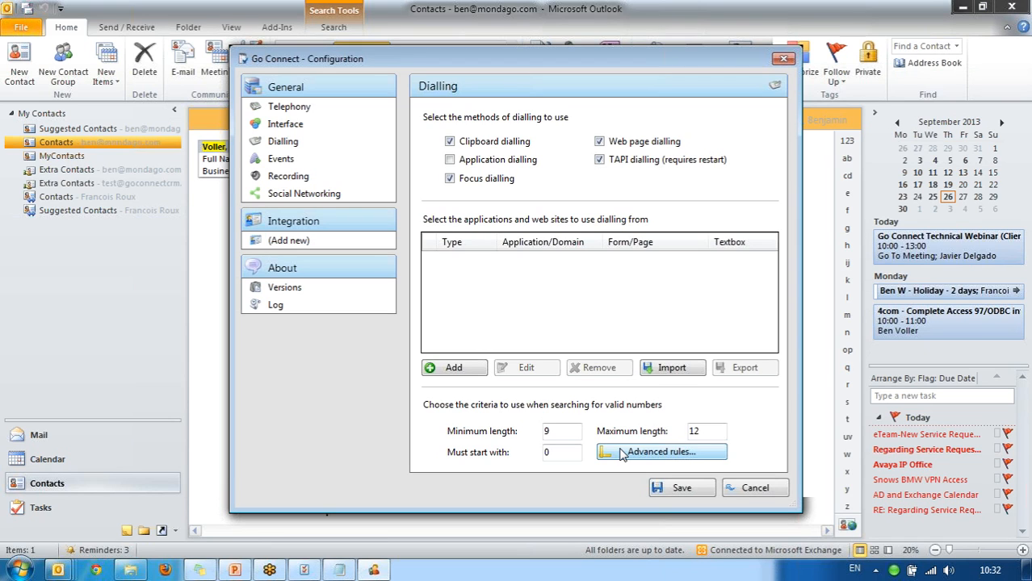
# In Events, set On ringing to No action, clear both Show preview boxes, and enable Lync state updates on calls.
pyautogui.click(346, 166)
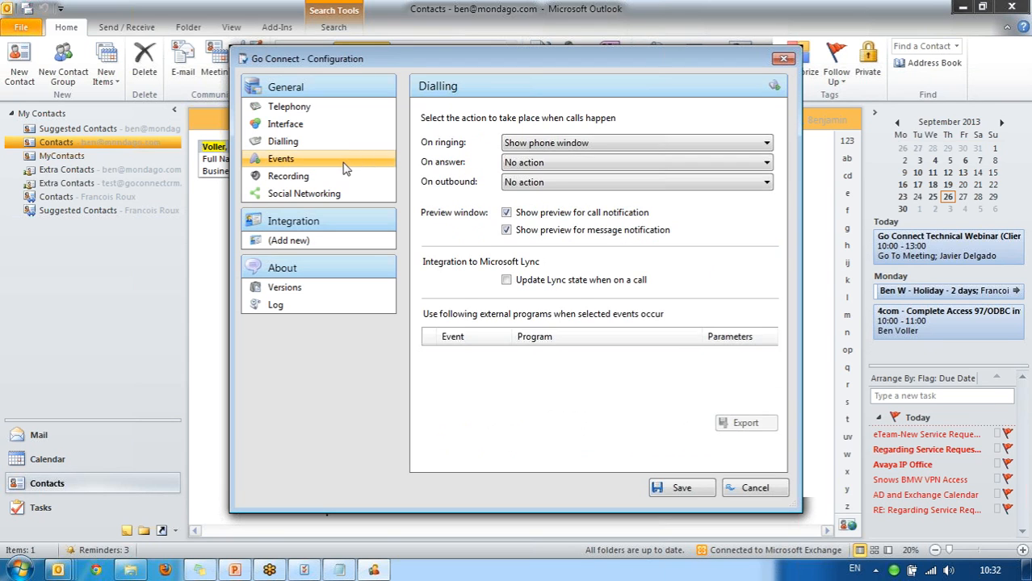
pyautogui.click(627, 145)
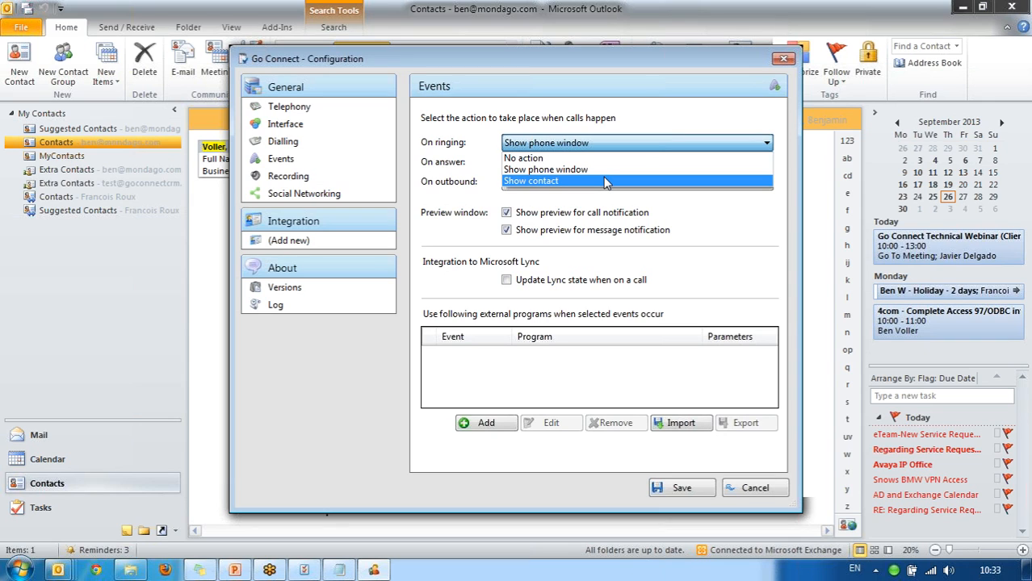
pyautogui.press('Escape')
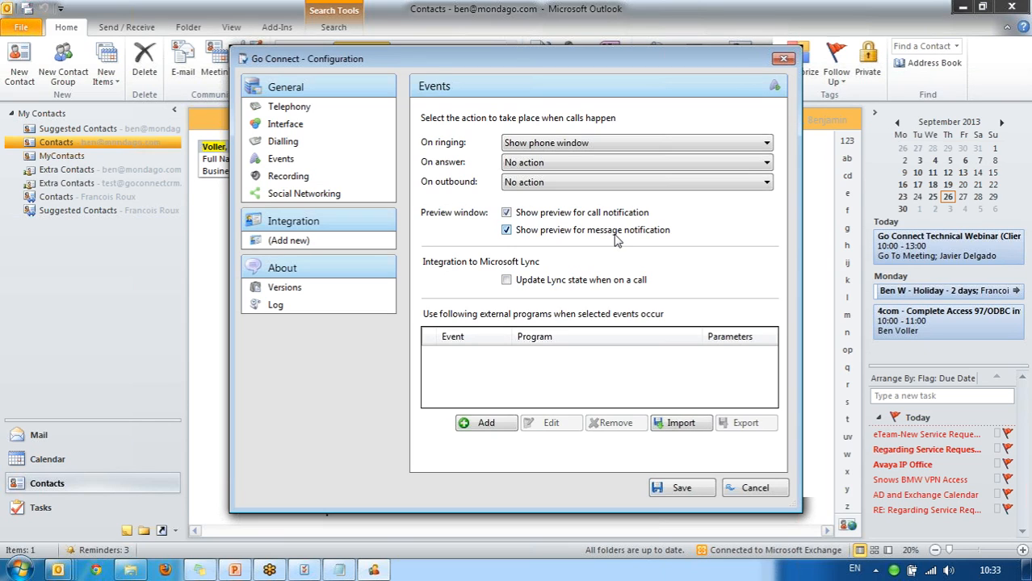
pyautogui.click(614, 234)
pyautogui.click(605, 217)
pyautogui.click(529, 284)
pyautogui.click(642, 143)
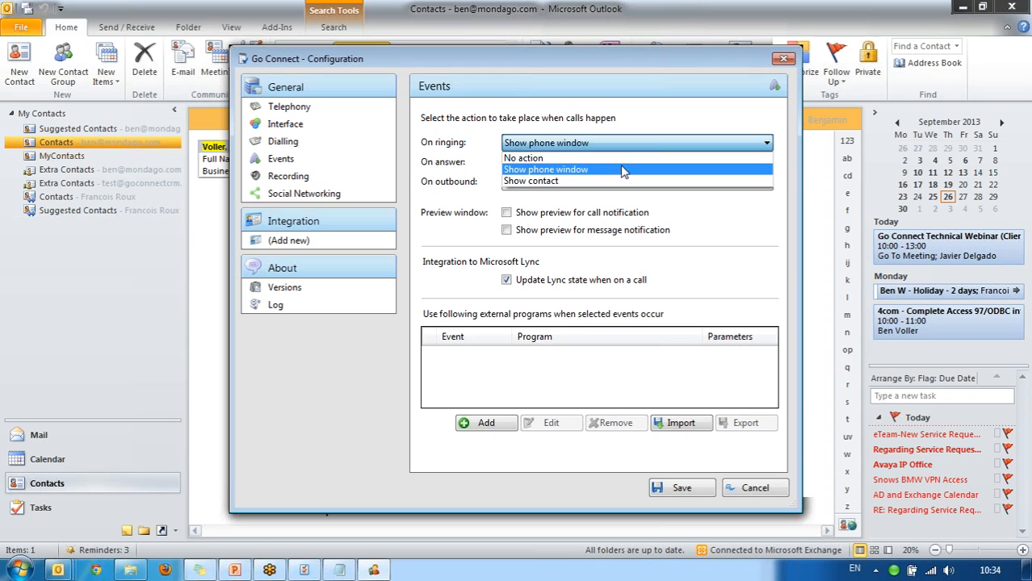
pyautogui.click(620, 158)
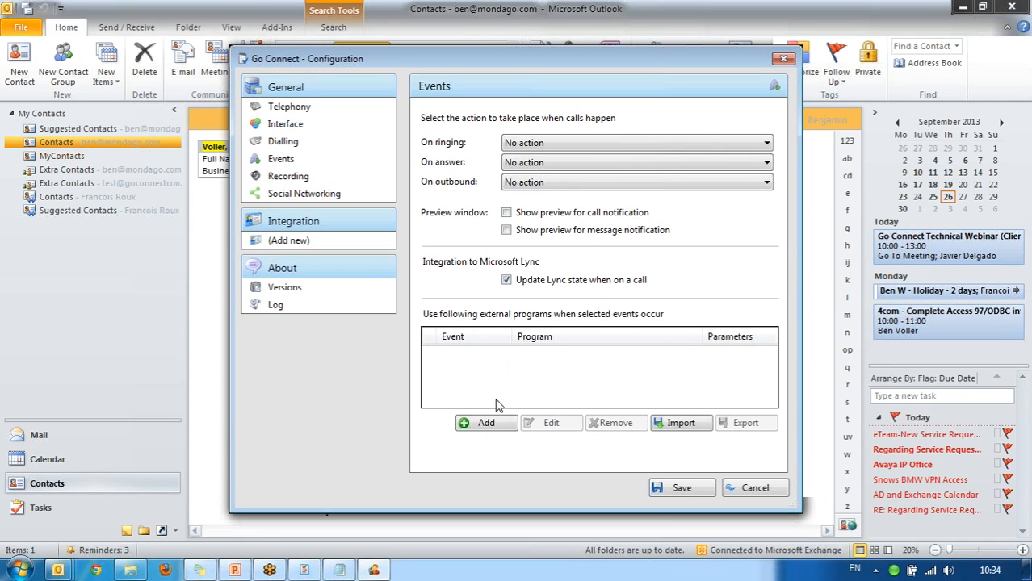
pyautogui.click(485, 423)
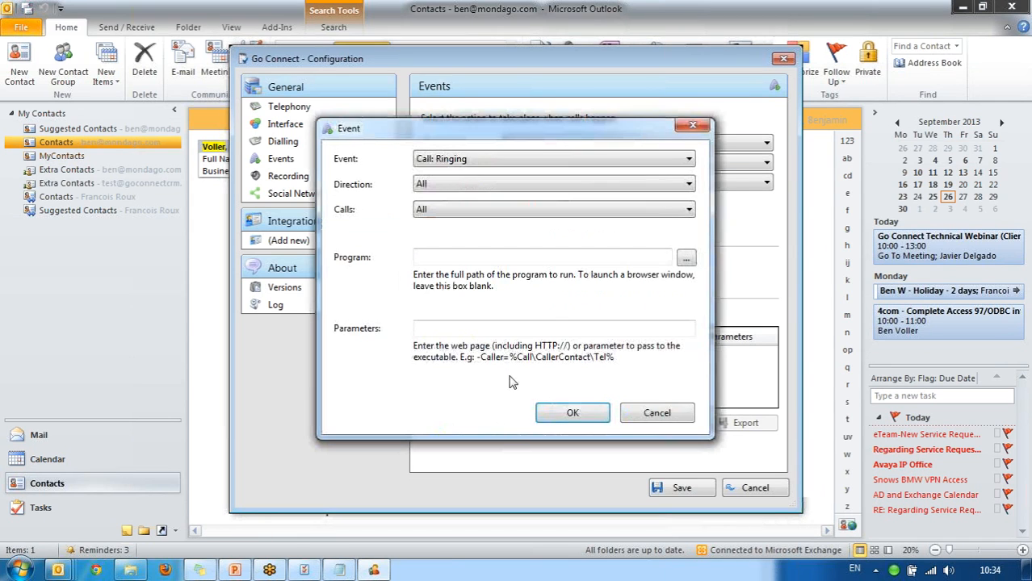
pyautogui.click(610, 158)
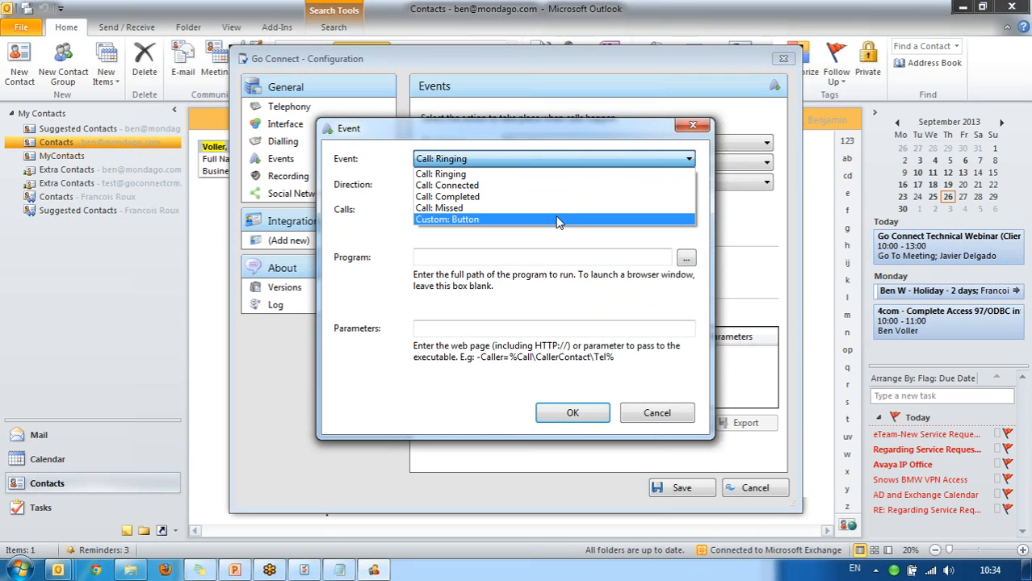
pyautogui.click(558, 220)
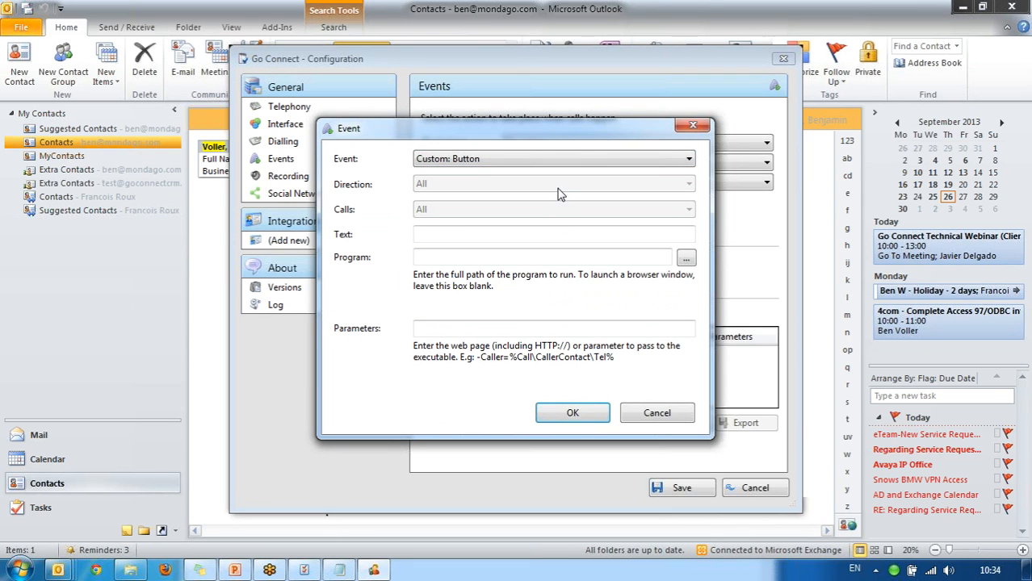
pyautogui.click(612, 162)
pyautogui.click(602, 186)
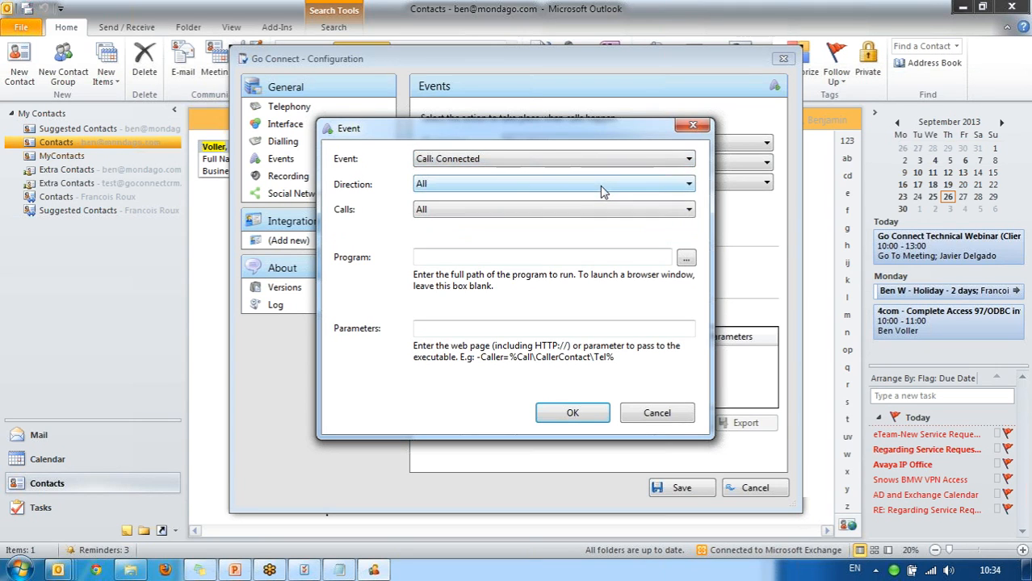
pyautogui.click(600, 184)
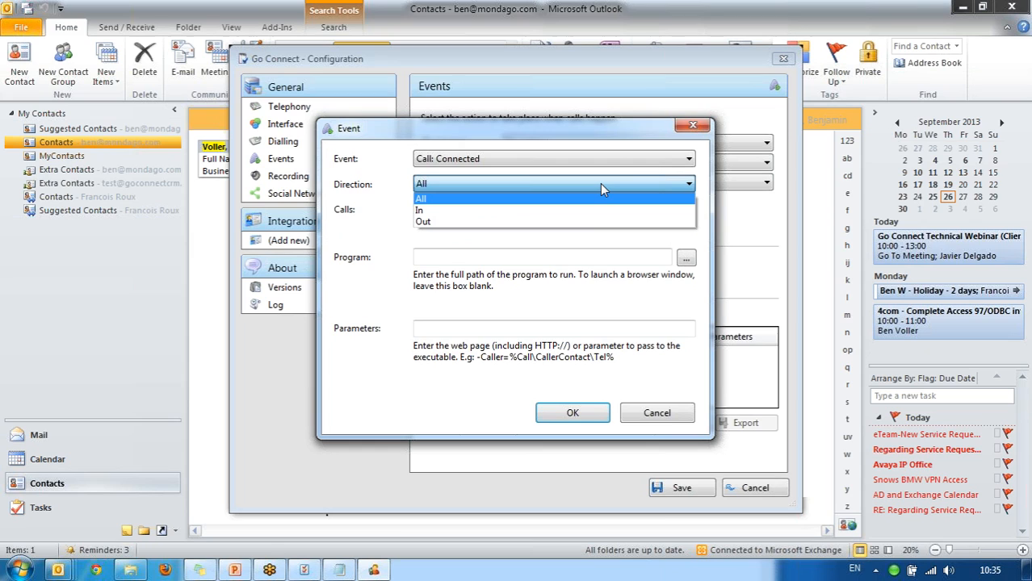
pyautogui.click(587, 222)
pyautogui.click(553, 213)
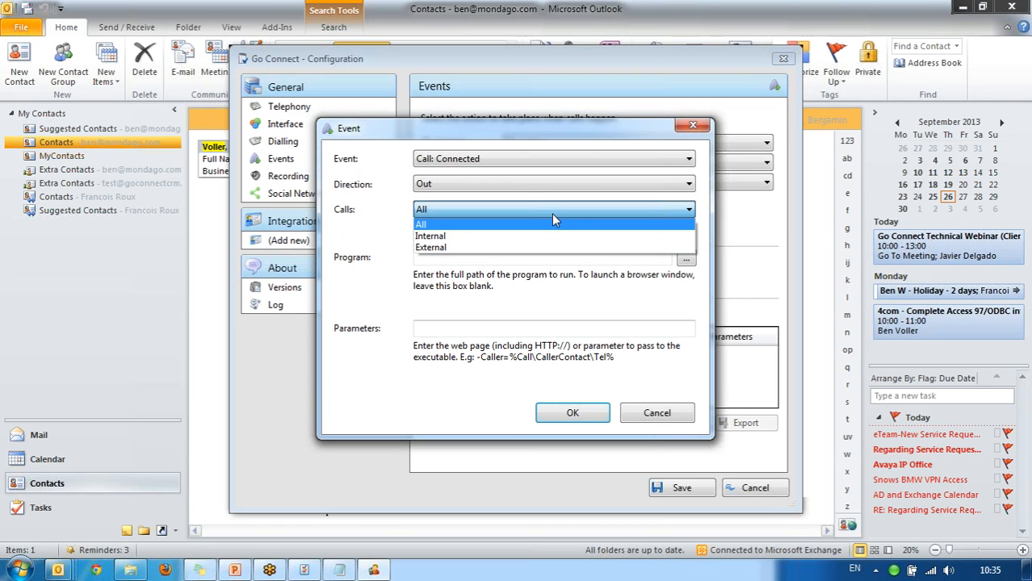
pyautogui.press('Escape')
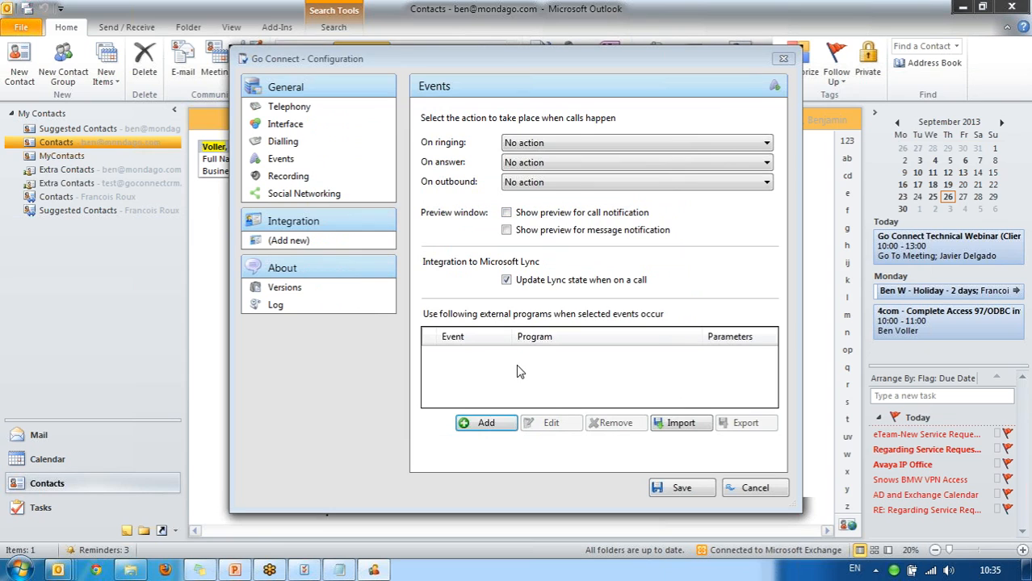
pyautogui.click(493, 427)
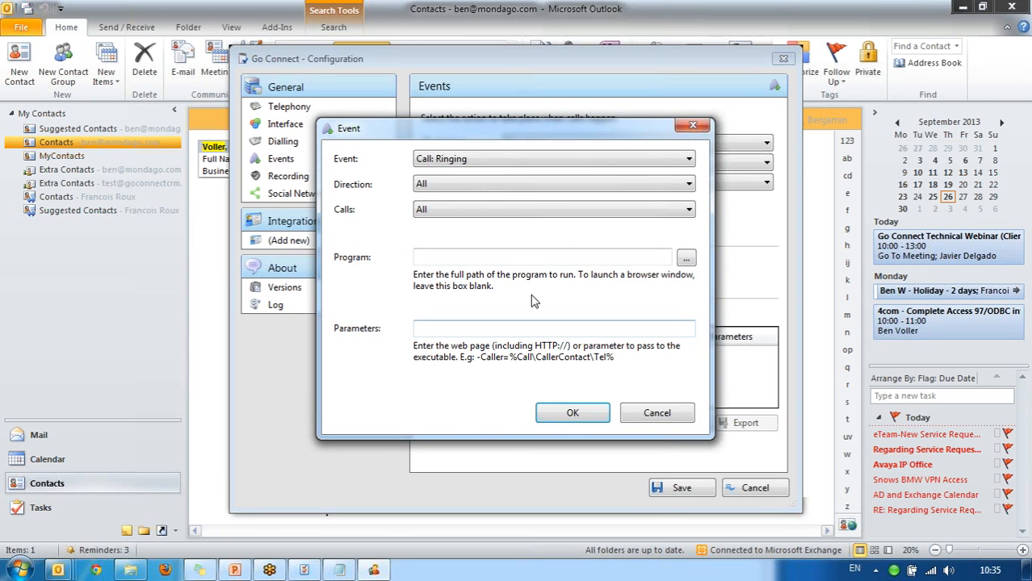
pyautogui.click(589, 259)
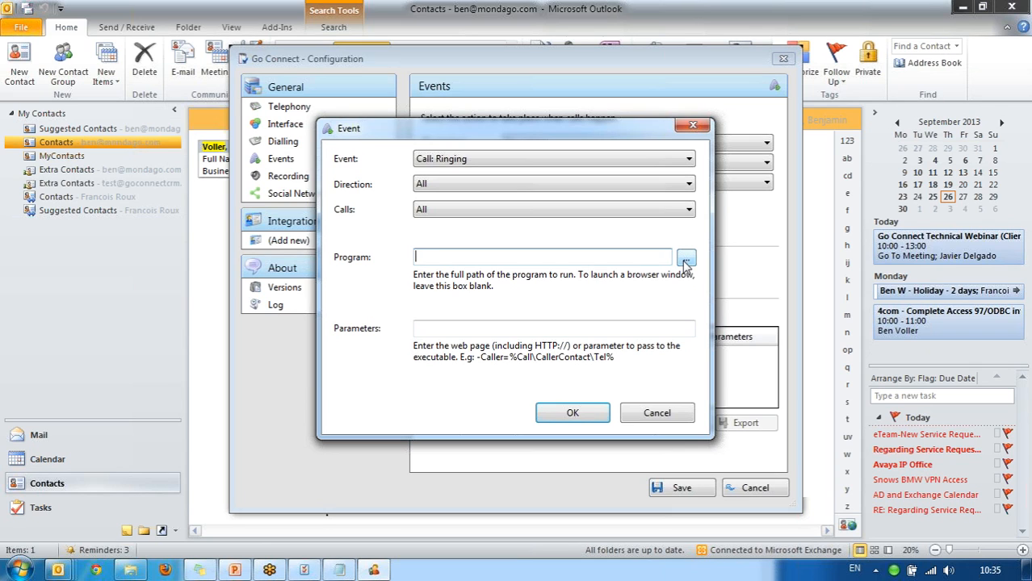
pyautogui.click(604, 327)
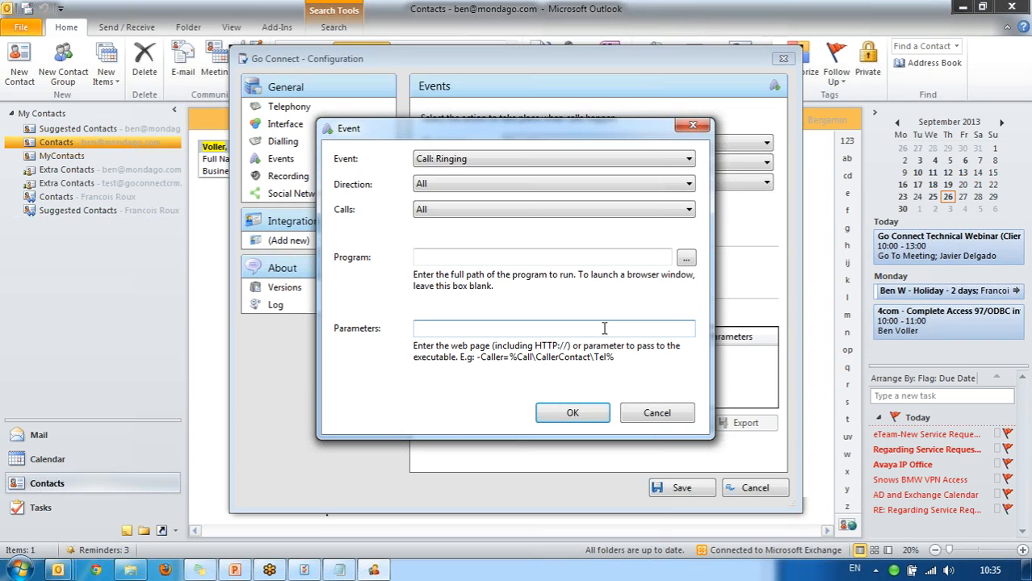
pyautogui.write('http://')
pyautogui.press('Escape')
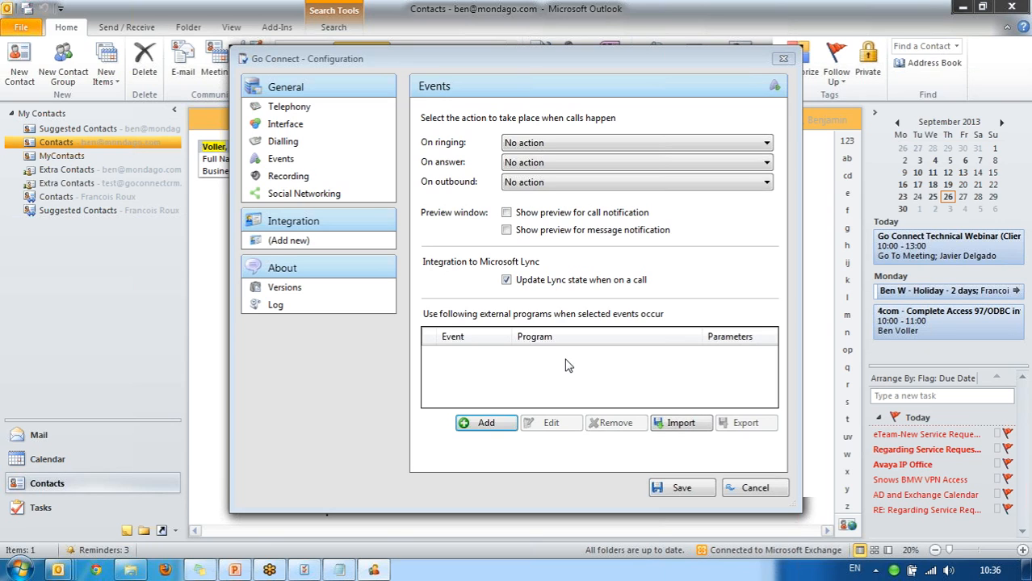
# Show the General > Recording page with its recording-suspension options.
pyautogui.click(350, 182)
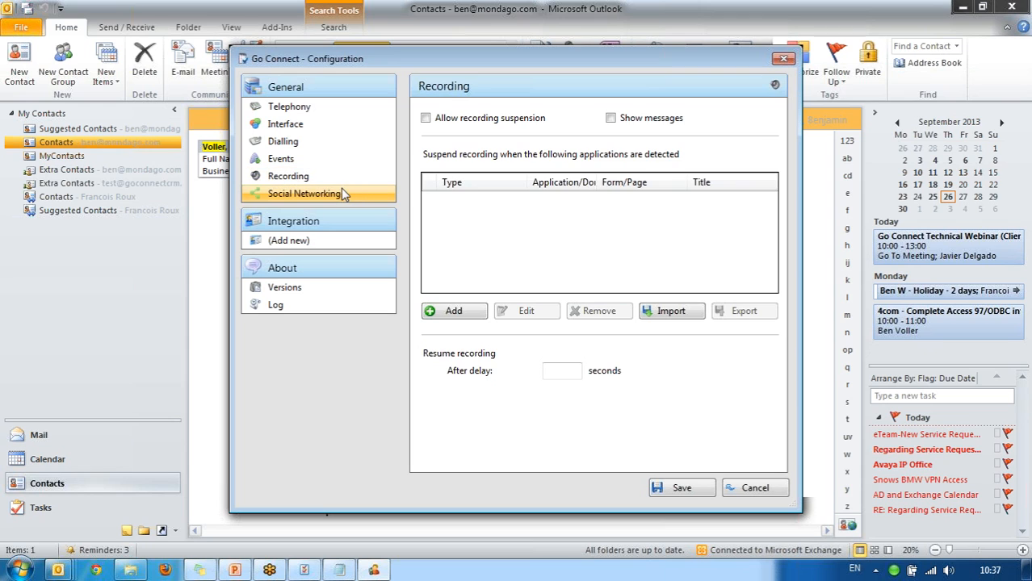
# On the Social Networking page, add a new network entry and keep Facebook as provider.
pyautogui.click(343, 196)
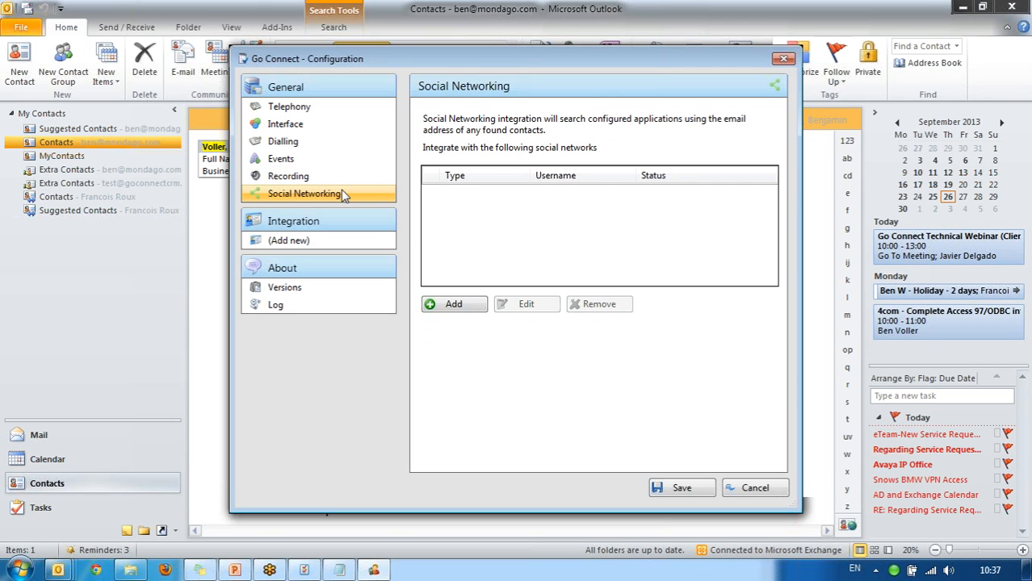
pyautogui.click(447, 310)
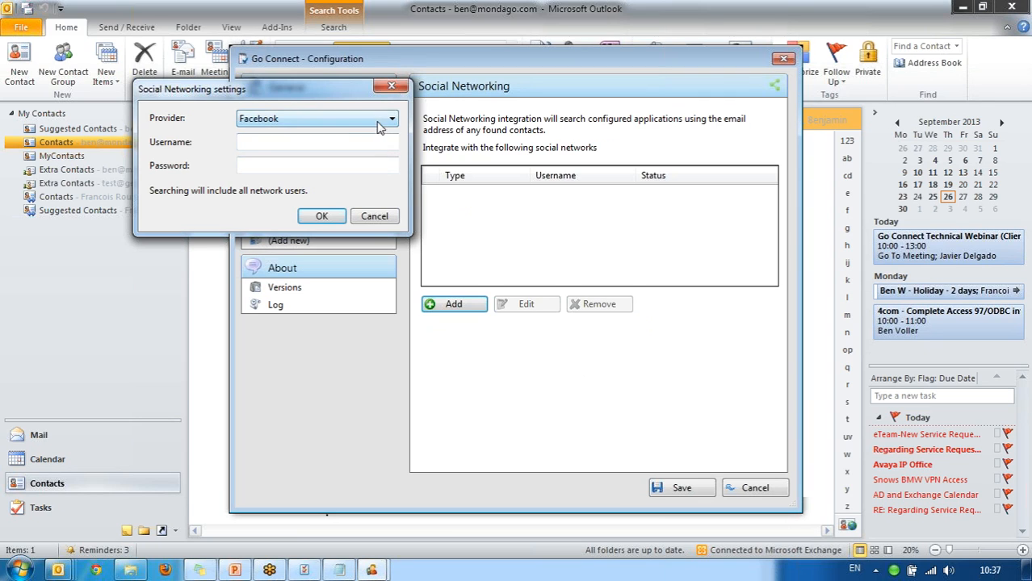
pyautogui.click(379, 122)
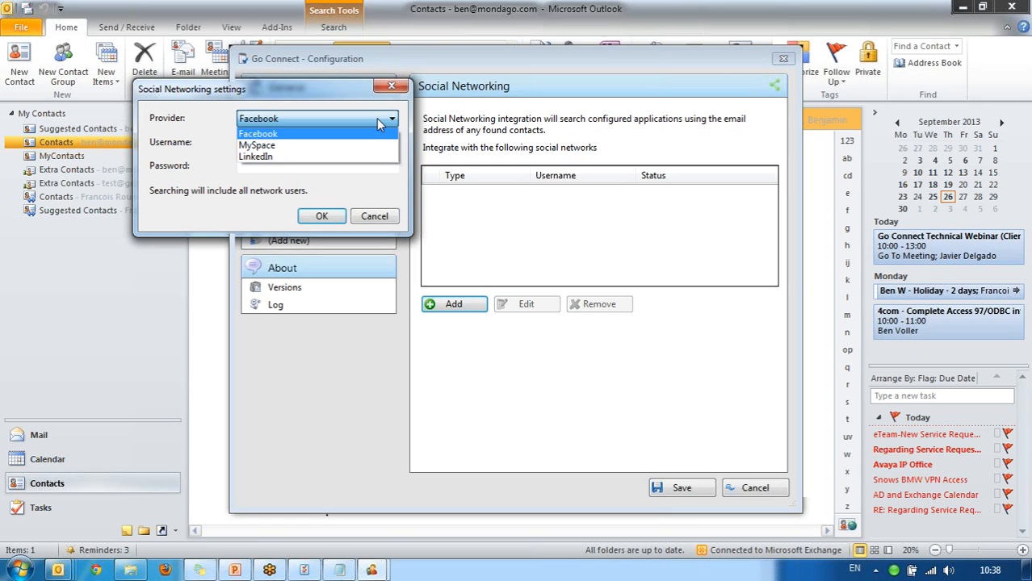
pyautogui.click(376, 118)
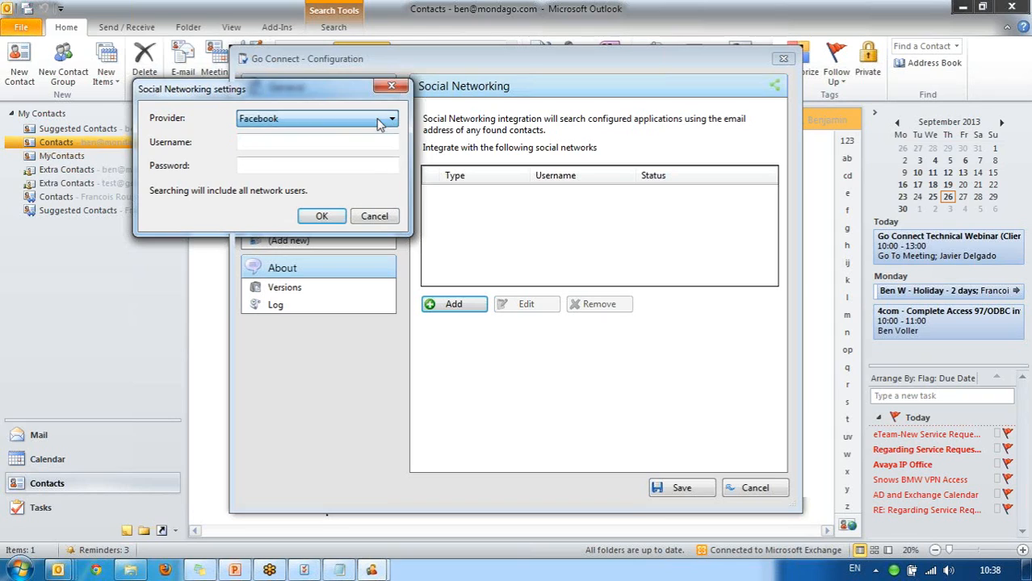
# Cancel the Facebook network dialog and go to Integration > (Add new).
pyautogui.press('Escape')
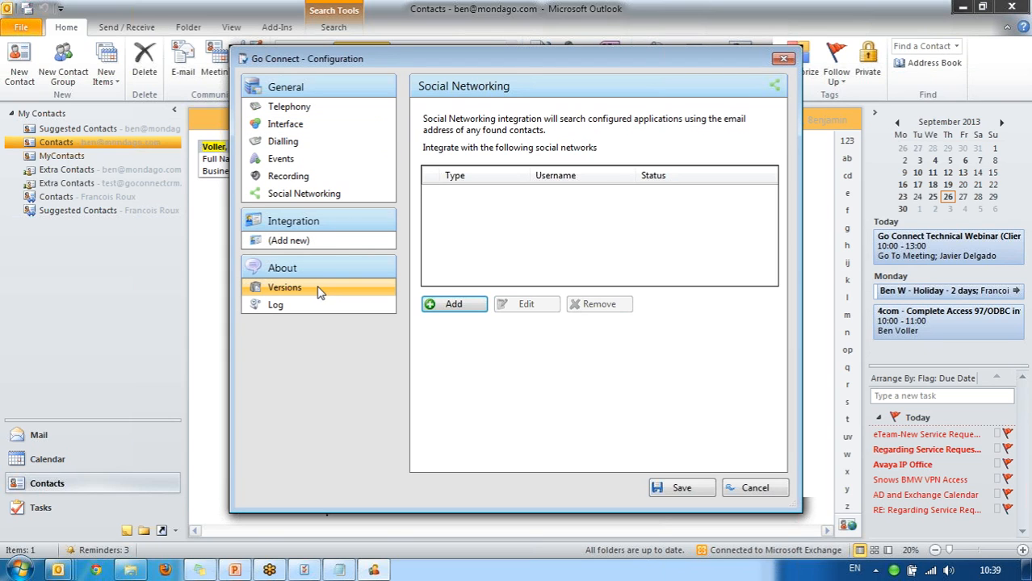
pyautogui.click(328, 244)
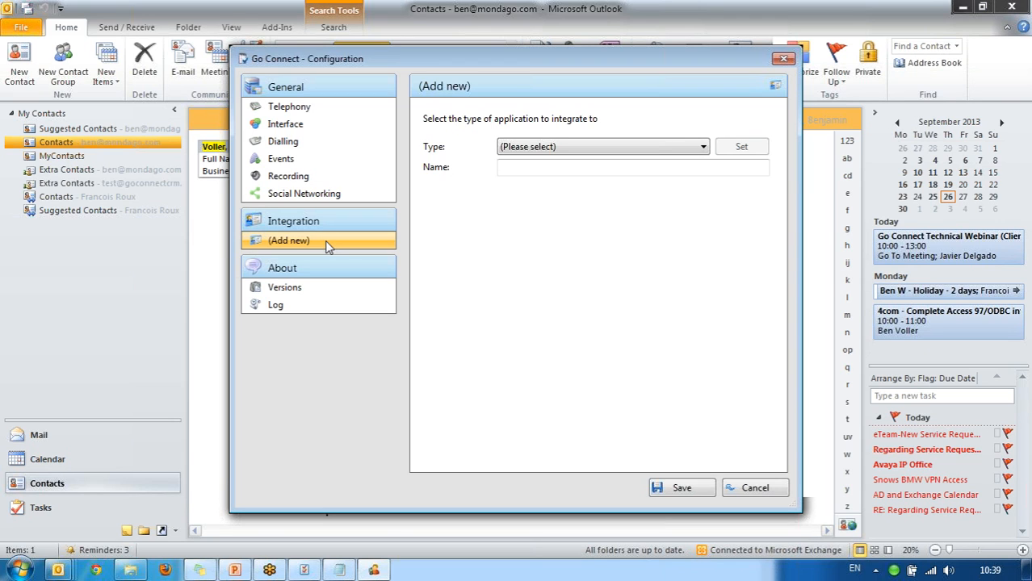
# Choose Microsoft Outlook as the new integration's type.
pyautogui.click(628, 150)
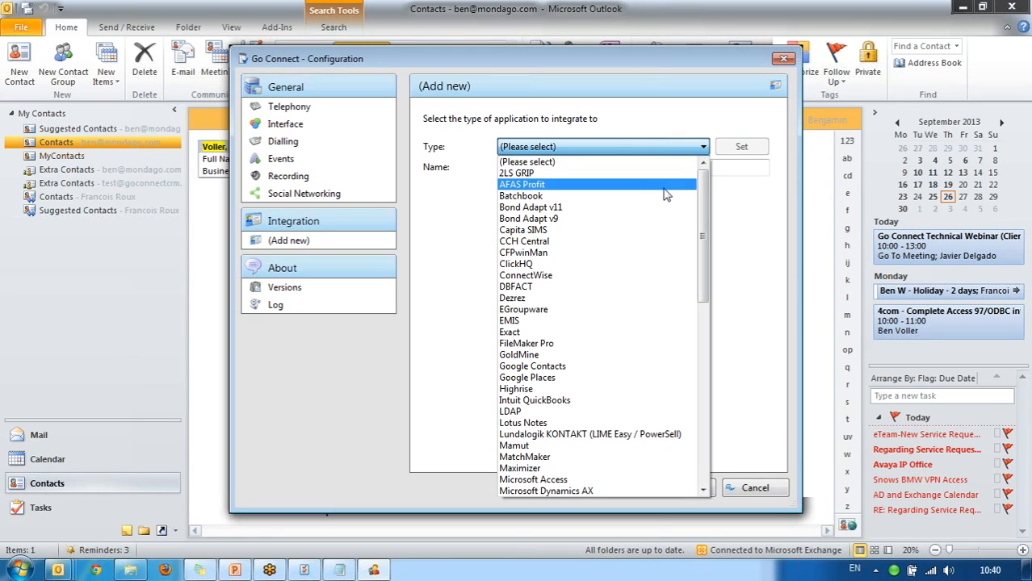
pyautogui.moveTo(705, 220); pyautogui.dragTo(707, 315)
pyautogui.click(654, 295)
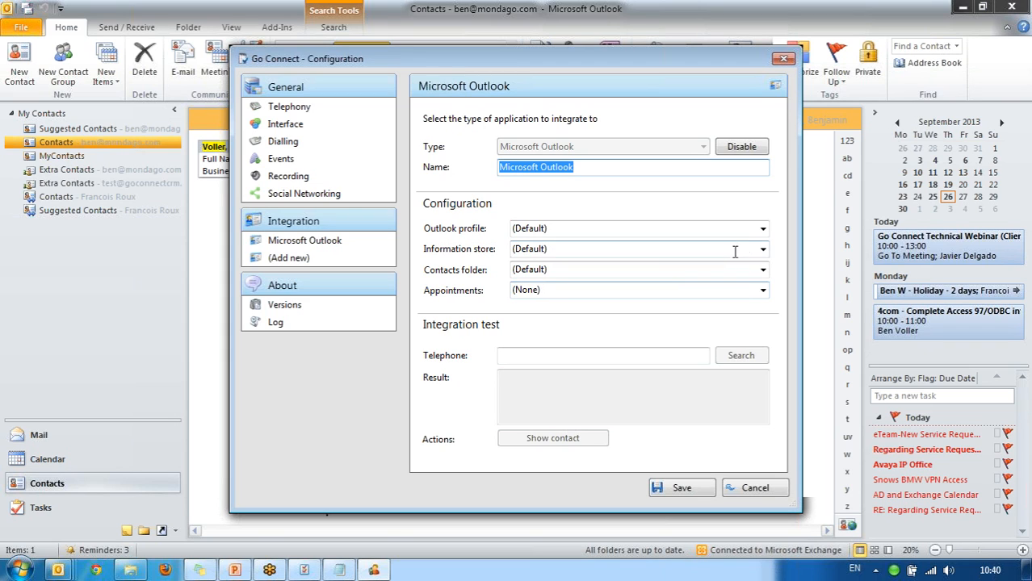
# Set profile Outlook, store Public Folders, contacts folder TEST\CONTACTS, and save the integration.
pyautogui.click(763, 229)
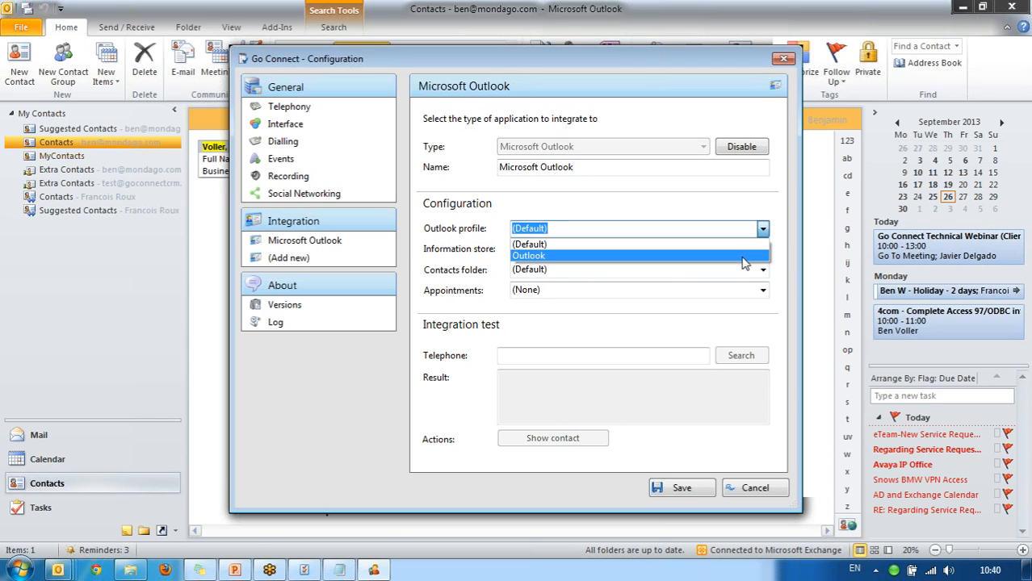
pyautogui.click(742, 256)
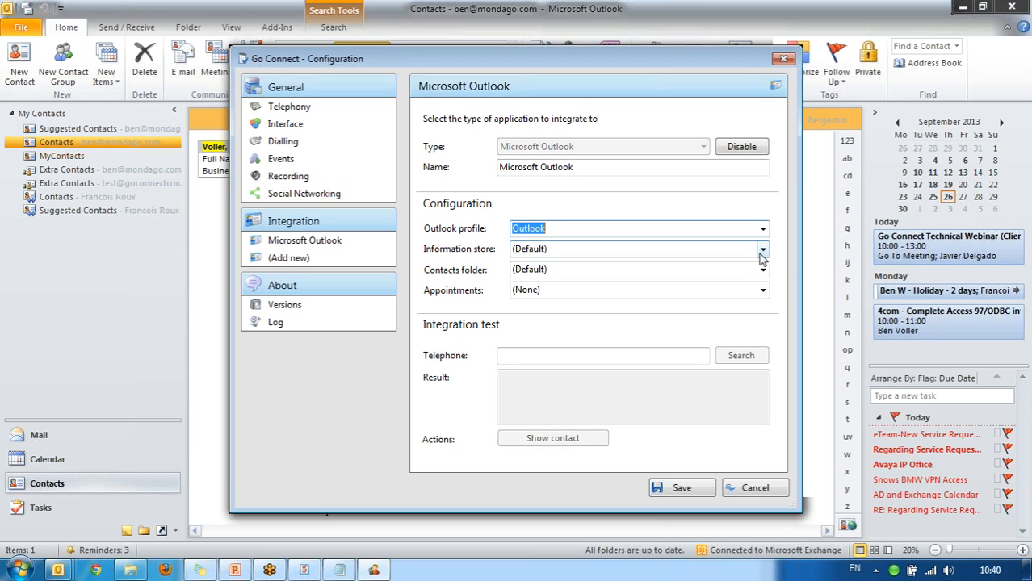
pyautogui.click(761, 250)
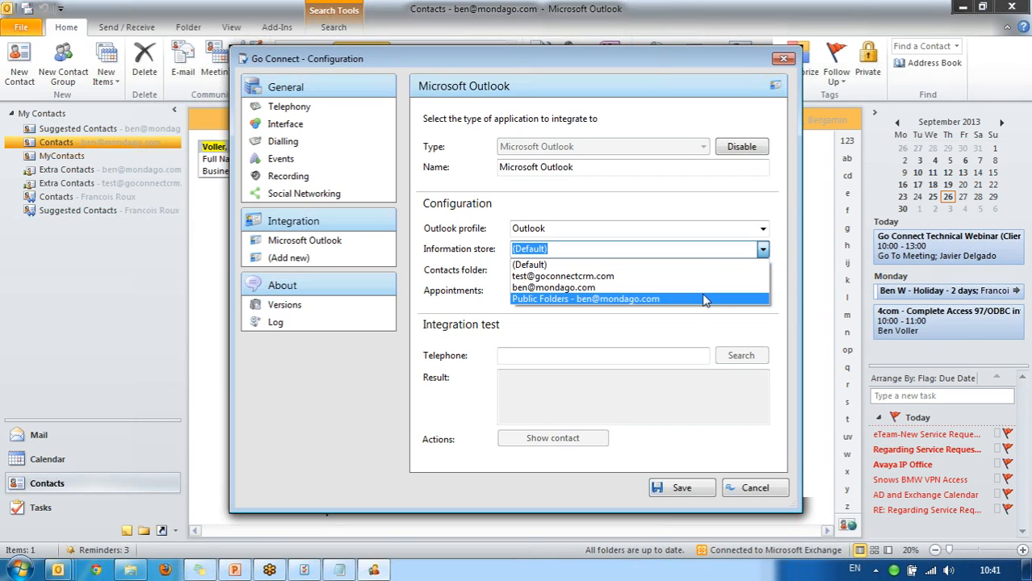
pyautogui.press('Escape')
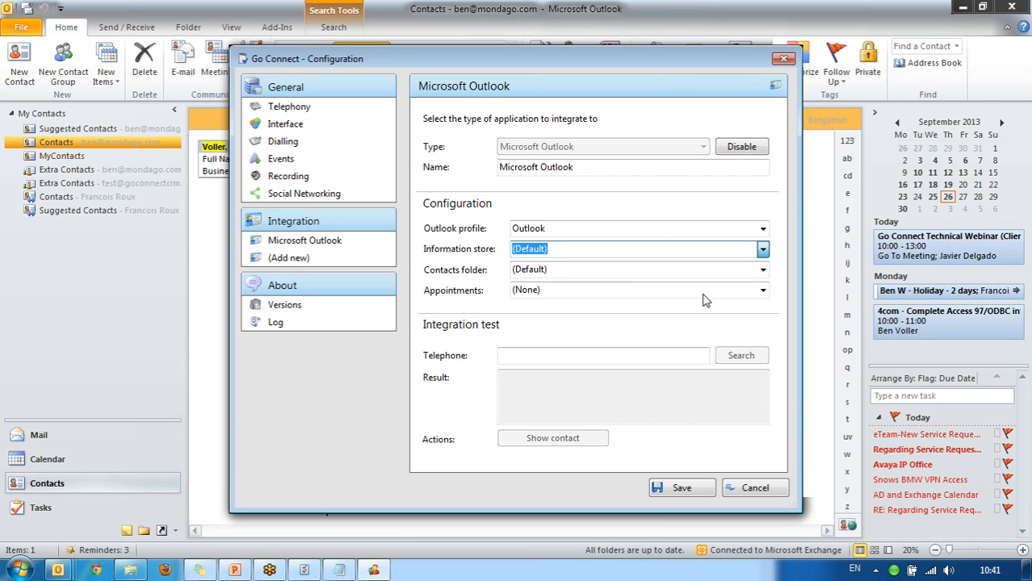
pyautogui.click(763, 271)
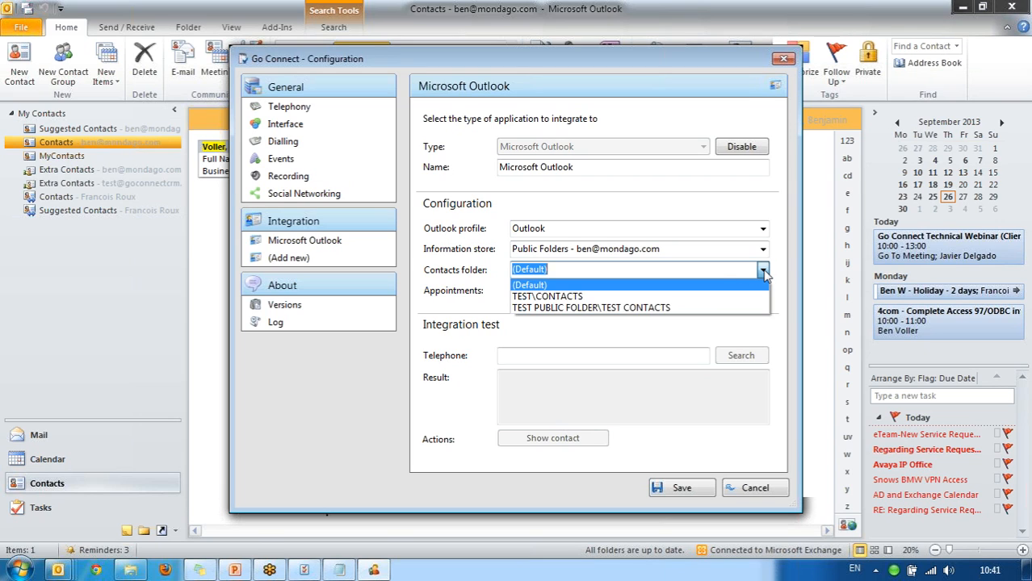
pyautogui.click(709, 297)
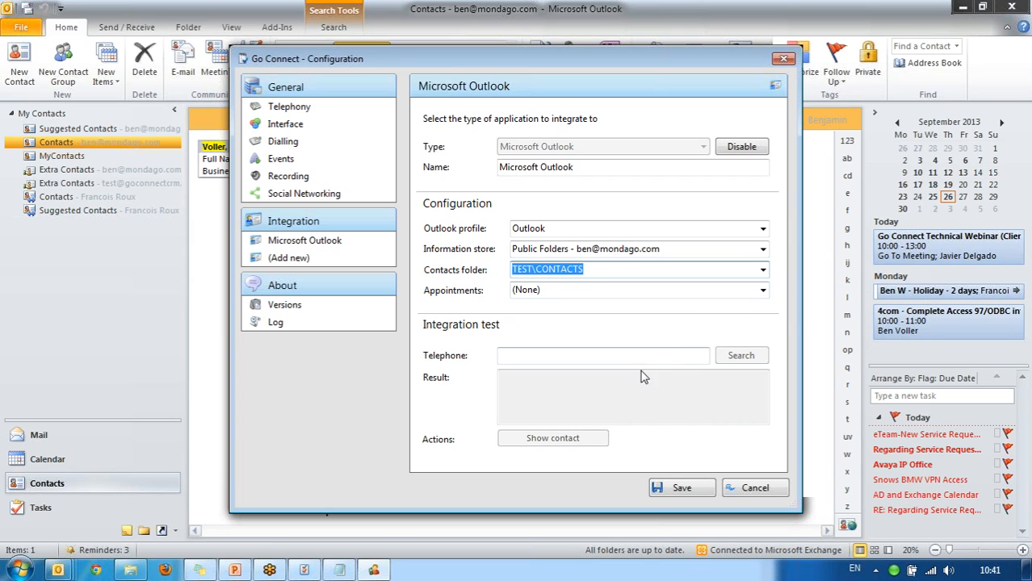
pyautogui.click(679, 488)
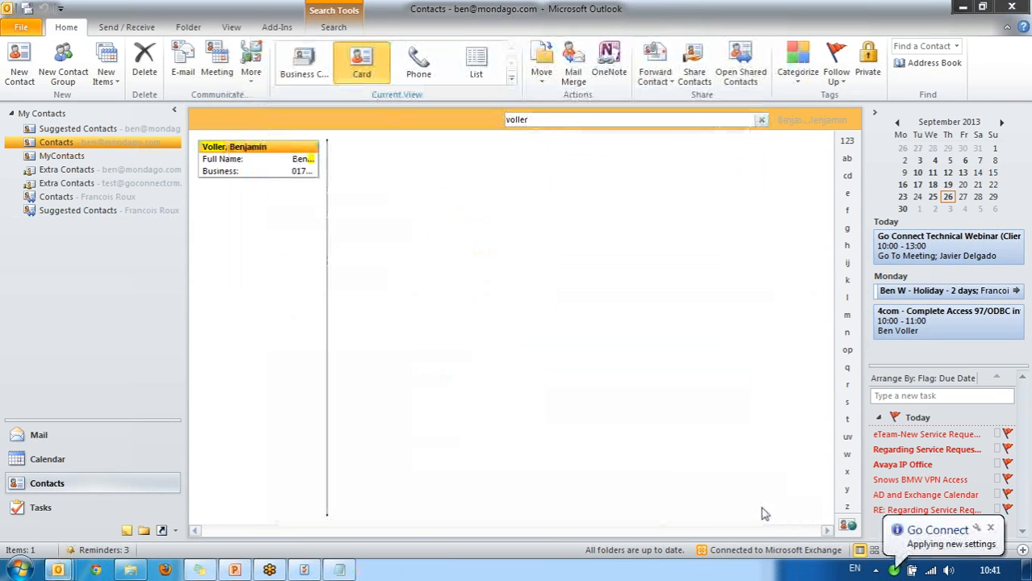
# Reopen Go Connect's configuration from the tray and add a second Microsoft Outlook integration.
pyautogui.rightClick(894, 573)
pyautogui.click(853, 540)
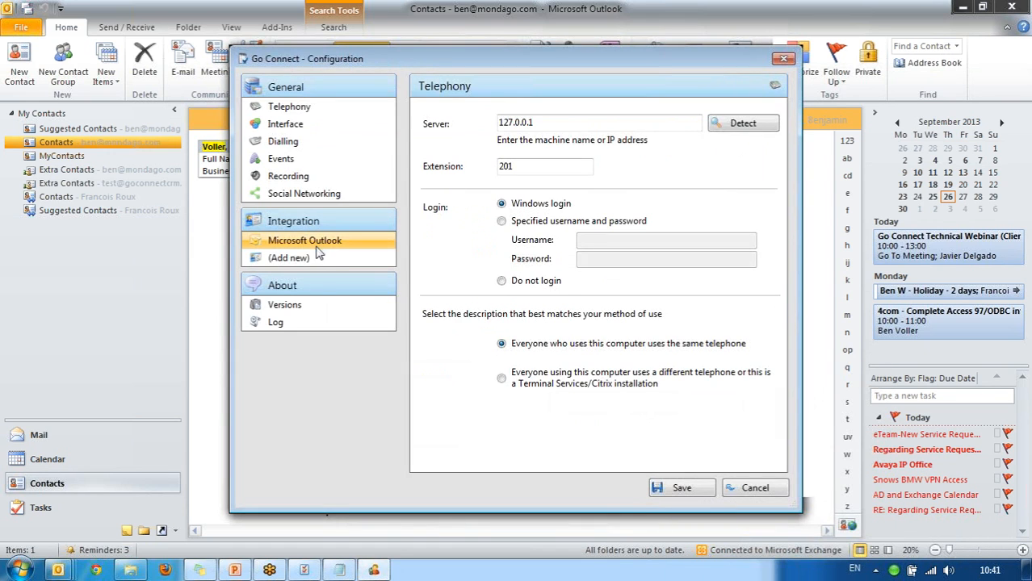
pyautogui.click(315, 252)
pyautogui.click(678, 148)
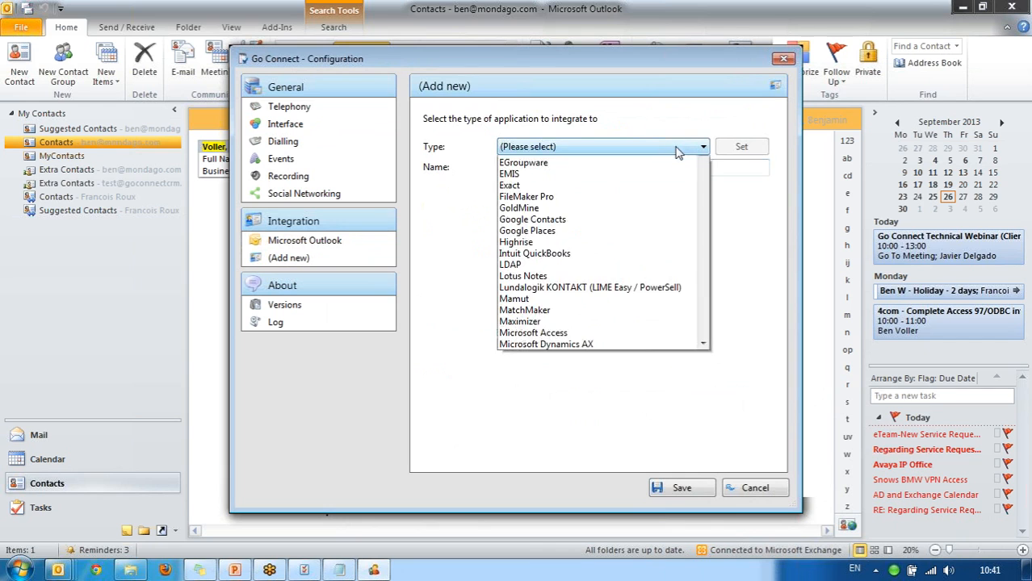
pyautogui.click(707, 362)
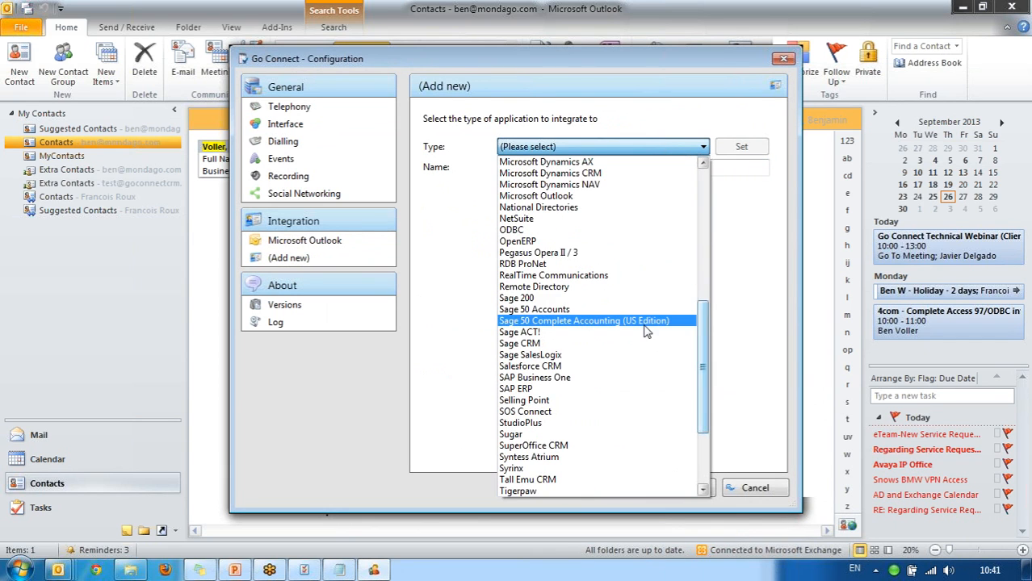
pyautogui.click(610, 198)
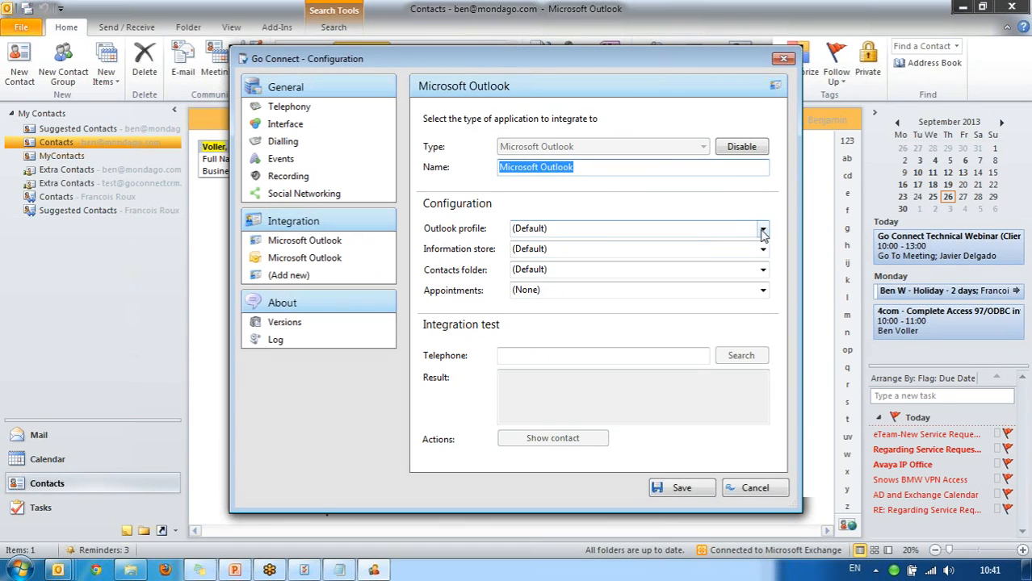
# Set its profile to Outlook, store to the user's mailbox, and contacts folder to Contacts.
pyautogui.click(763, 229)
pyautogui.click(752, 253)
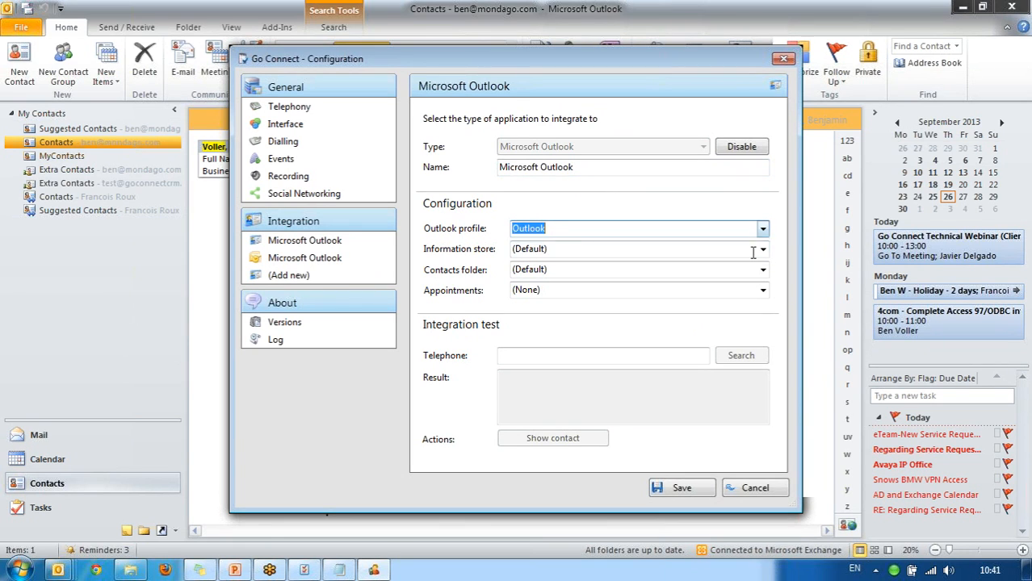
pyautogui.click(763, 251)
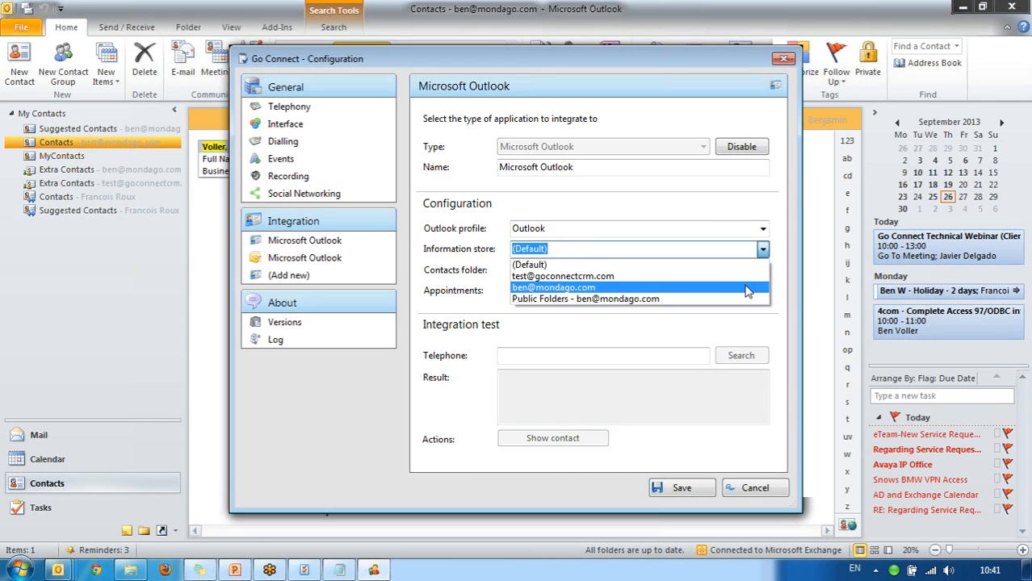
pyautogui.press('Escape')
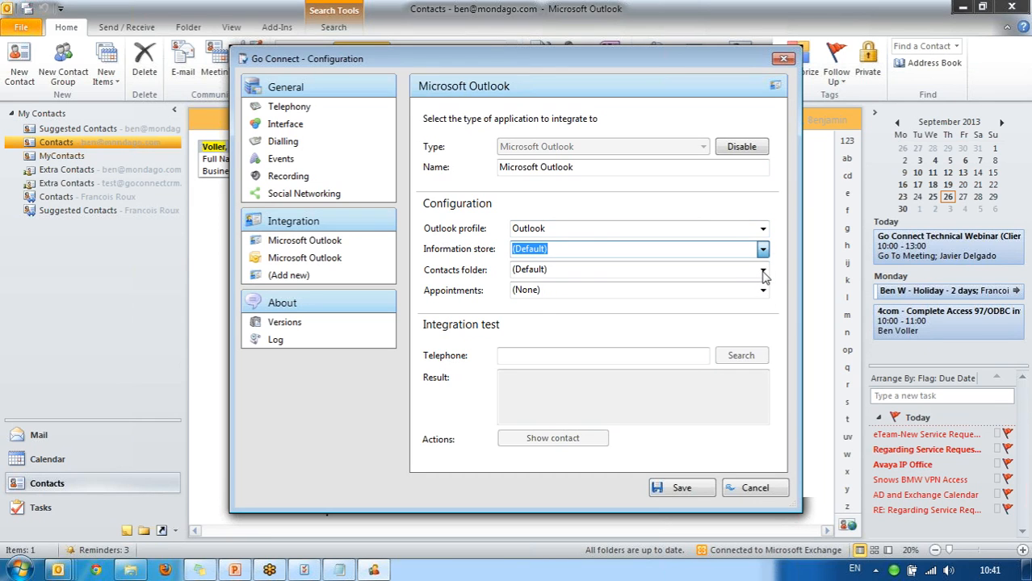
pyautogui.click(763, 272)
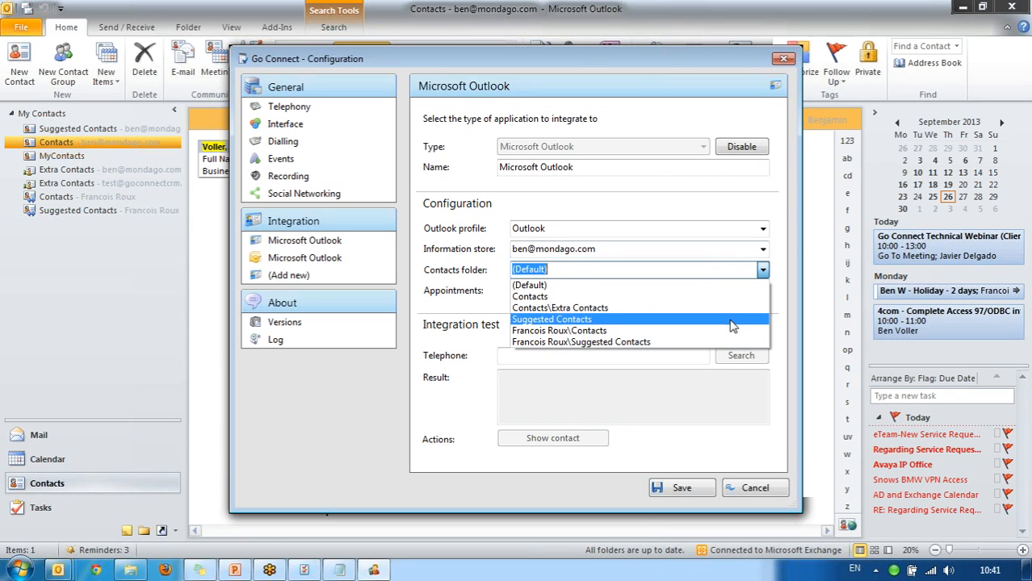
pyautogui.click(731, 297)
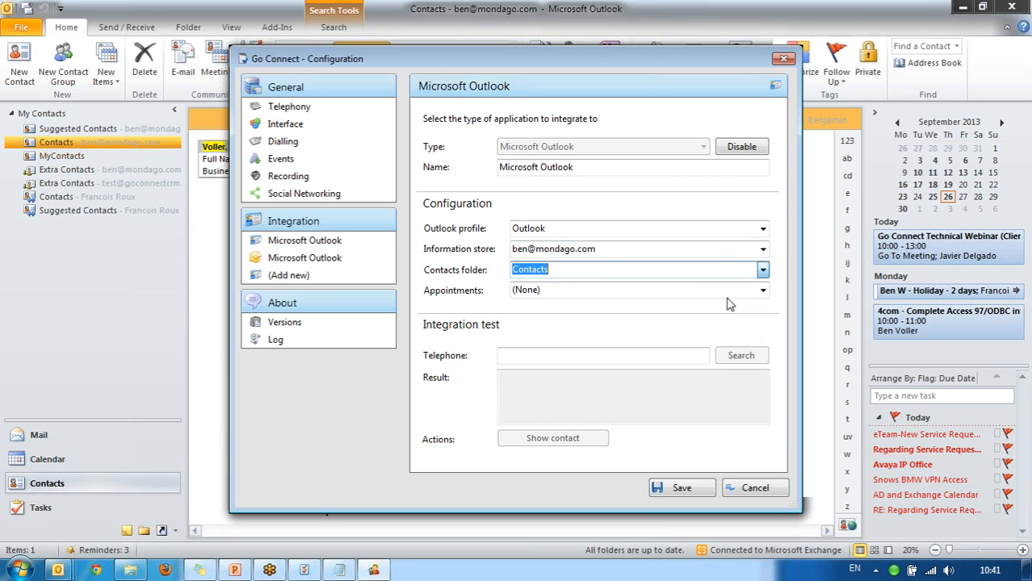
# Search telephone number 01733, check the matching Outlook contact in the result, and save.
pyautogui.click(685, 355)
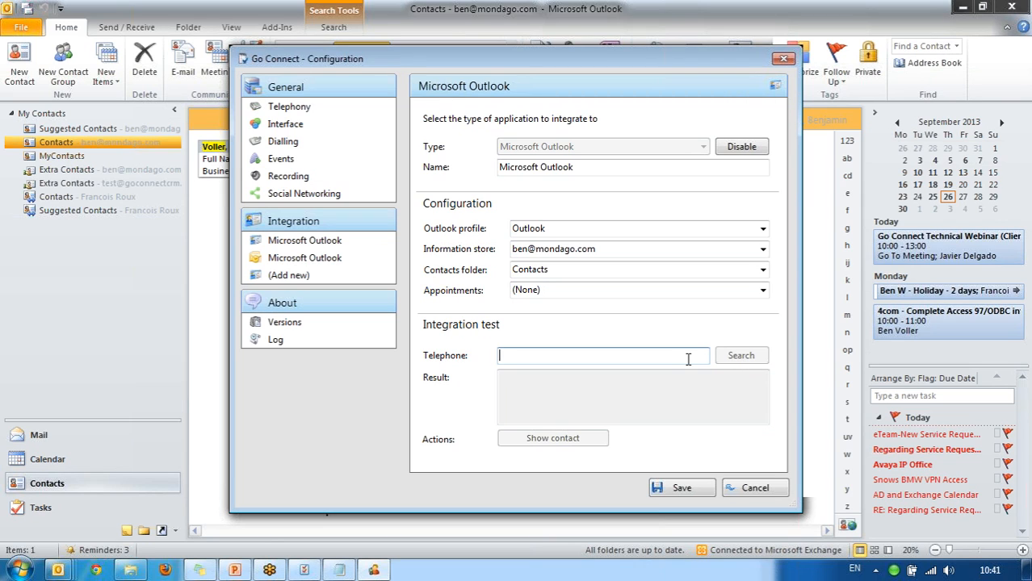
pyautogui.write('01733')
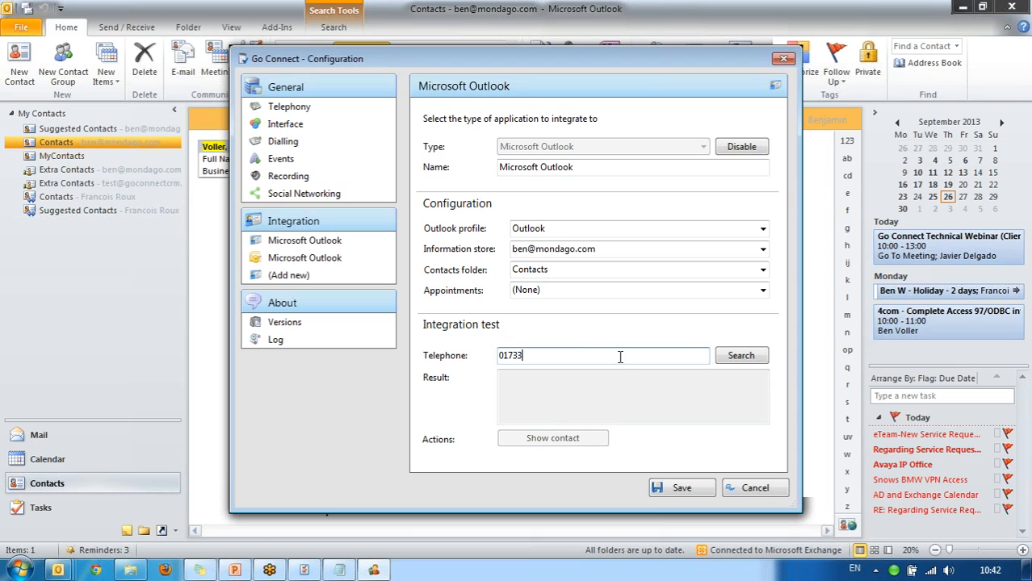
pyautogui.click(743, 357)
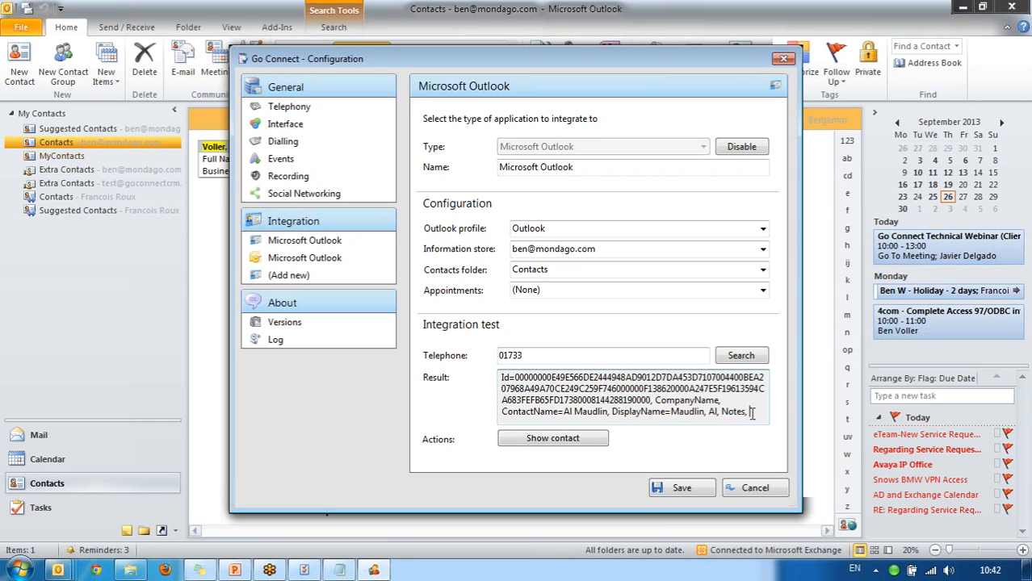
pyautogui.moveTo(749, 411); pyautogui.dragTo(552, 377)
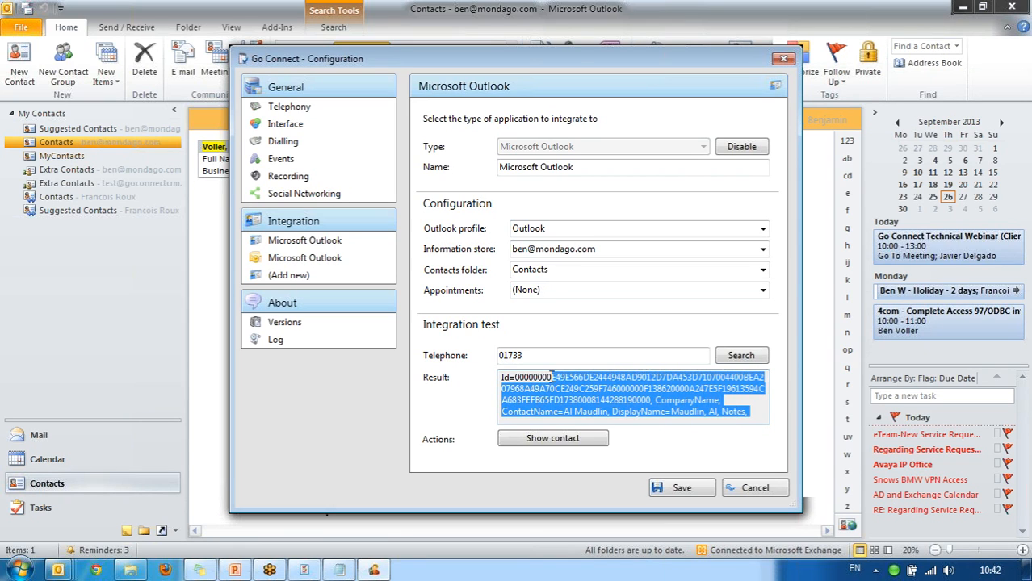
pyautogui.press('Down')
pyautogui.press('Down')
pyautogui.press('Down')
pyautogui.press('Down')
pyautogui.press('Down')
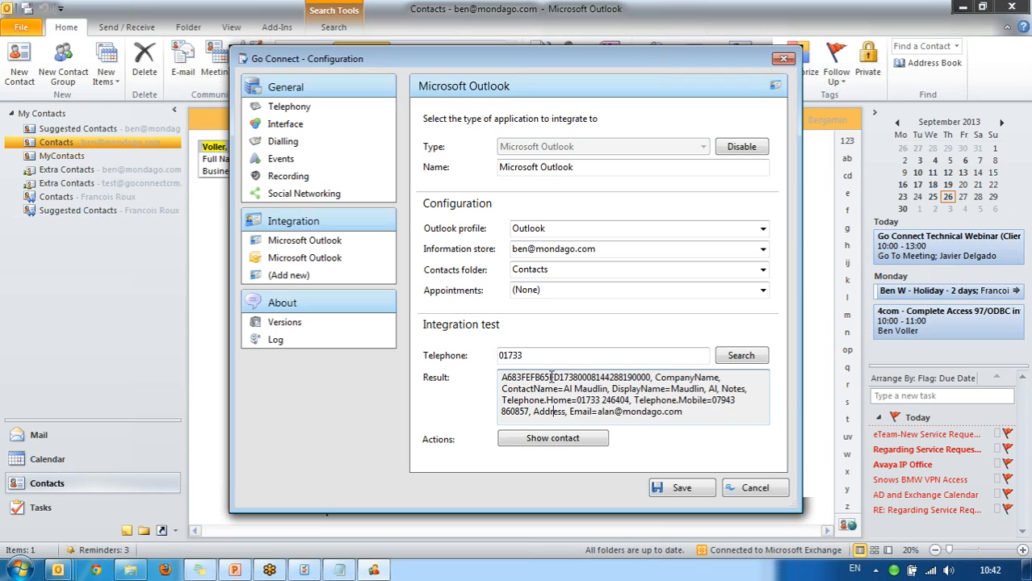
pyautogui.click(701, 494)
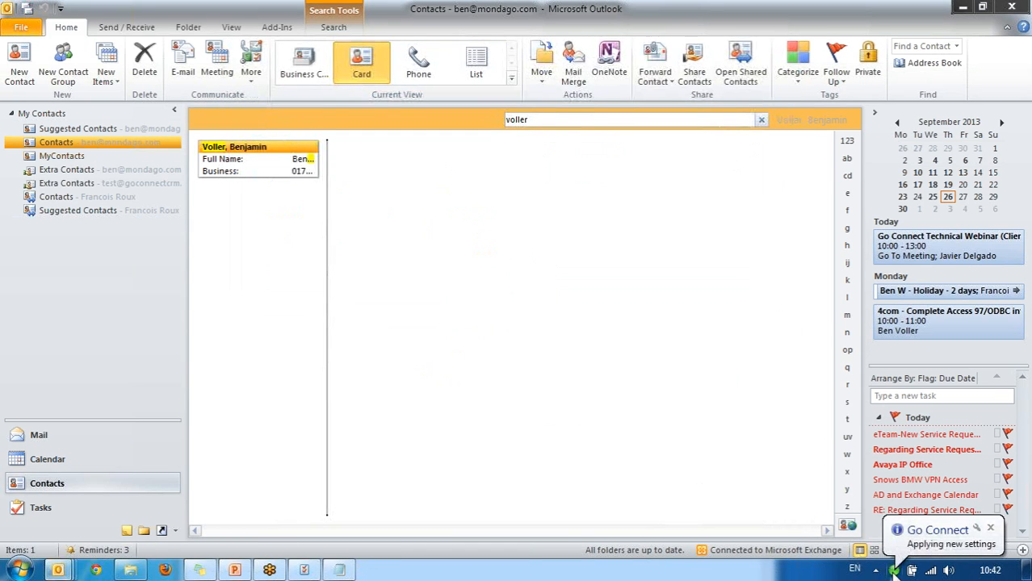
# From the tray icon's Configuration, add a Microsoft Dynamics CRM integration and accept the licence warning.
pyautogui.rightClick(894, 571)
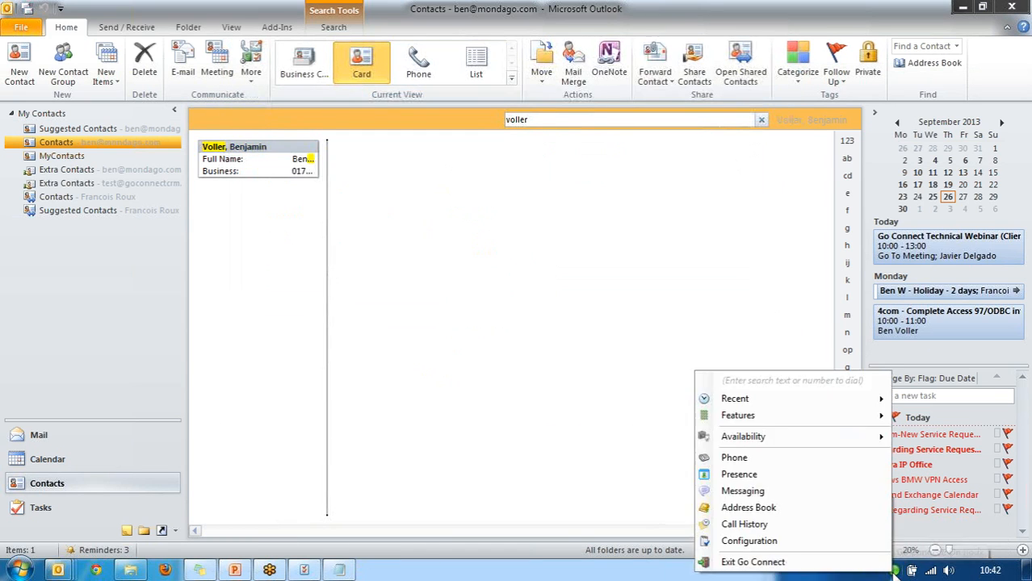
pyautogui.click(859, 546)
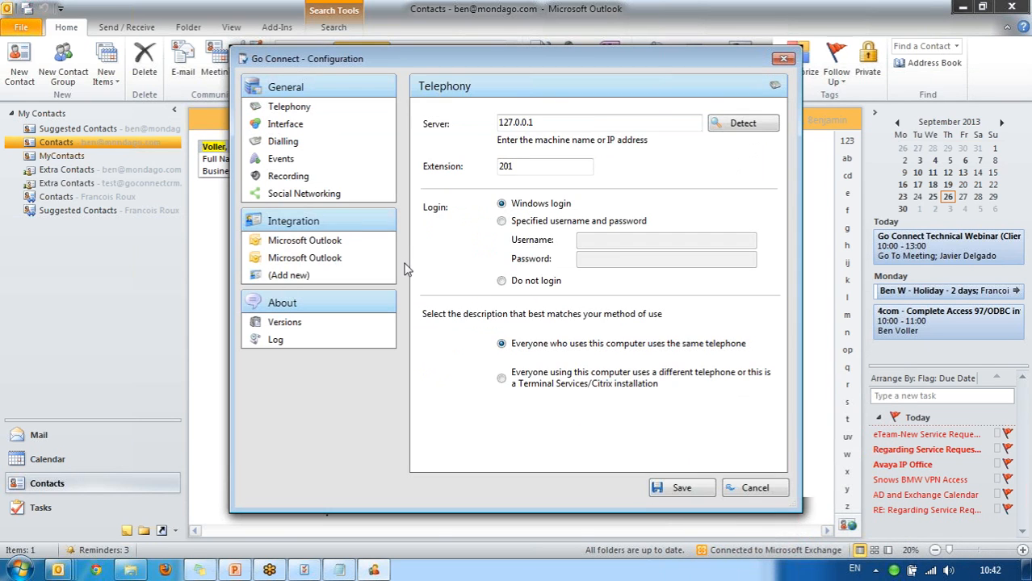
pyautogui.click(371, 276)
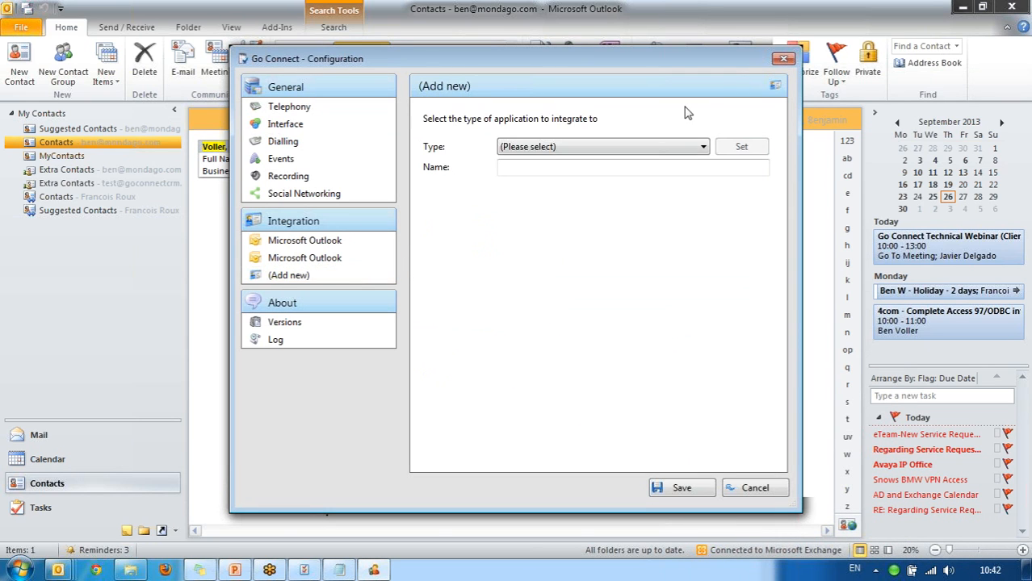
pyautogui.click(701, 147)
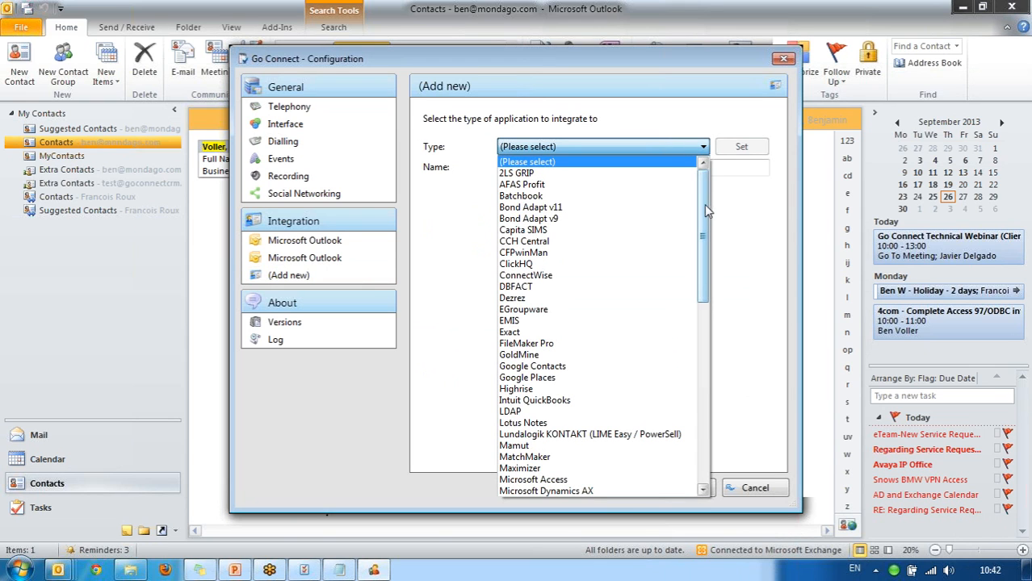
pyautogui.scroll(-2, 669, 419)
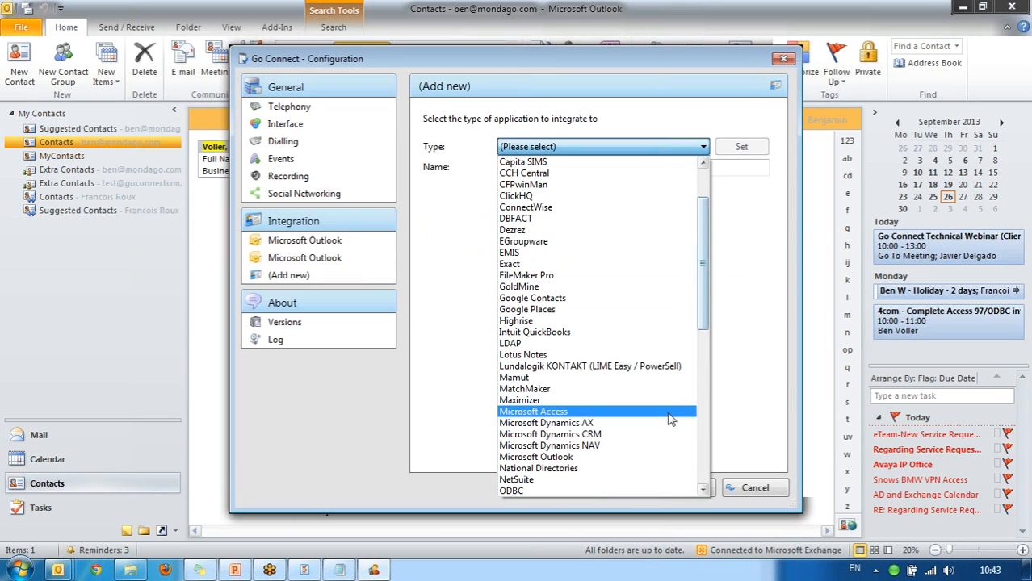
pyautogui.click(656, 441)
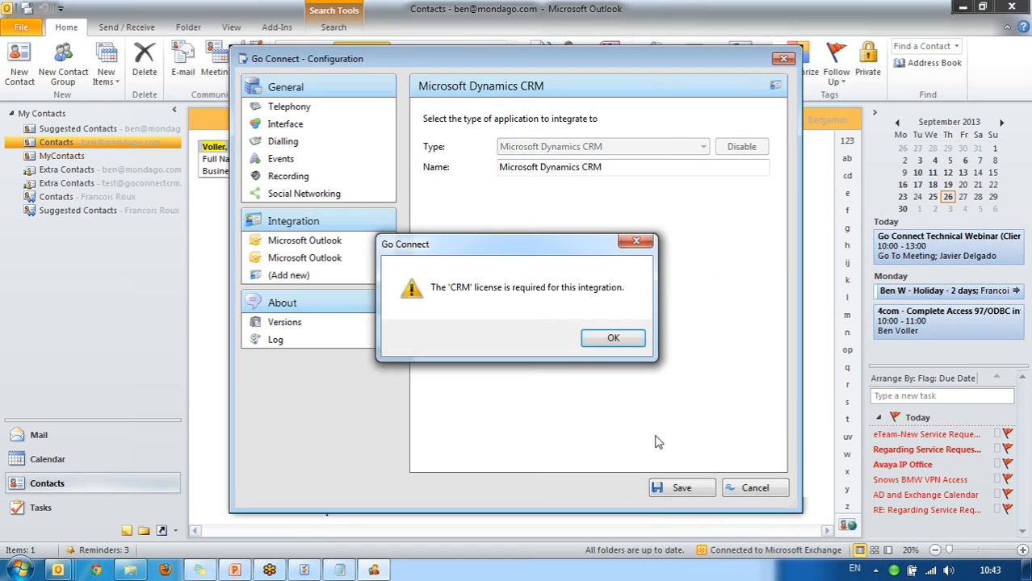
pyautogui.click(627, 343)
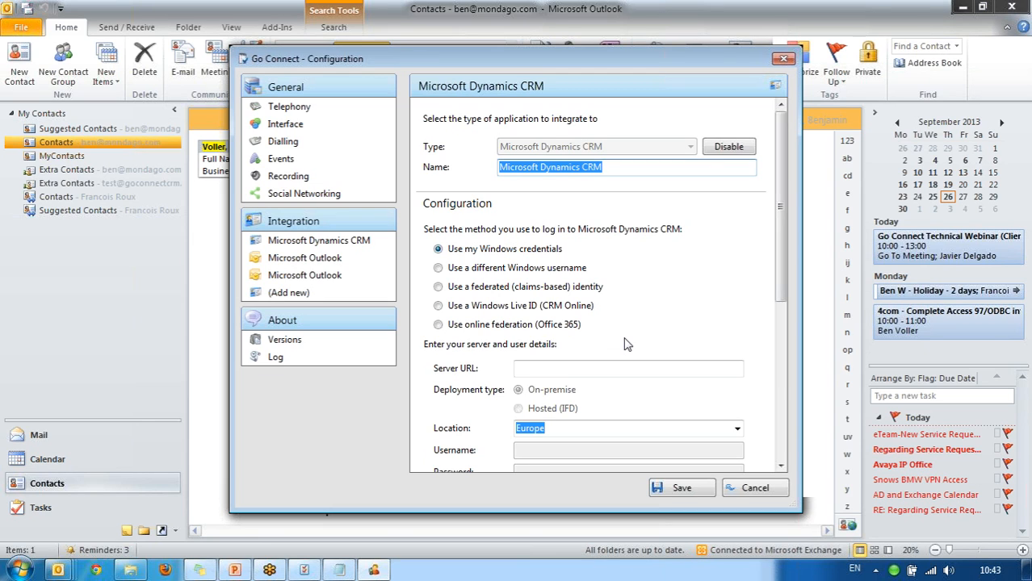
pyautogui.click(598, 370)
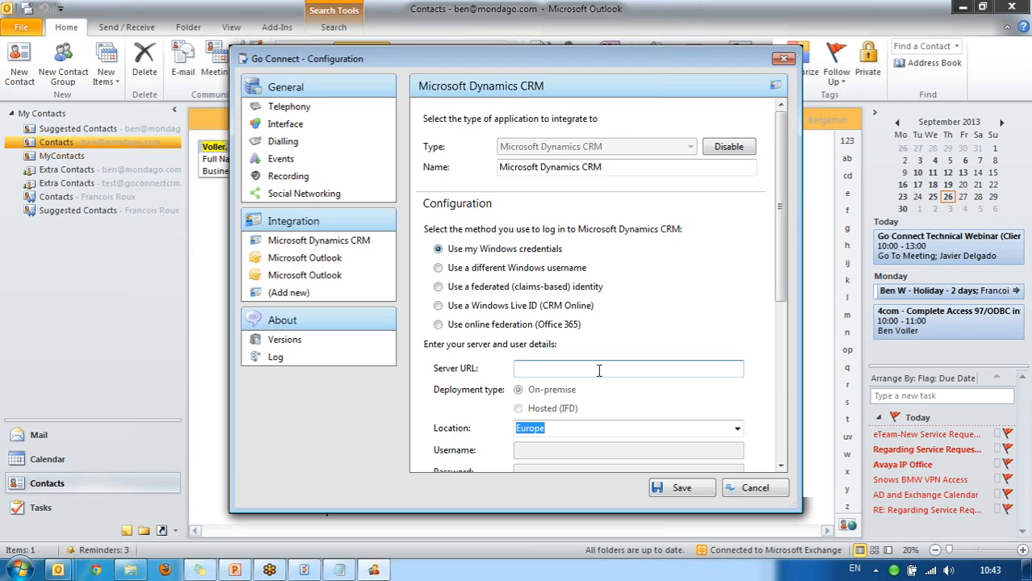
pyautogui.click(599, 370)
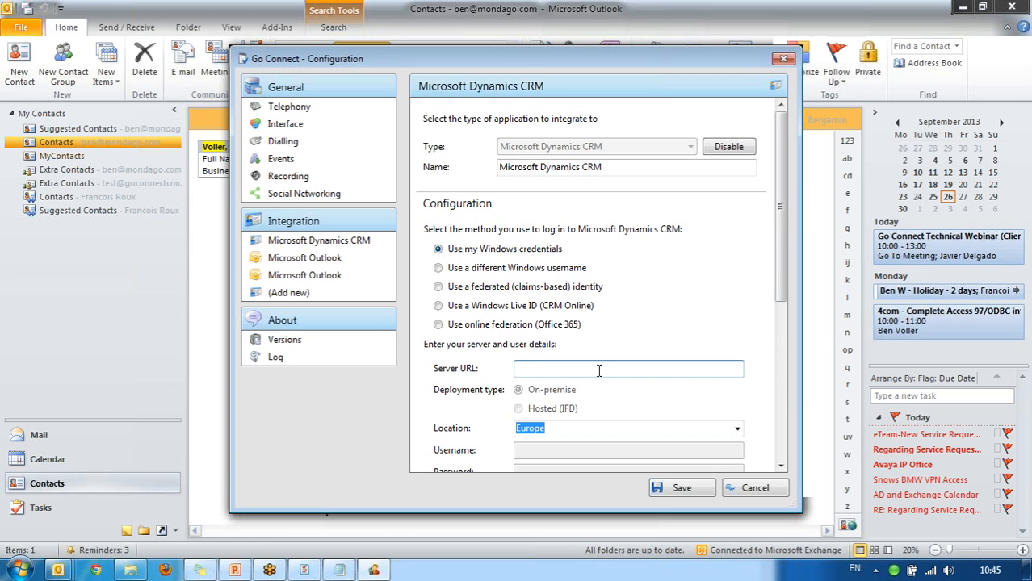
# Switch from the Go Connect Configuration dialog to the Go Connect PowerPoint presentation.
pyautogui.click(234, 571)
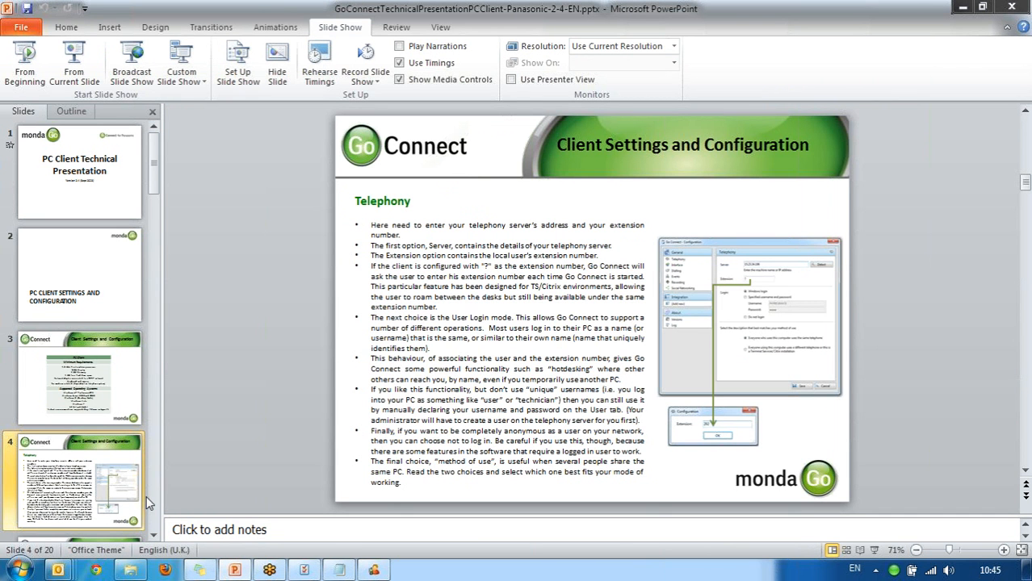
# Run the slide show from slide 13, 'Standard CRM/DB Integrations', using From Current Slide.
pyautogui.scroll(-9, 154, 502)
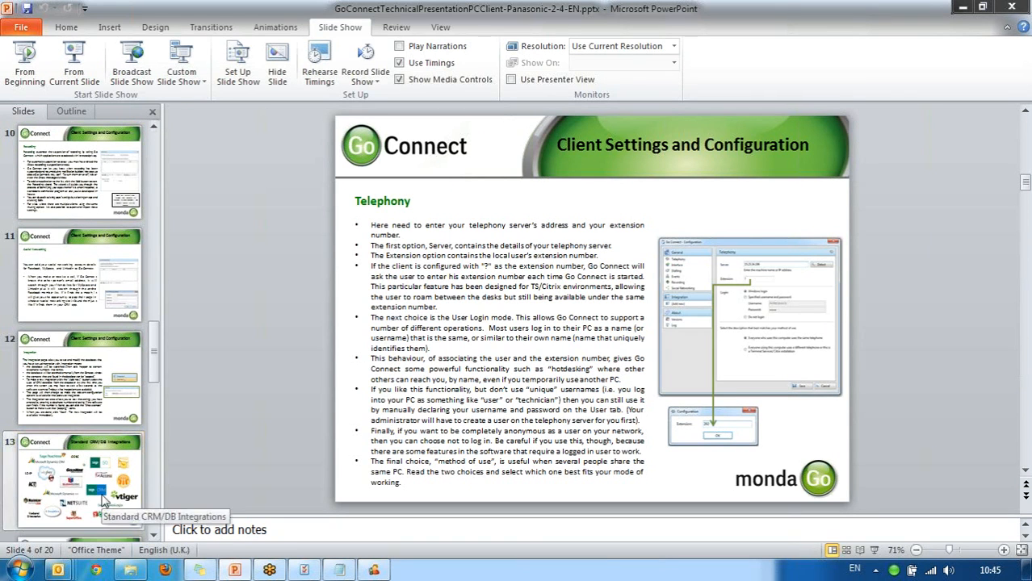
pyautogui.click(103, 502)
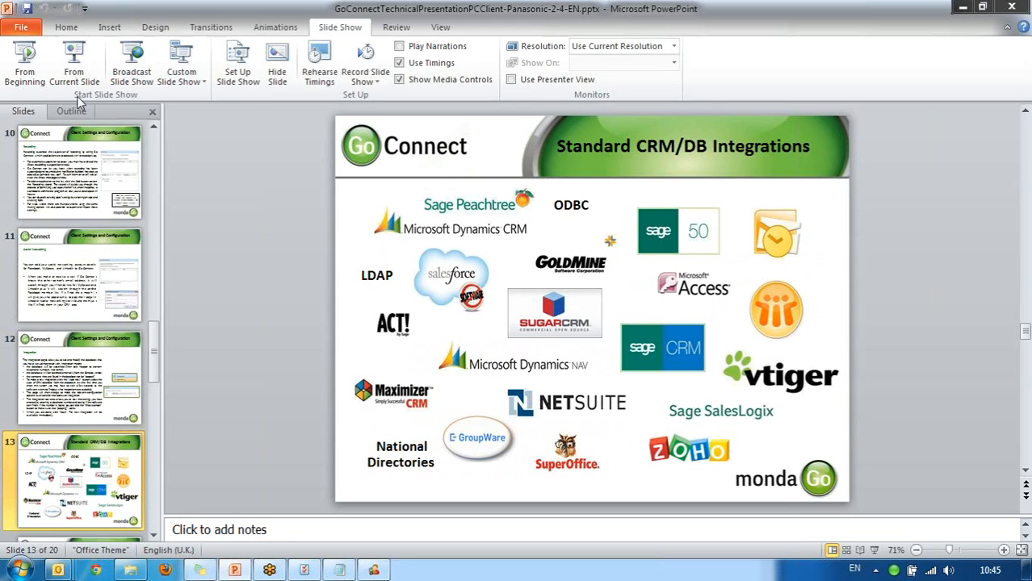
pyautogui.click(69, 58)
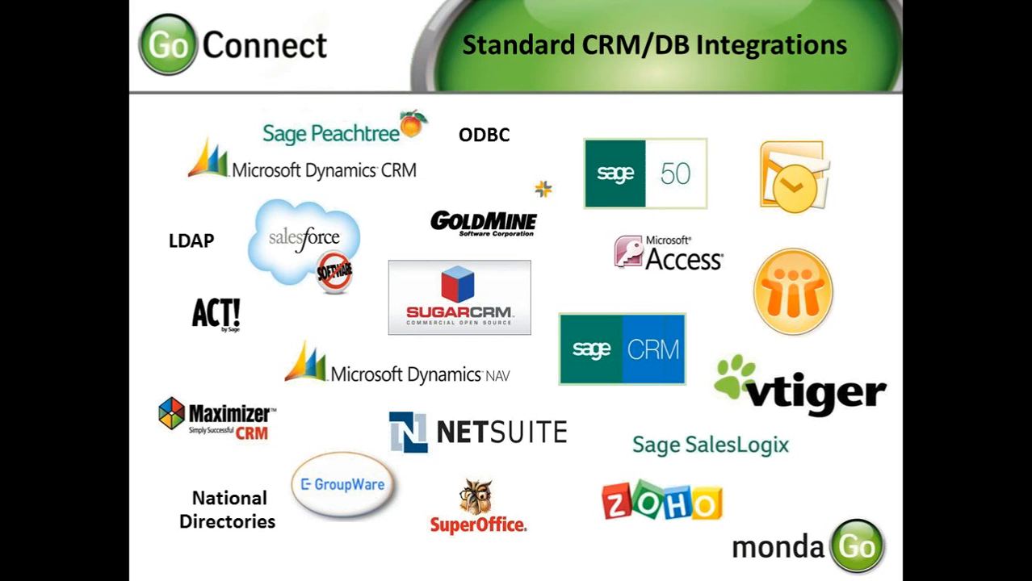
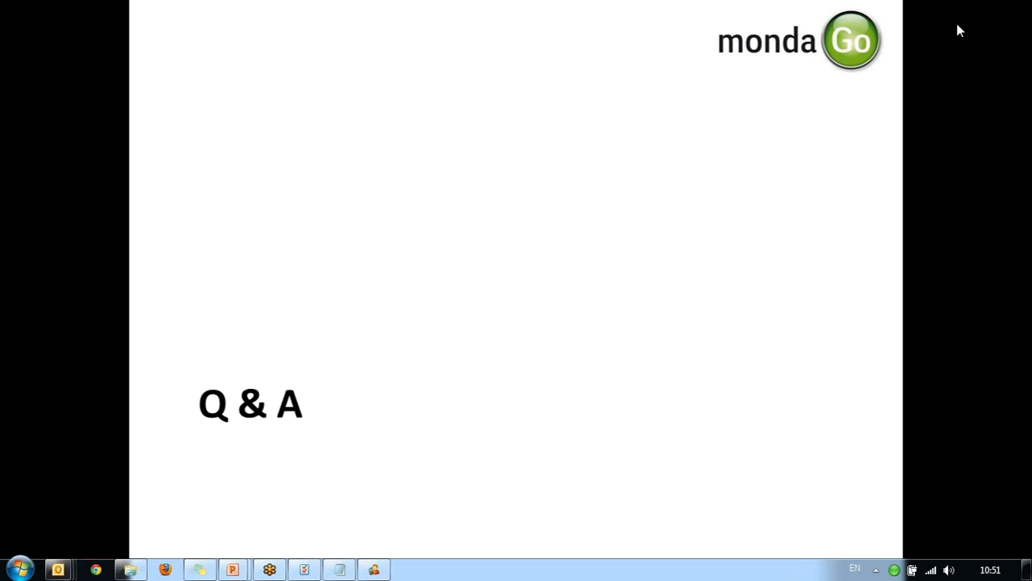
# Advance to the THANK YOU slide and end the PC Client slide show.
pyautogui.click(532, 285)
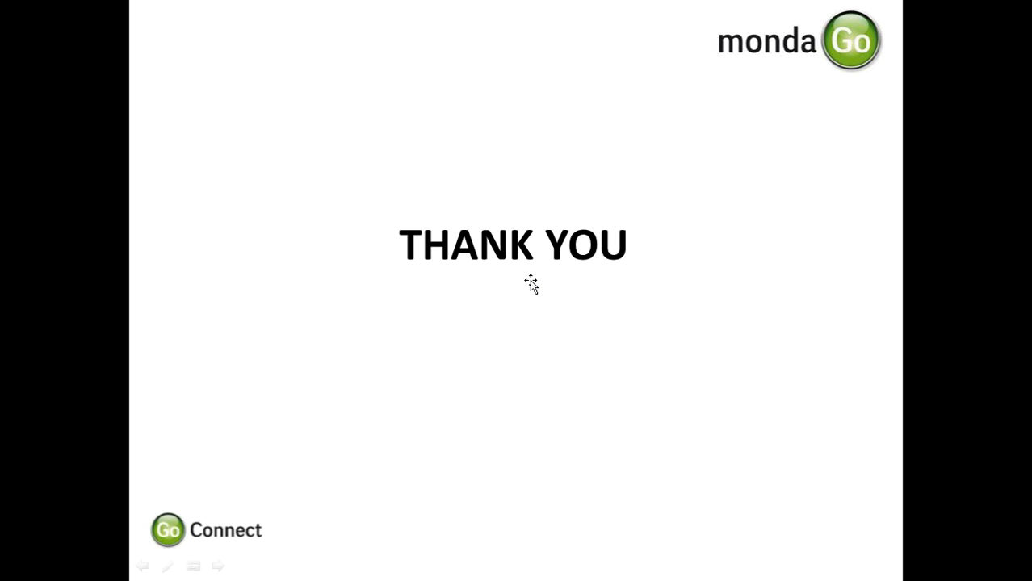
pyautogui.press('Escape')
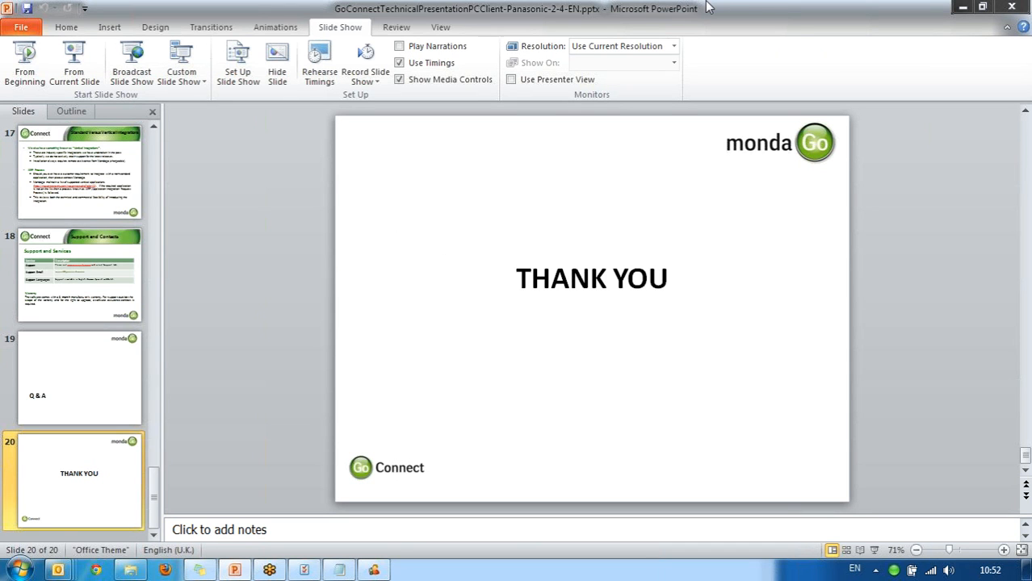
# Close the PC Client deck and Configuration window, then open the Attendant .pptx from Pana presentations.
pyautogui.click(1011, 7)
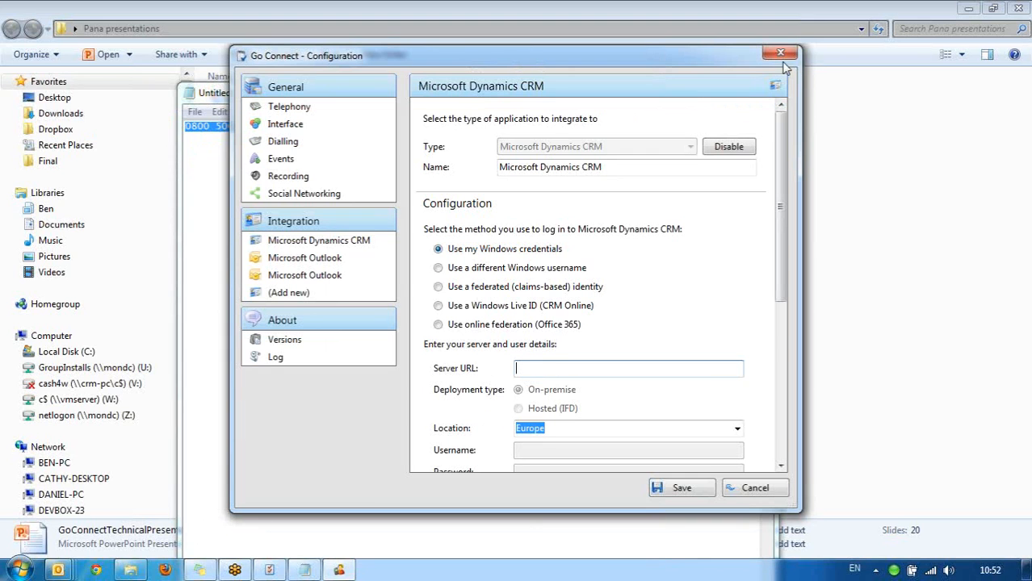
pyautogui.click(780, 53)
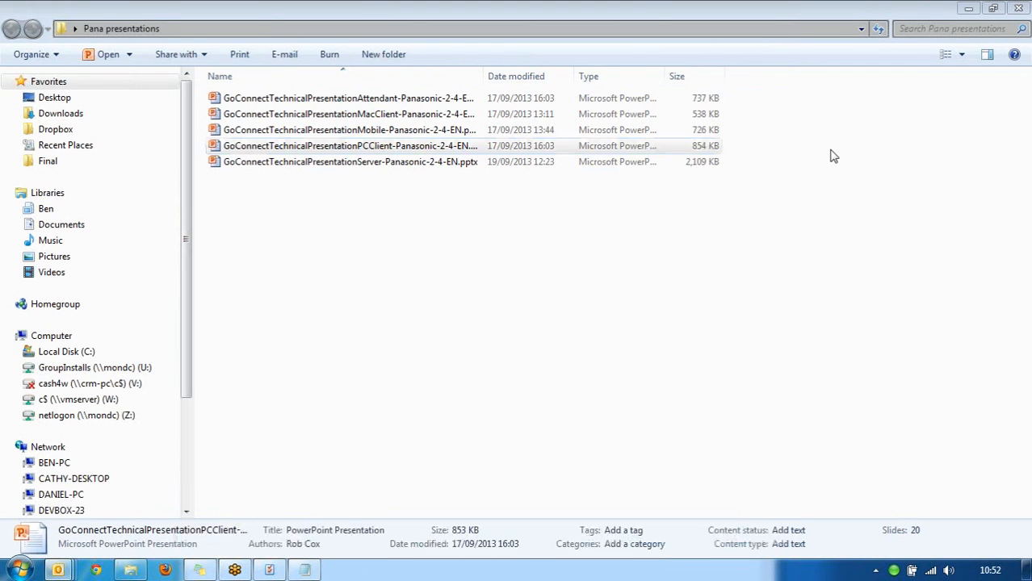
pyautogui.click(833, 156)
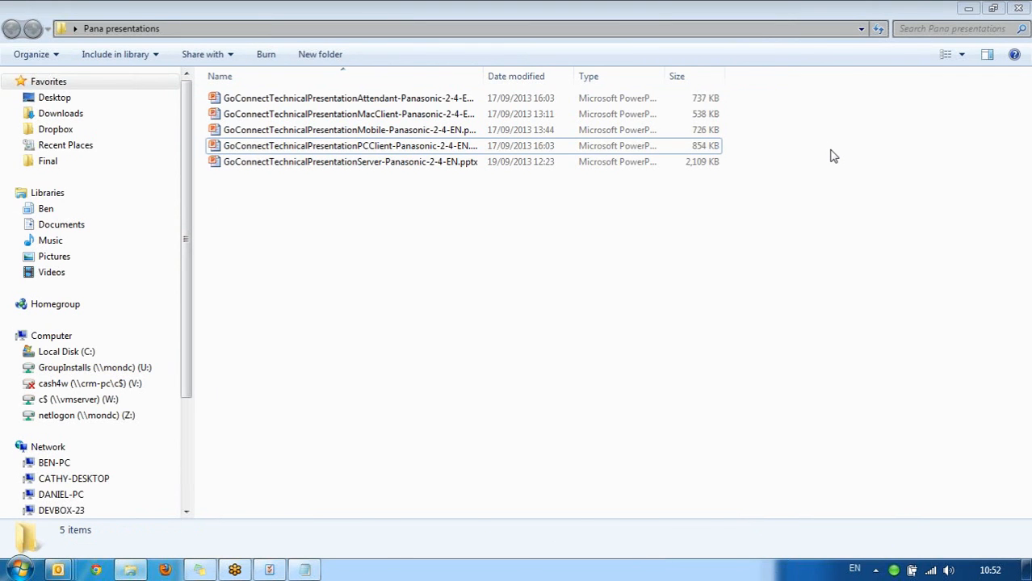
pyautogui.press('Up')
pyautogui.press('Up')
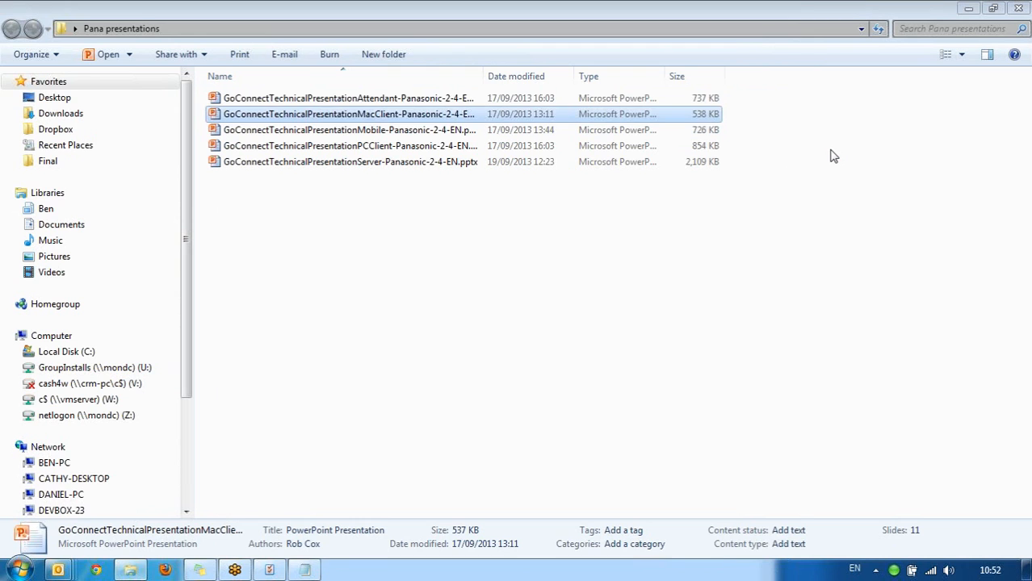
pyautogui.press('Up')
pyautogui.press('Return')
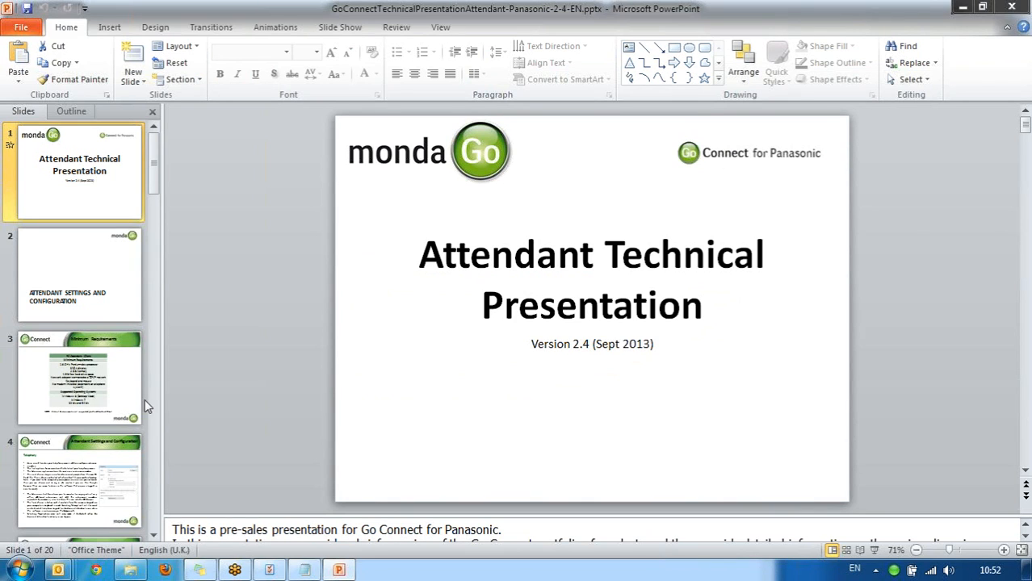
# Select slide 4 on Telephony settings, then launch Go Connect Attendant via a search for 'att'.
pyautogui.click(97, 490)
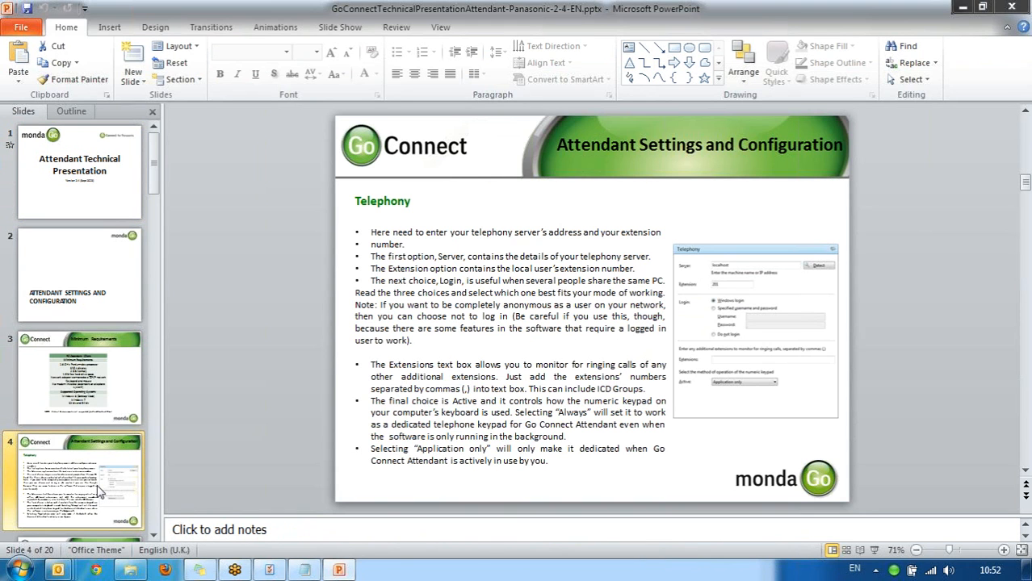
pyautogui.click(21, 570)
pyautogui.write('att')
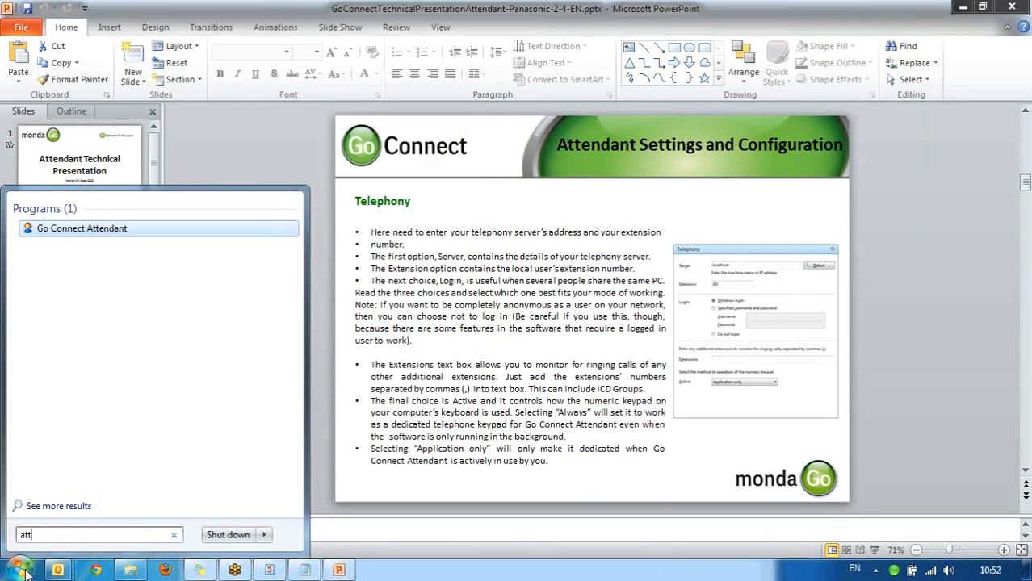
pyautogui.click(25, 572)
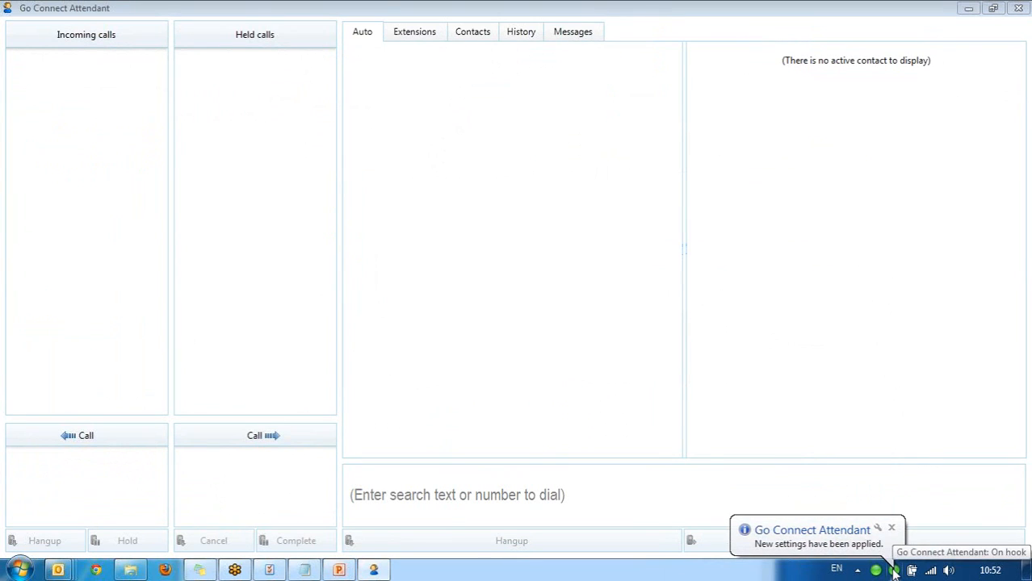
# Open Attendant's Configuration, view Interface, Dialling, Events, Recording, Social Networking, then Interface's Mode options.
pyautogui.rightClick(893, 570)
pyautogui.click(848, 507)
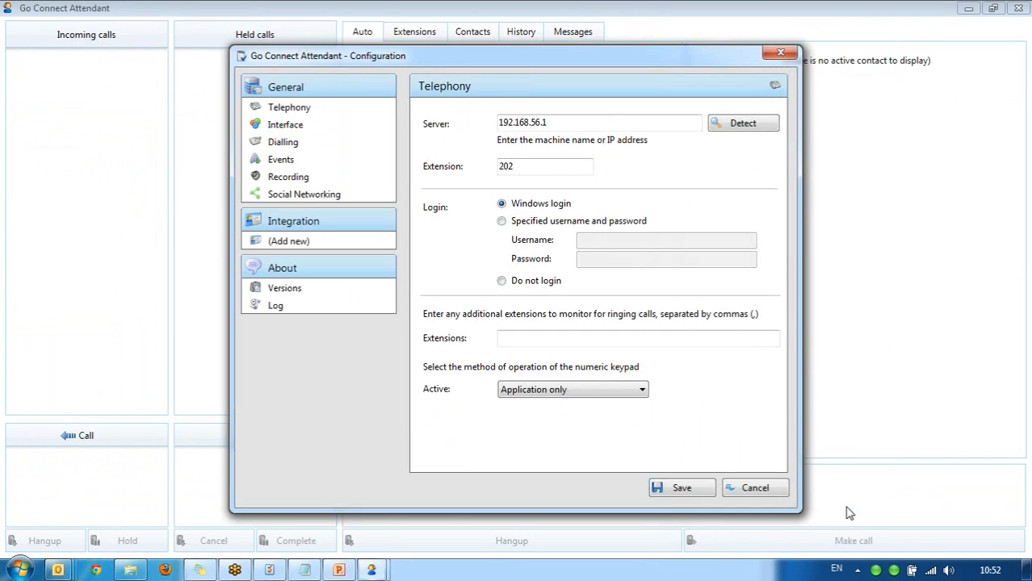
pyautogui.click(335, 131)
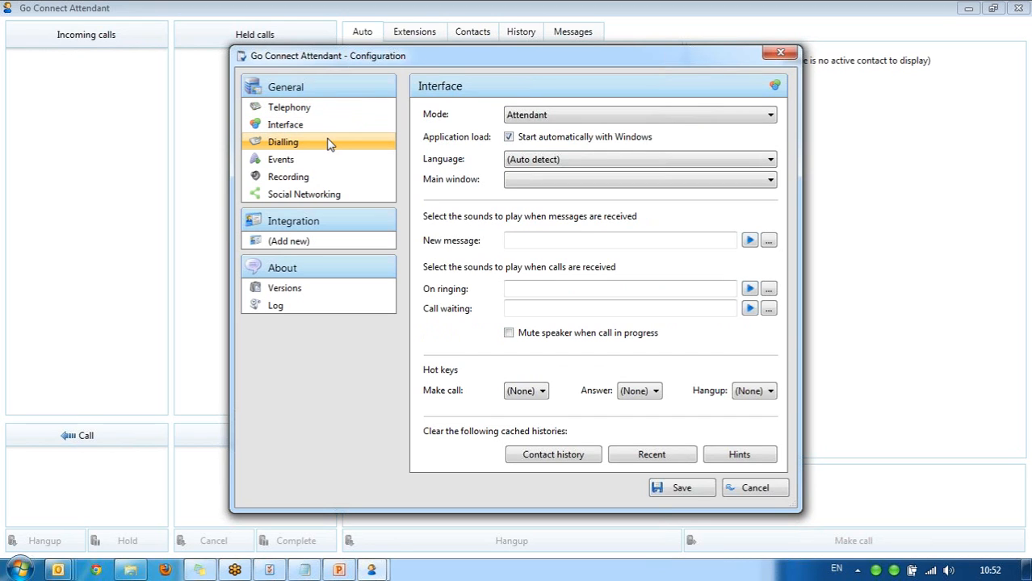
pyautogui.click(329, 143)
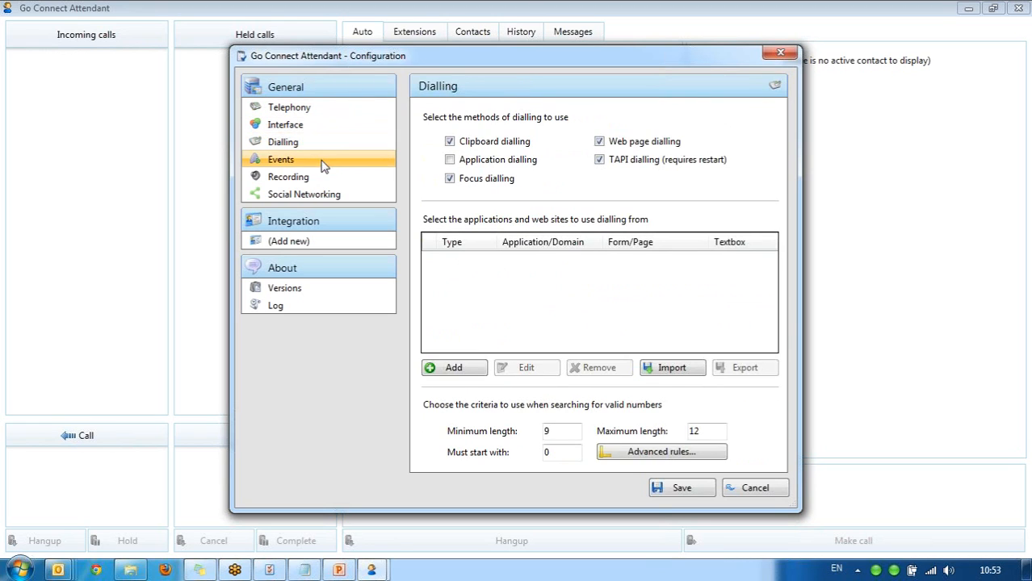
pyautogui.click(322, 164)
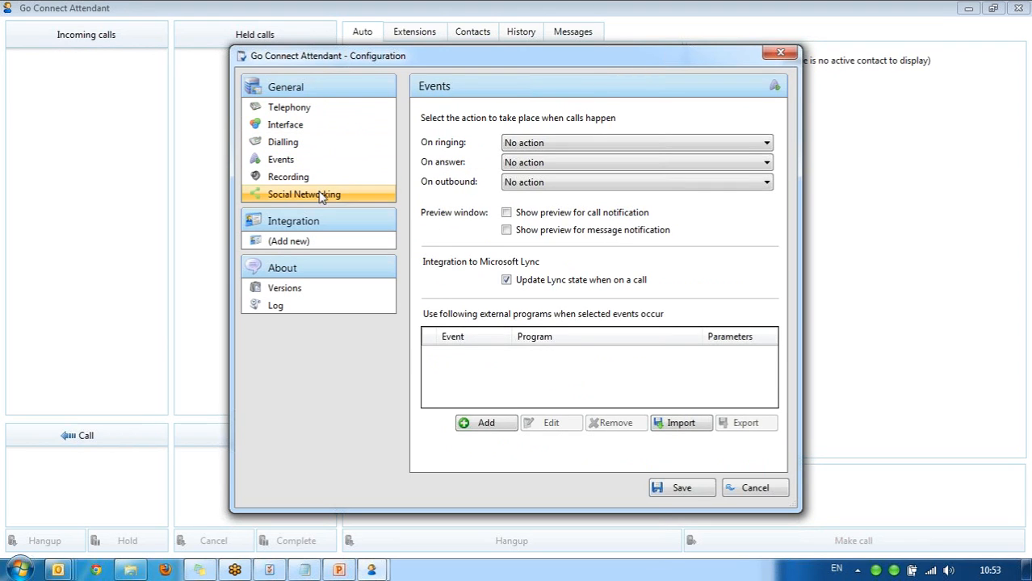
pyautogui.click(322, 185)
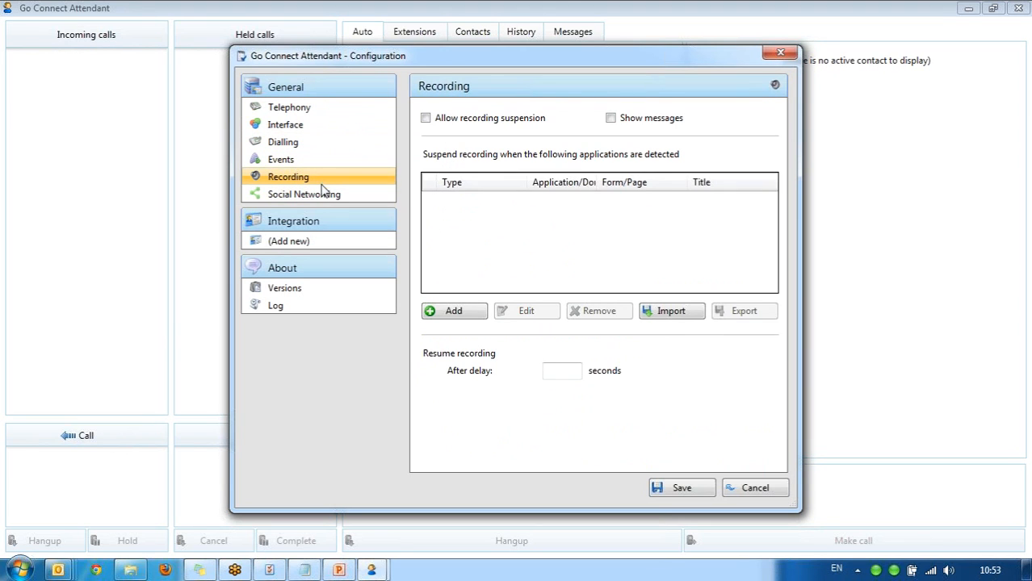
pyautogui.click(321, 202)
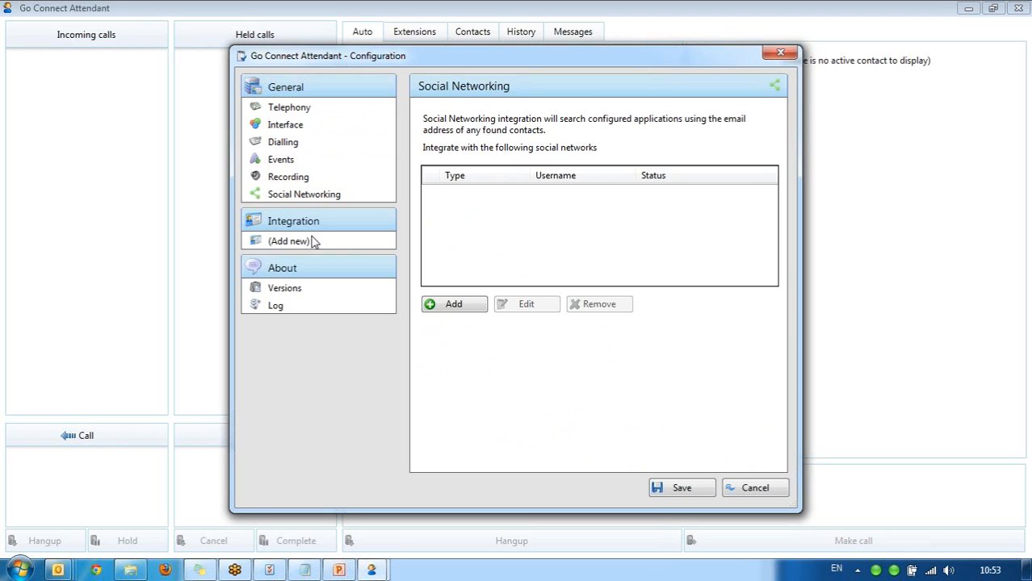
pyautogui.click(356, 127)
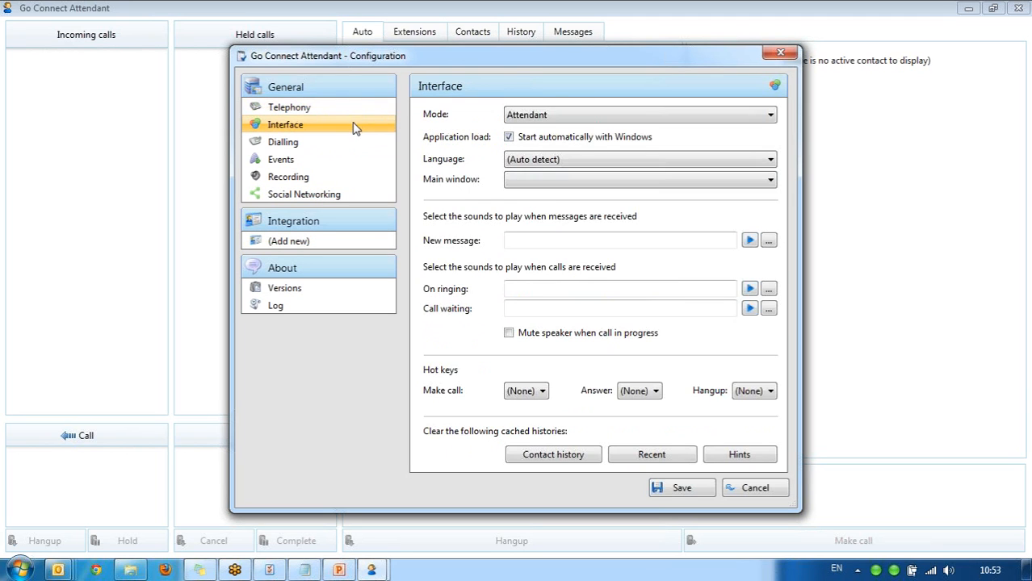
pyautogui.click(554, 118)
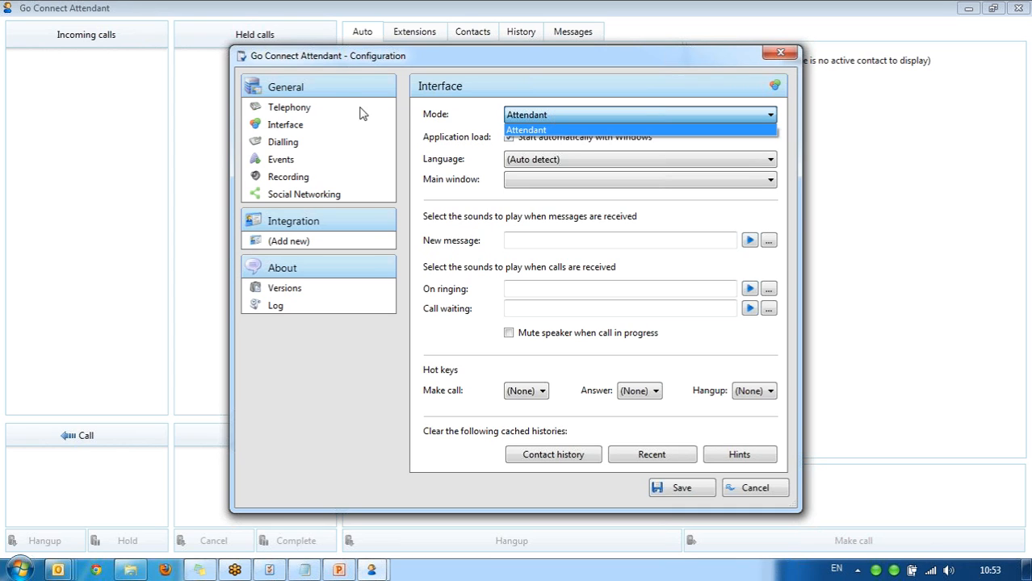
# Dismiss the Mode list, which offers only Attendant, and show the Telephony page.
pyautogui.click(329, 109)
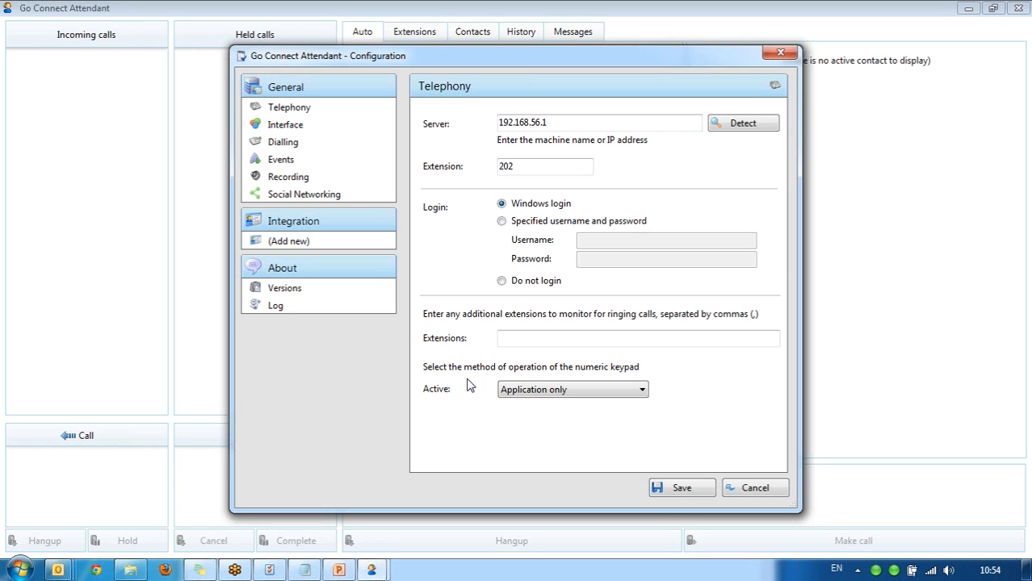
# Try the numeric keypad Active setting at Always, revert it to Application only, and save.
pyautogui.click(538, 390)
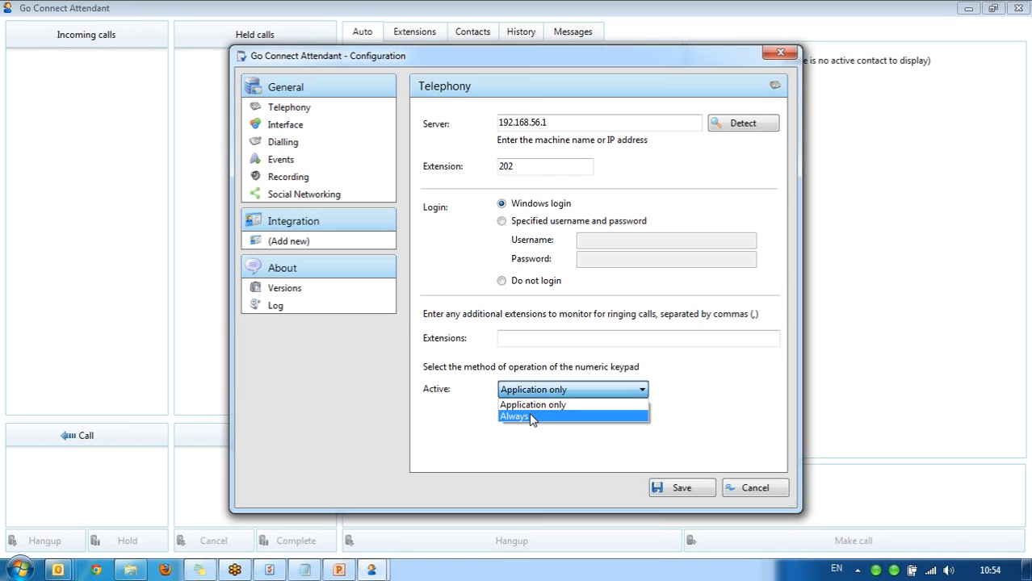
pyautogui.click(529, 416)
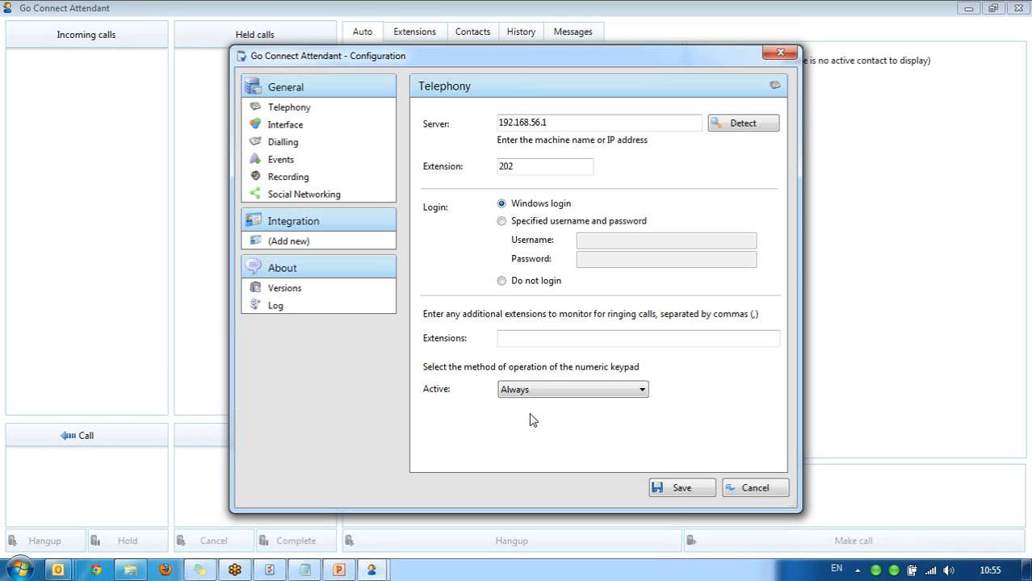
pyautogui.click(546, 393)
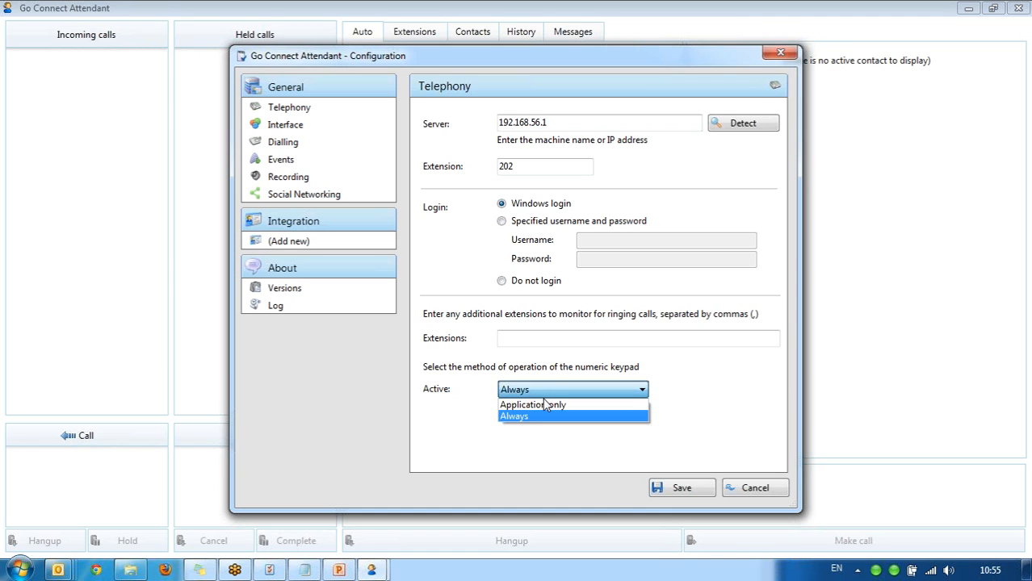
pyautogui.click(544, 405)
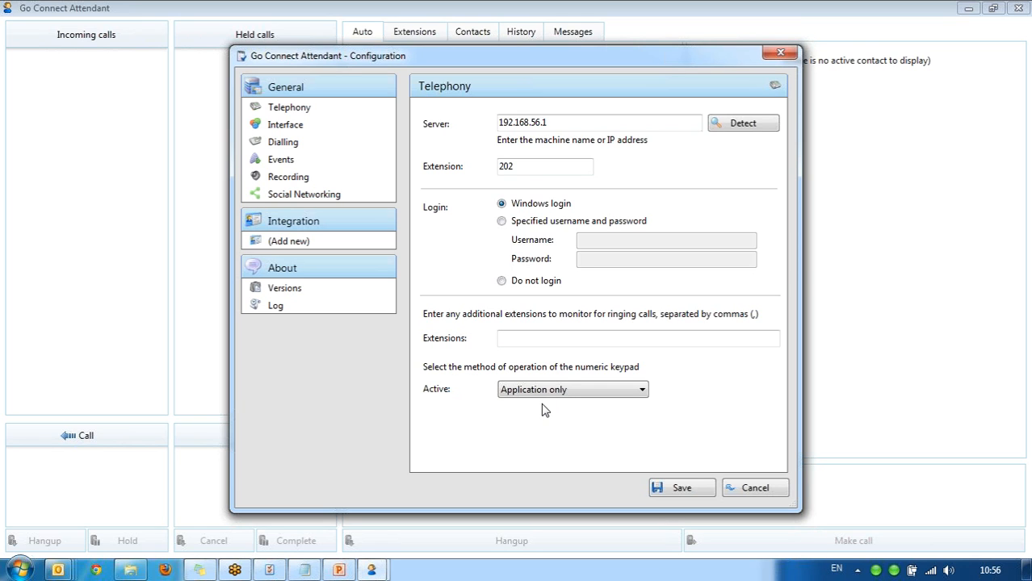
pyautogui.click(671, 488)
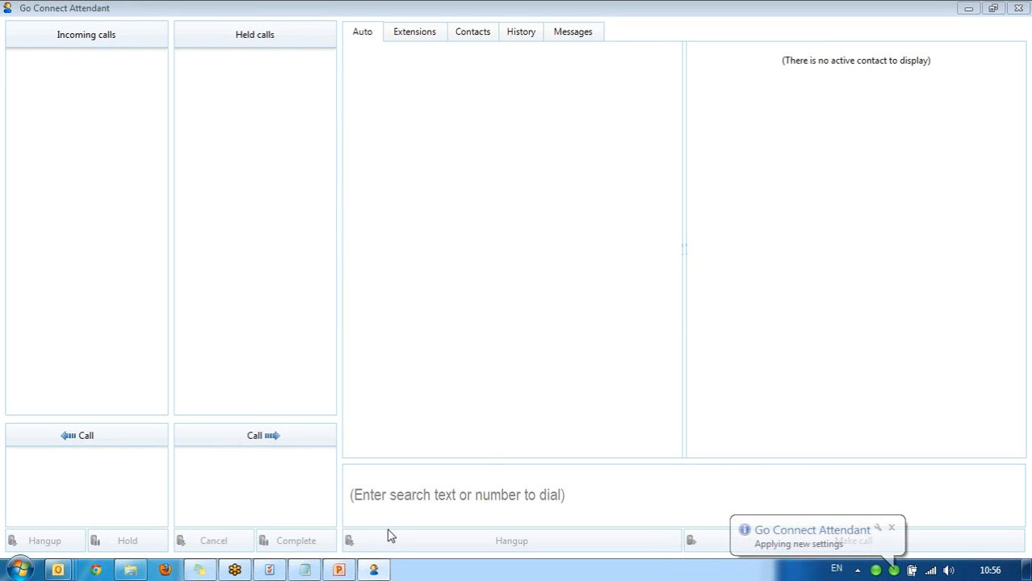
# Present the Attendant deck from slide 4, advancing past Interface to the second Dialling slide.
pyautogui.click(339, 570)
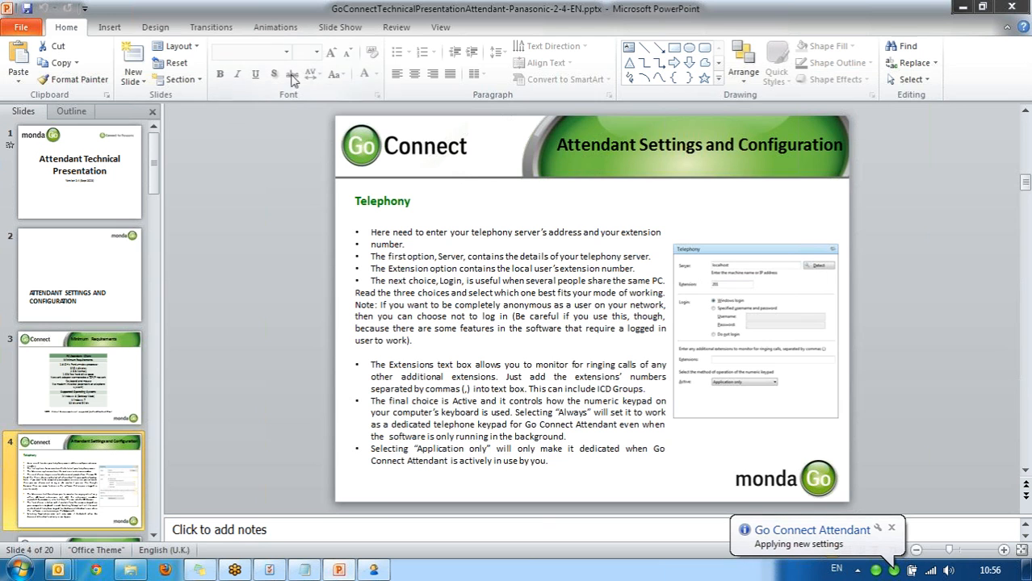
pyautogui.click(341, 32)
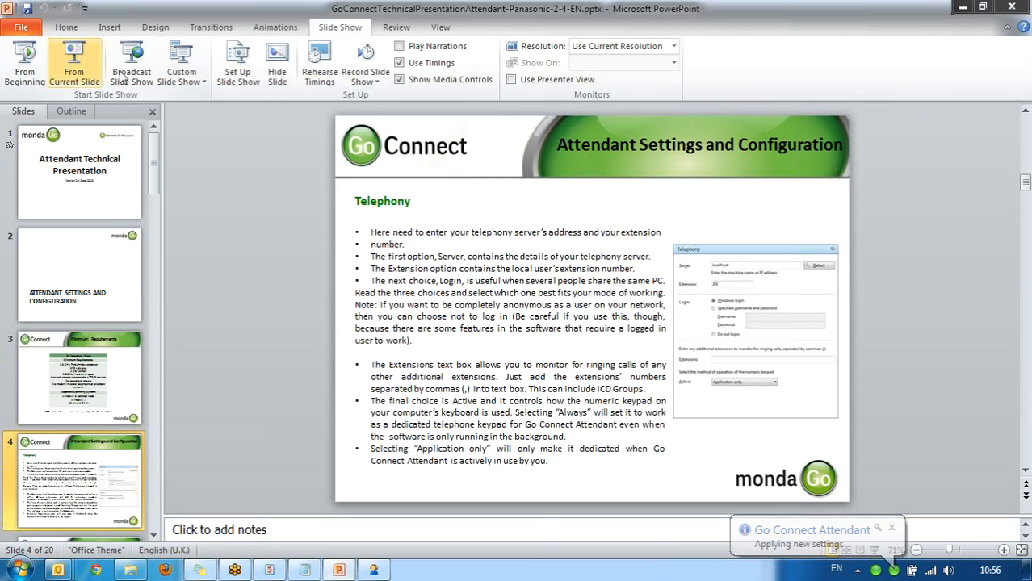
pyautogui.click(75, 71)
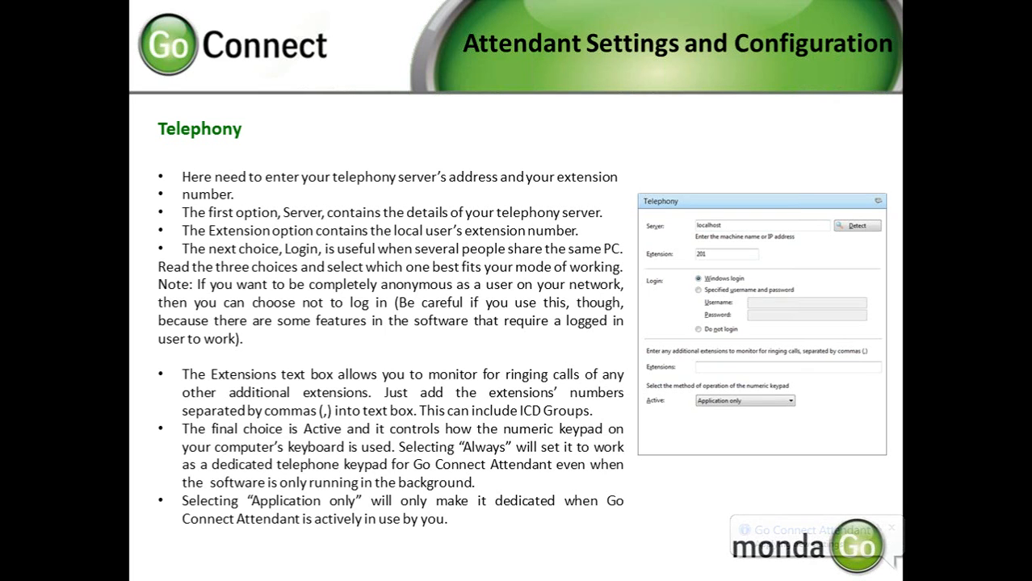
pyautogui.press('Right')
pyautogui.press('Right')
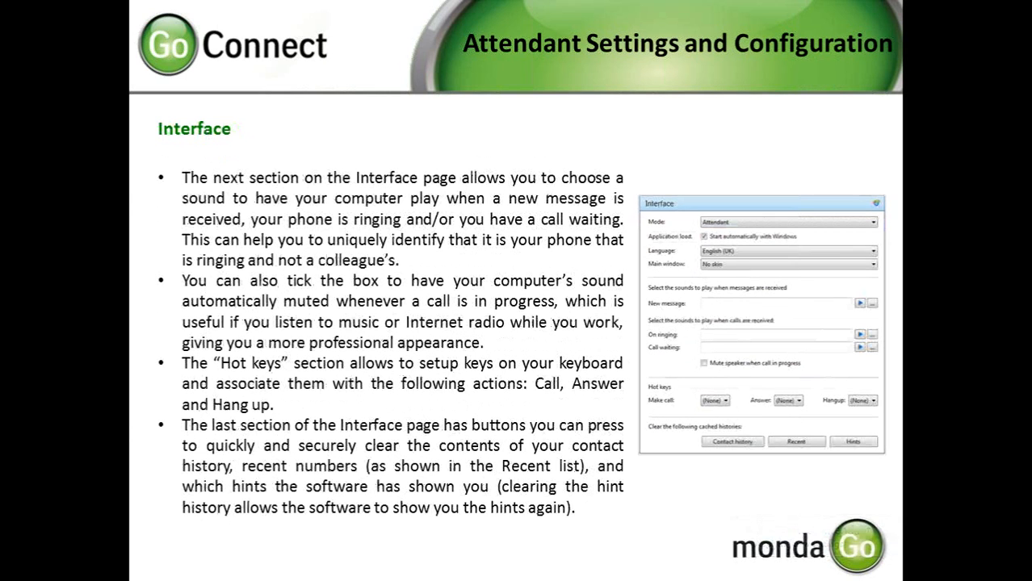
pyautogui.press('Right')
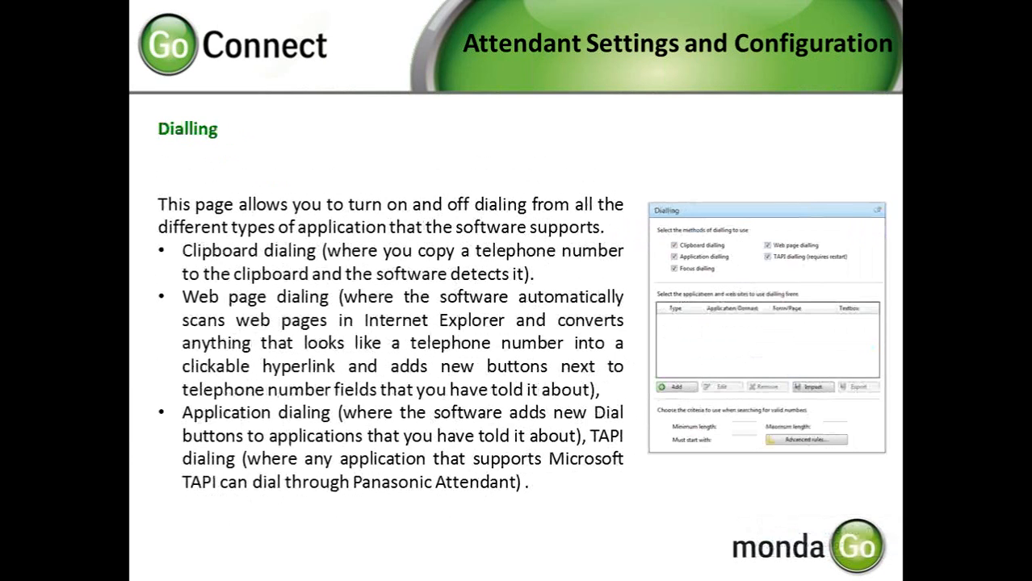
pyautogui.press('Right')
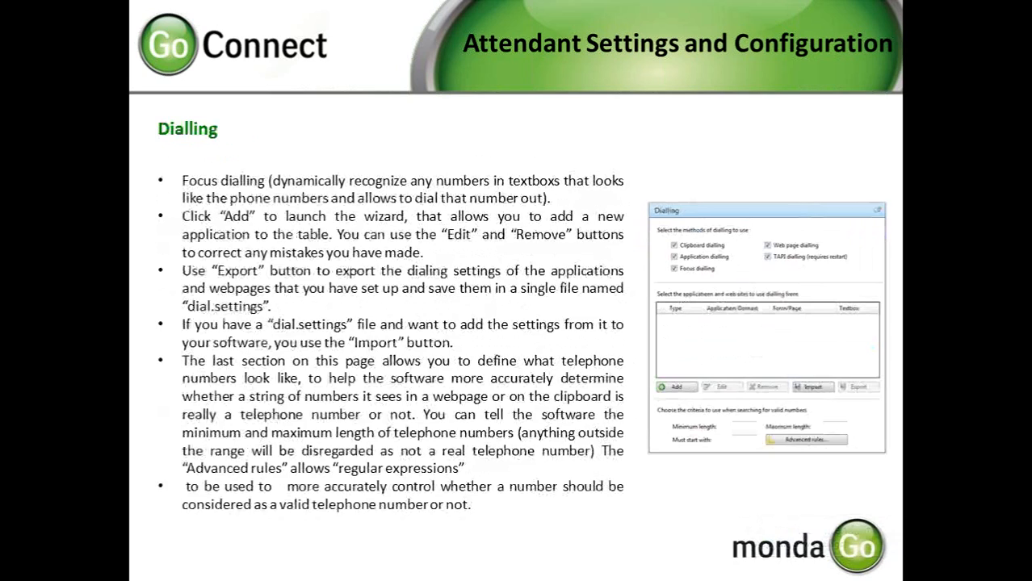
pyautogui.press('Right')
pyautogui.press('Right')
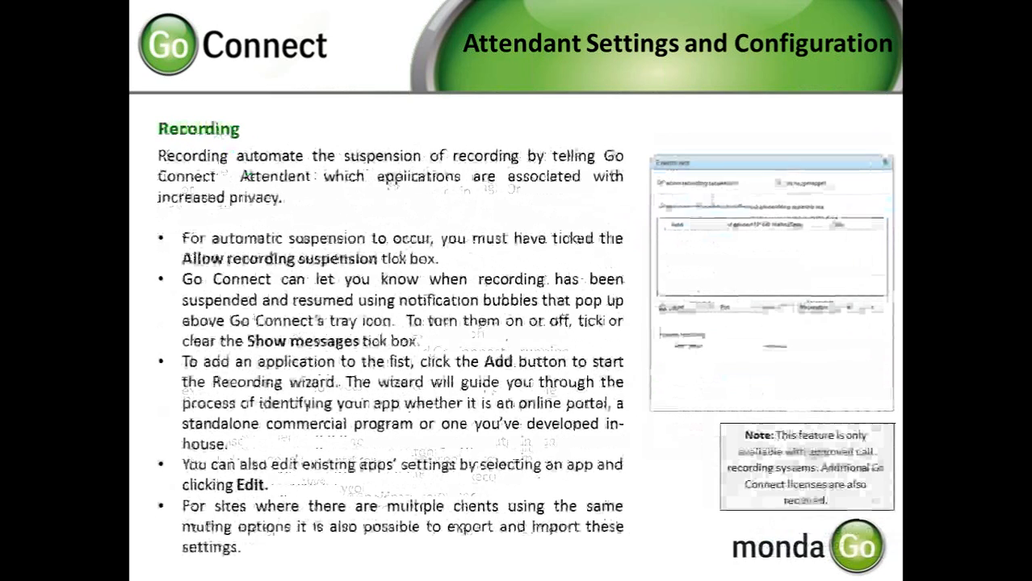